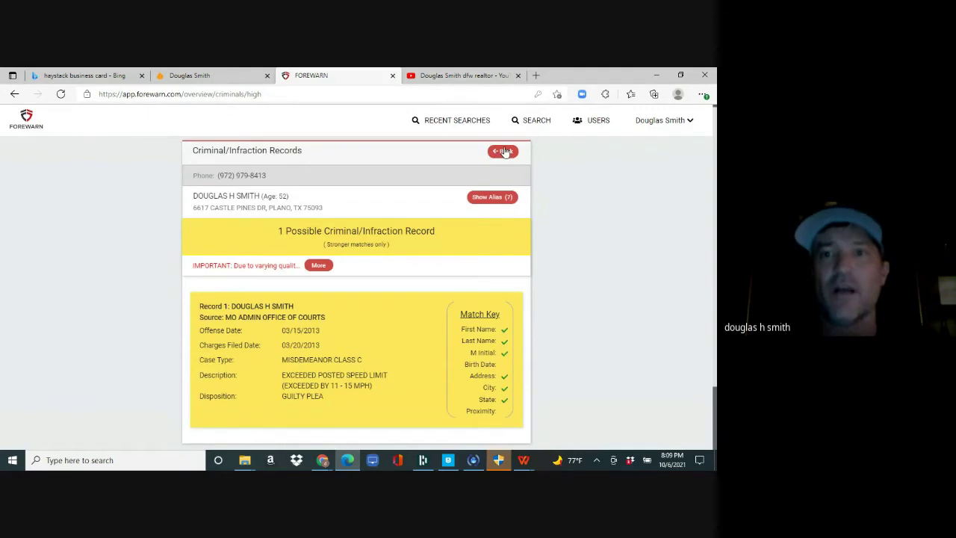
- Go back from the speeding-record details to the FOREWARN results summary
click(499, 152)
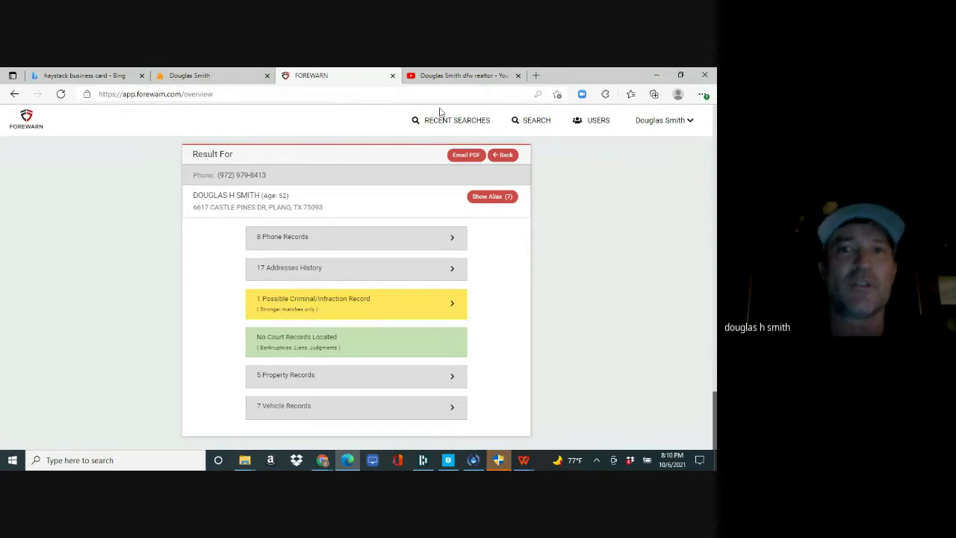
- Open matrix.ntreis.net in a new browser tab
click(535, 75)
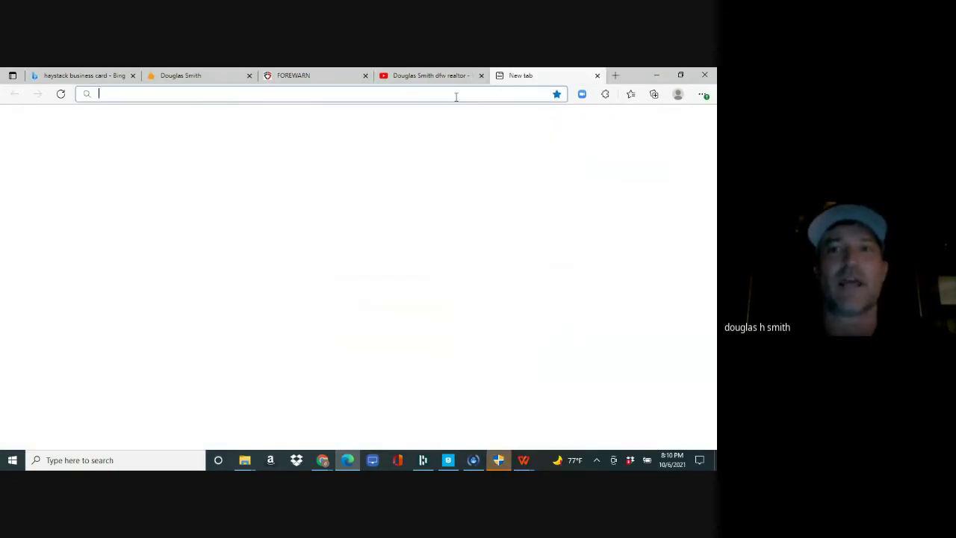
click(454, 93)
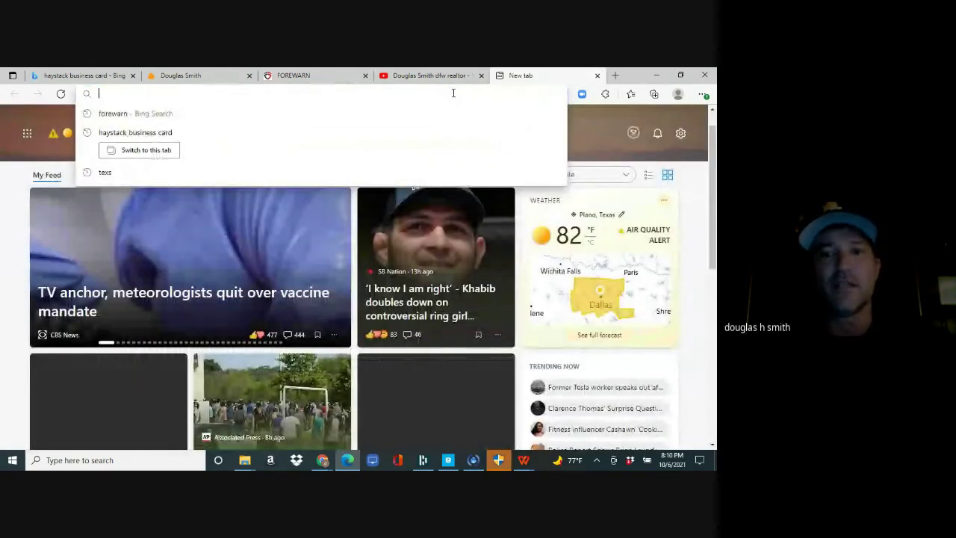
text(mat)
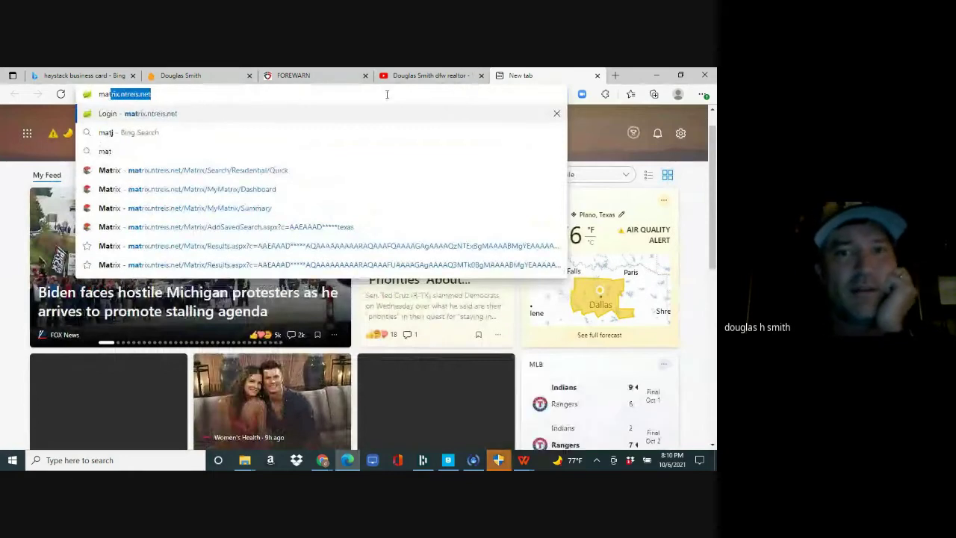
click(386, 94)
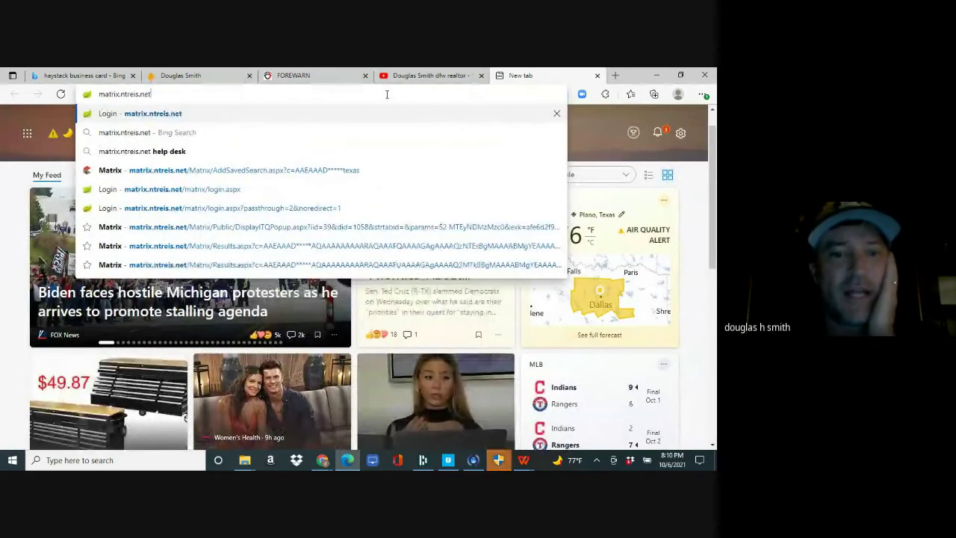
key(Return)
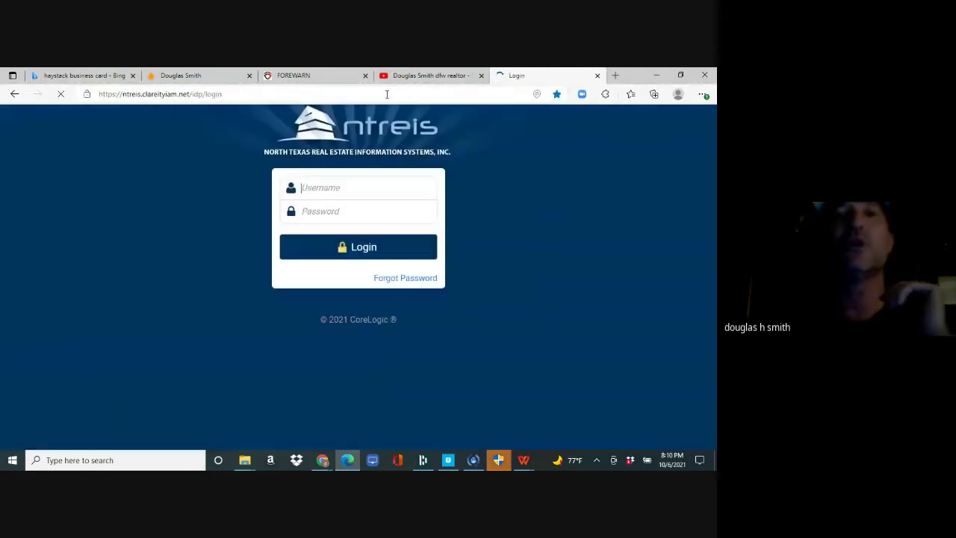
- Log in with the agent's username and password
click(336, 192)
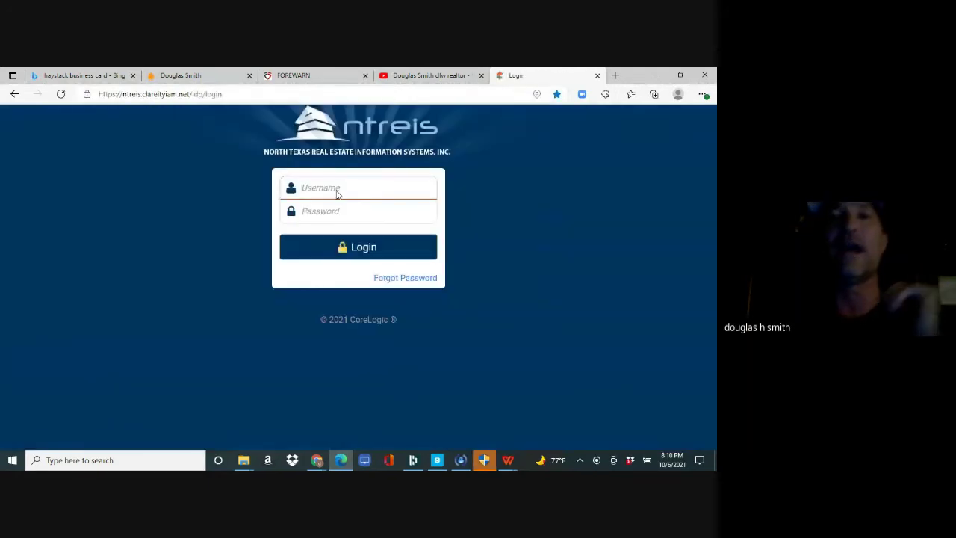
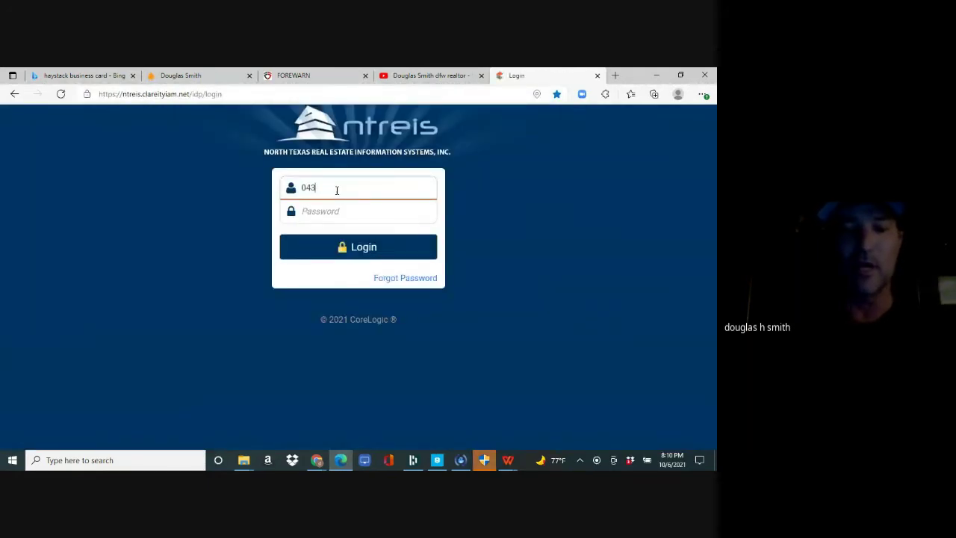
key(Tab)
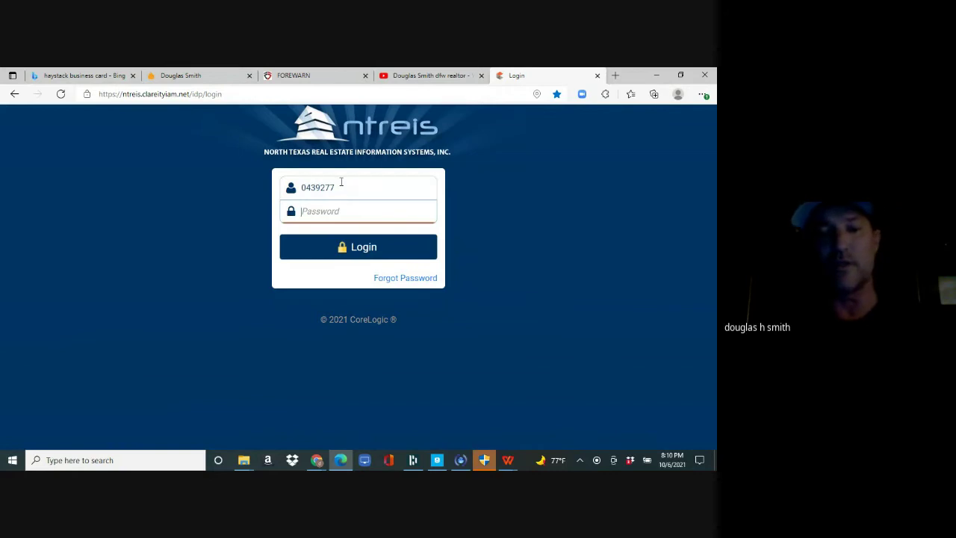
key(Return)
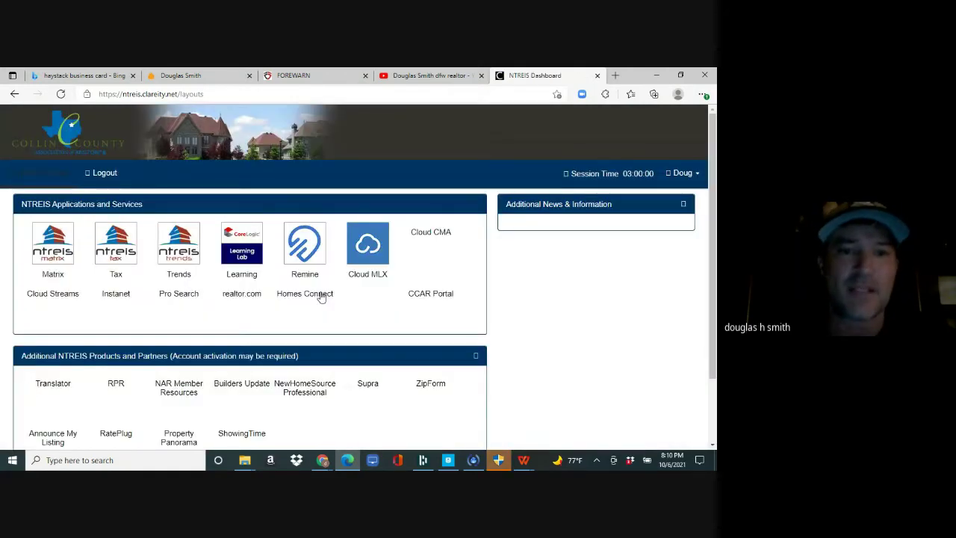
- Launch Matrix from the NTREIS Dashboard's applications and services
drag(368, 274, 160, 250)
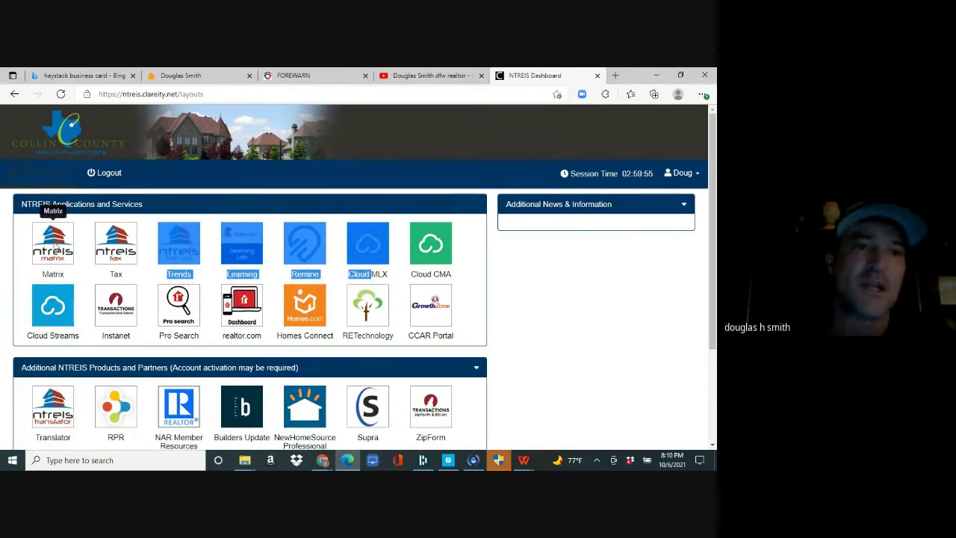
click(53, 245)
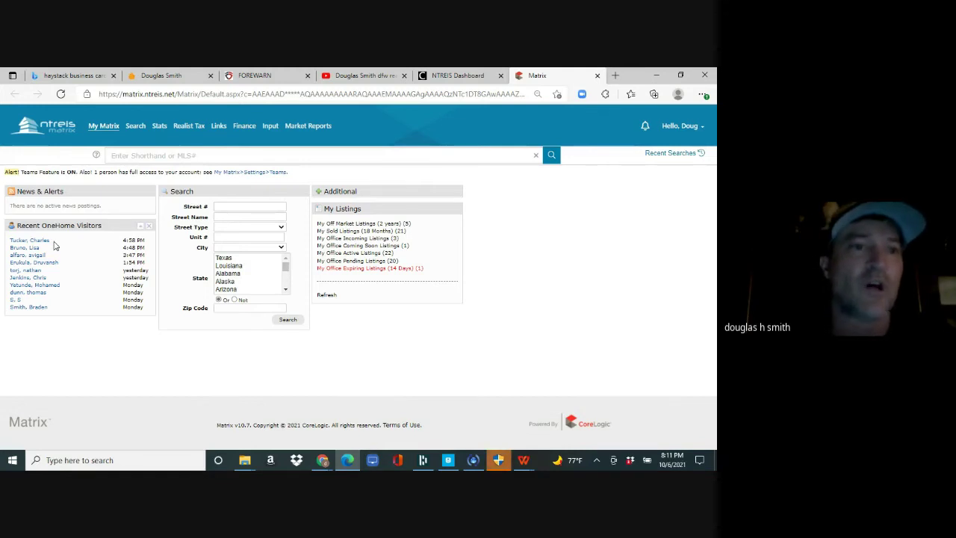
- Search street number 8005 on 'fall' streets, find three sold listings, then return to the dashboard
mouse_move(136, 127)
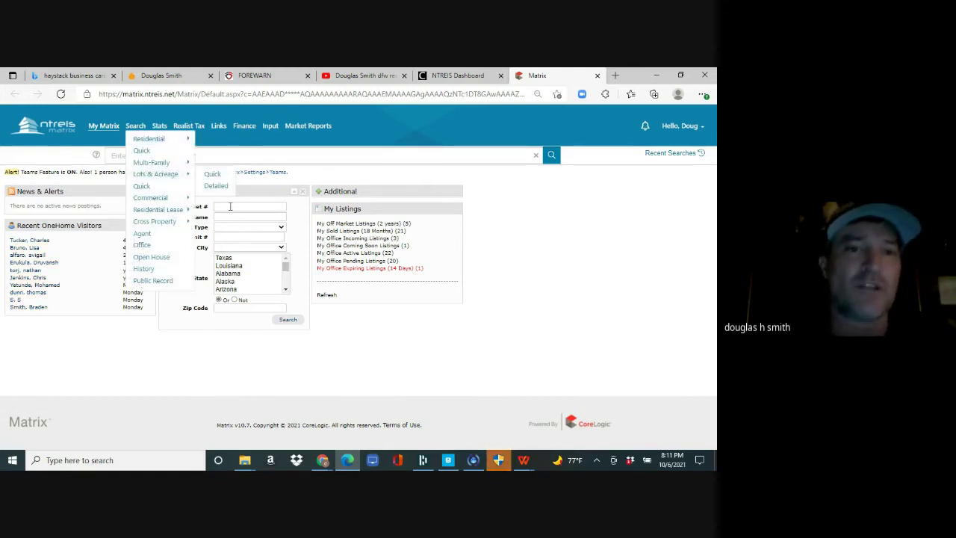
mouse_move(230, 206)
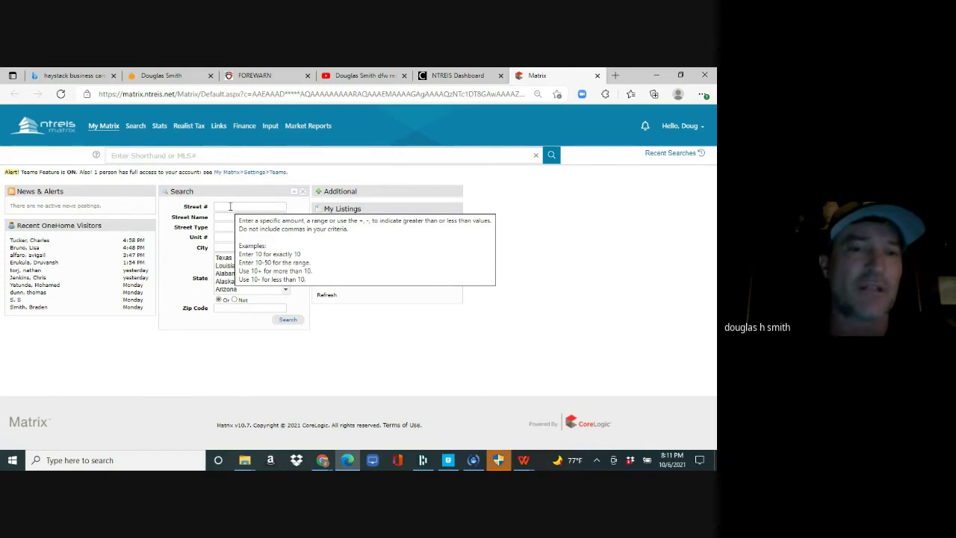
click(230, 206)
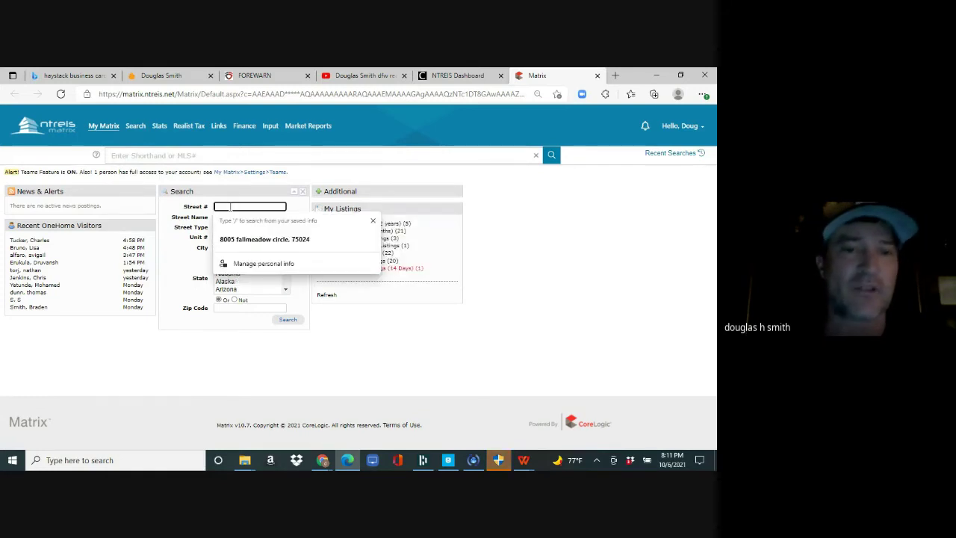
text(8005)
key(Tab)
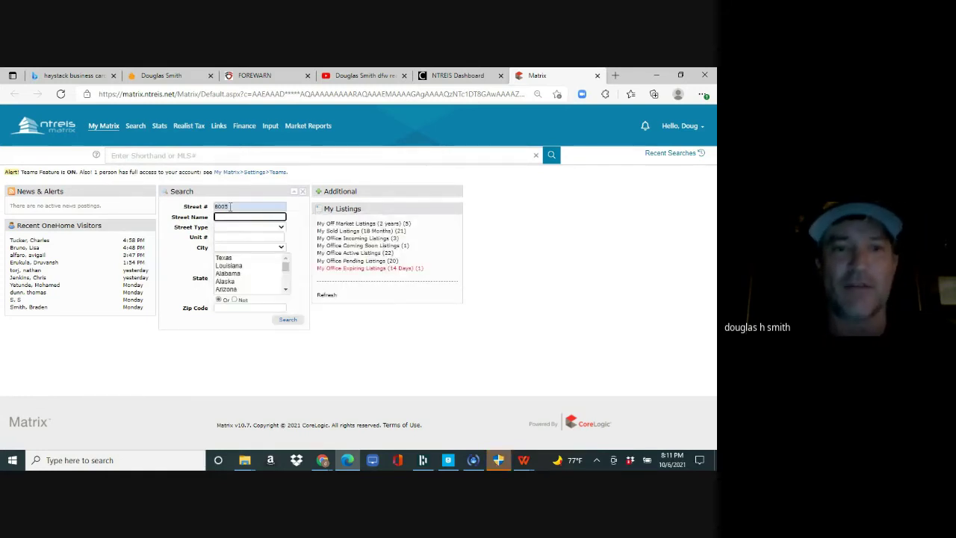
text(fal)
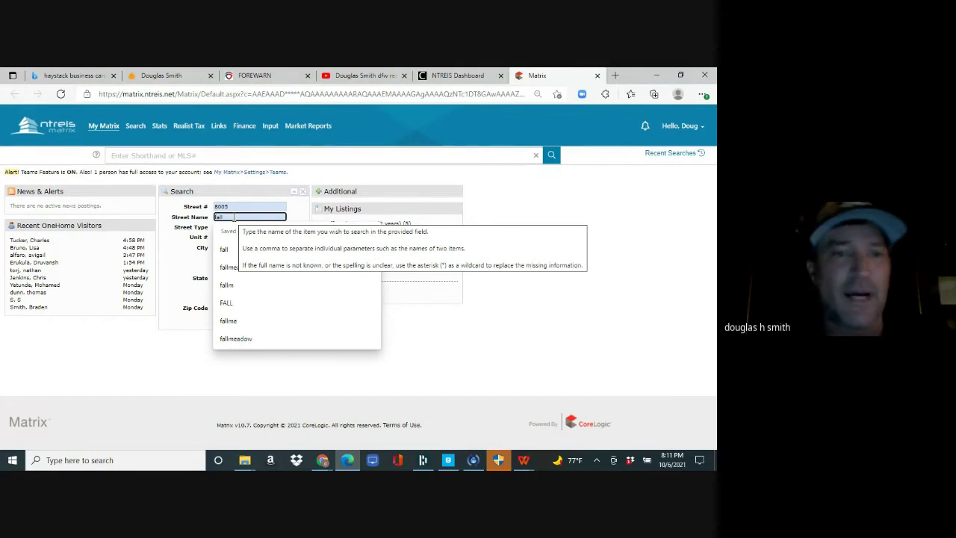
text(l)
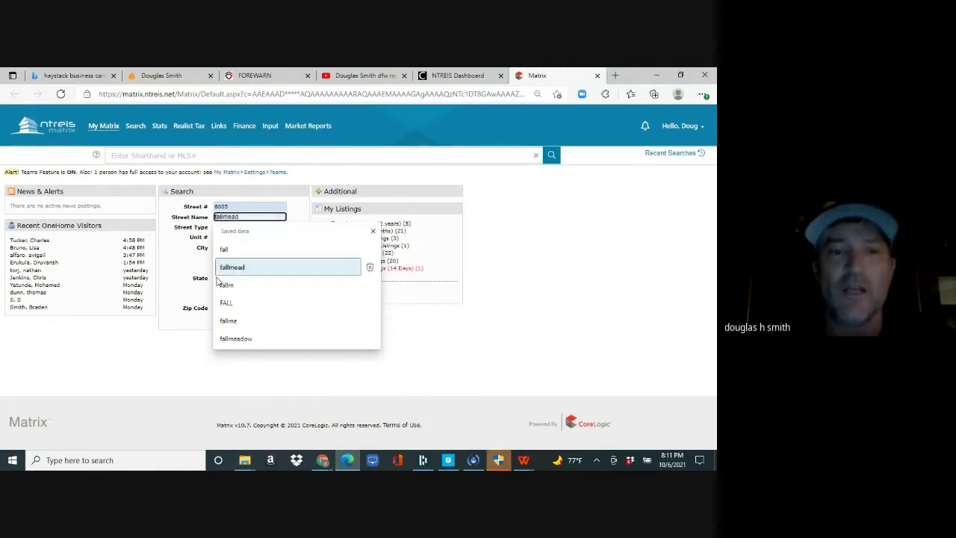
click(228, 348)
double_click(290, 324)
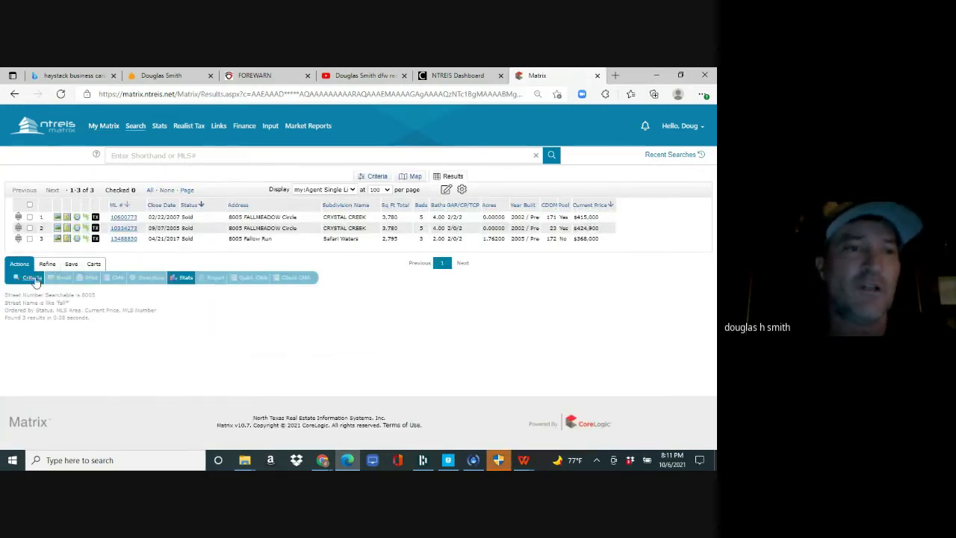
click(109, 140)
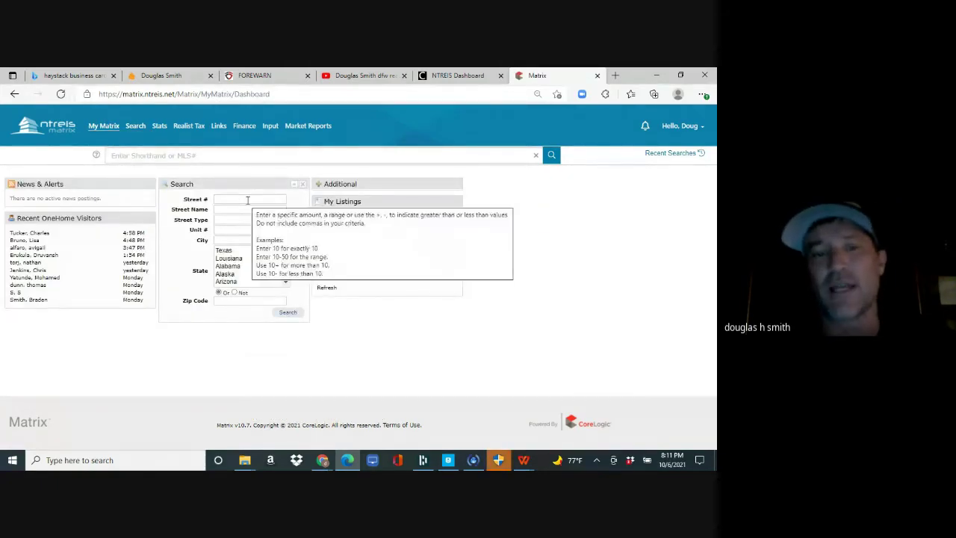
- Run a street number 0000 search, returning 5000+ mostly active County Road land listings
click(244, 200)
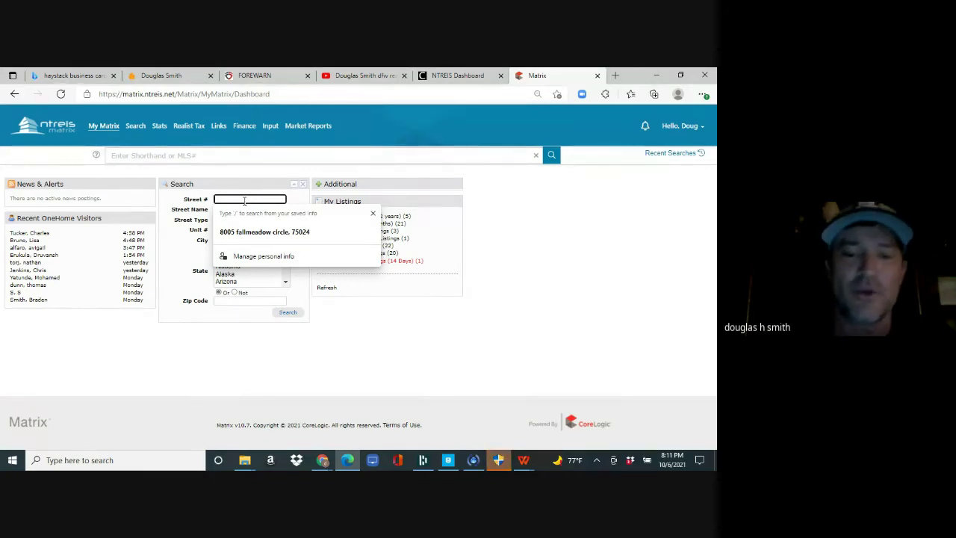
text(0000)
key(Tab)
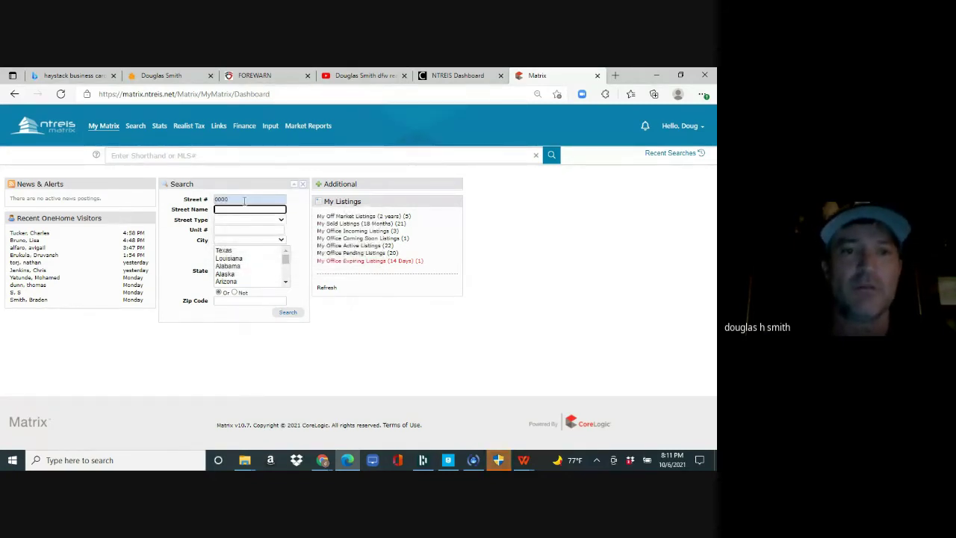
text(e)
key(Return)
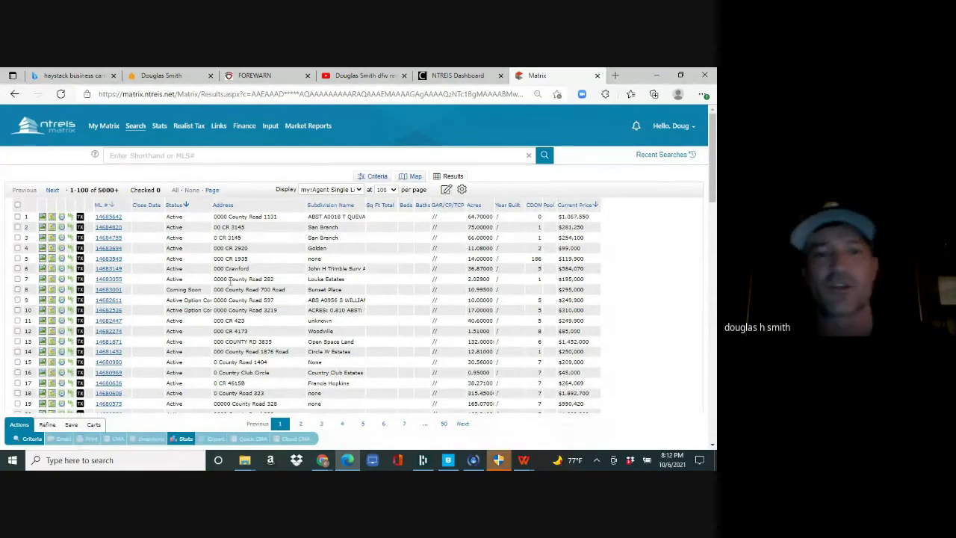
drag(709, 163, 618, 298)
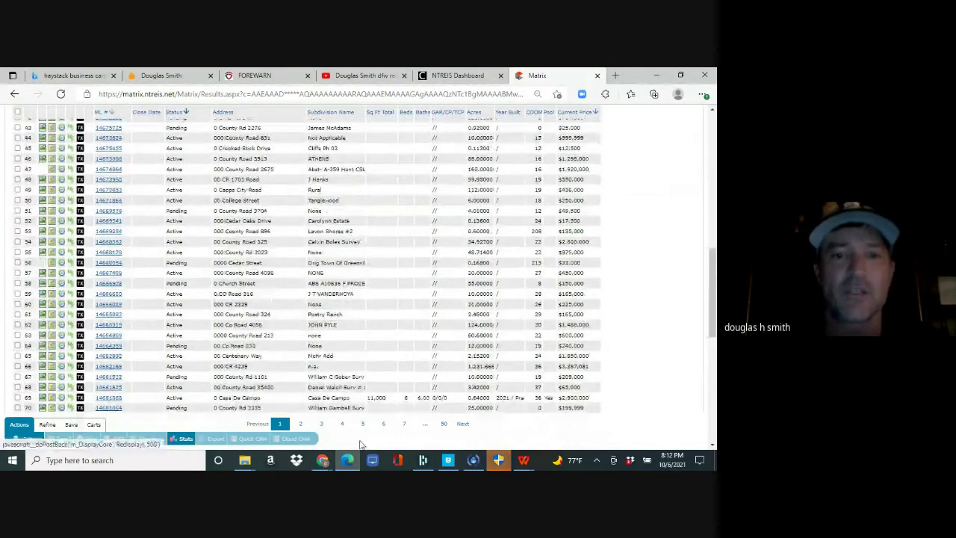
- Admit the waiting participant into the Google Meet call, then return to the Matrix results
click(322, 459)
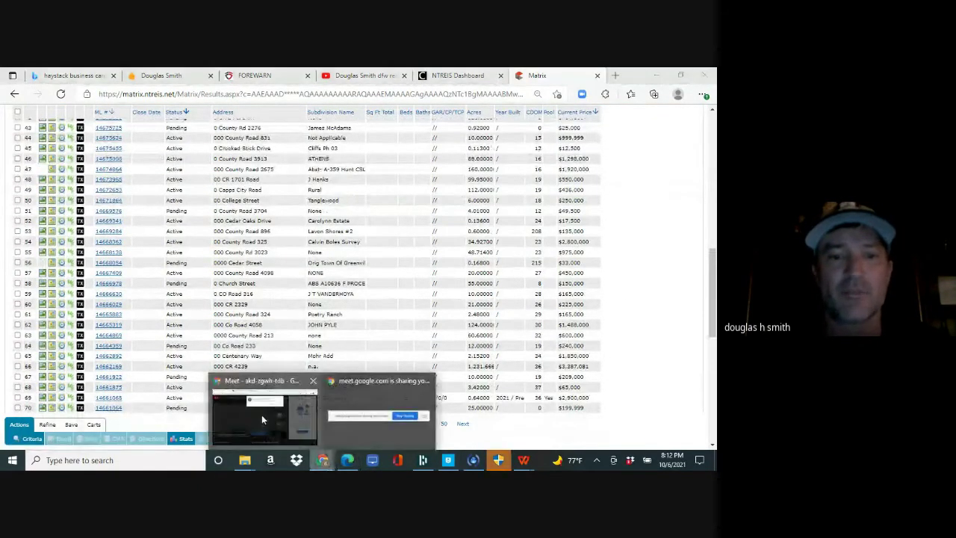
click(262, 420)
click(459, 167)
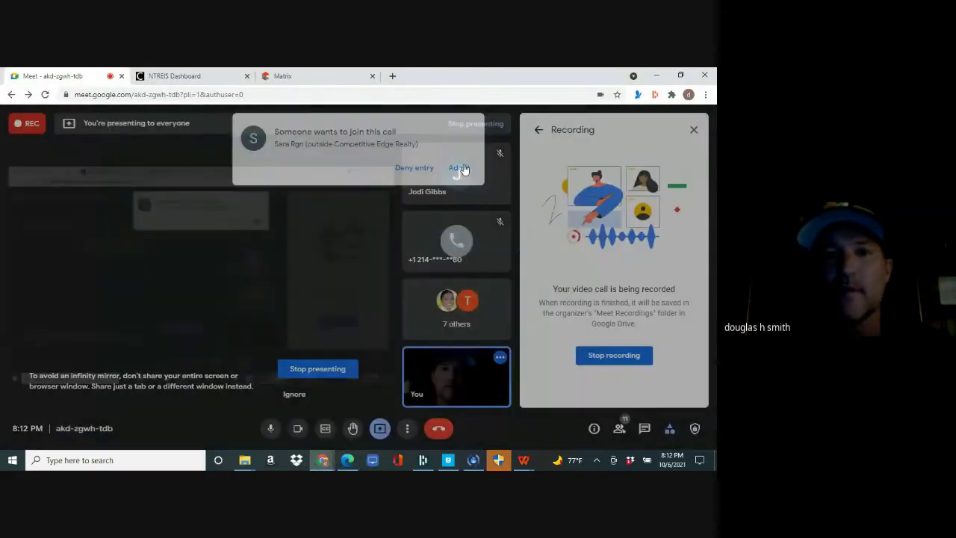
click(353, 457)
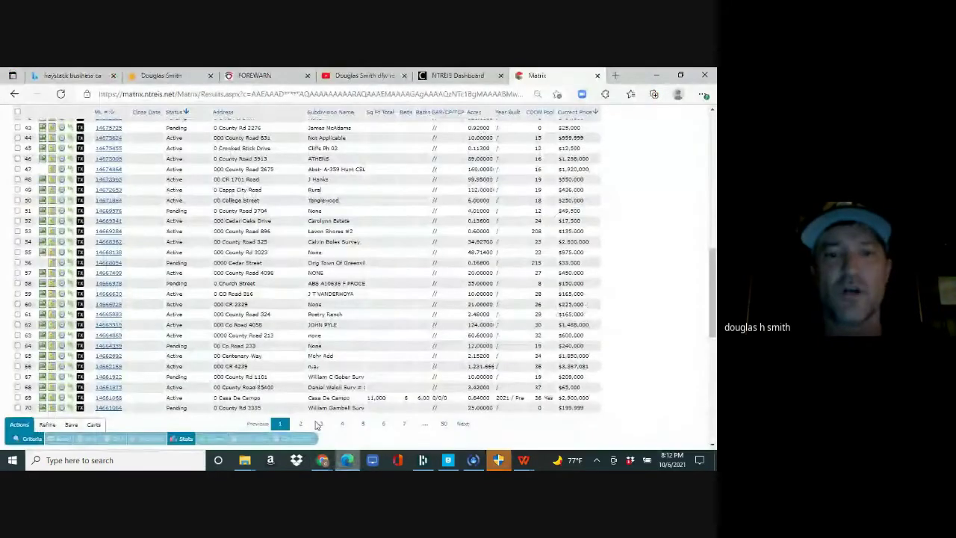
drag(711, 272, 713, 119)
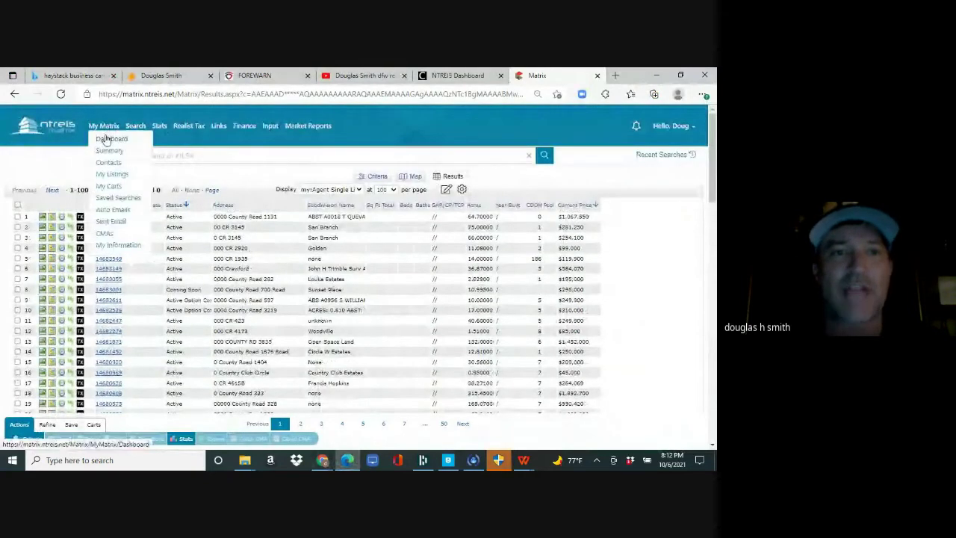
- From the dashboard, search street name 'dal' in Carrollton, returning 129 listings
click(106, 139)
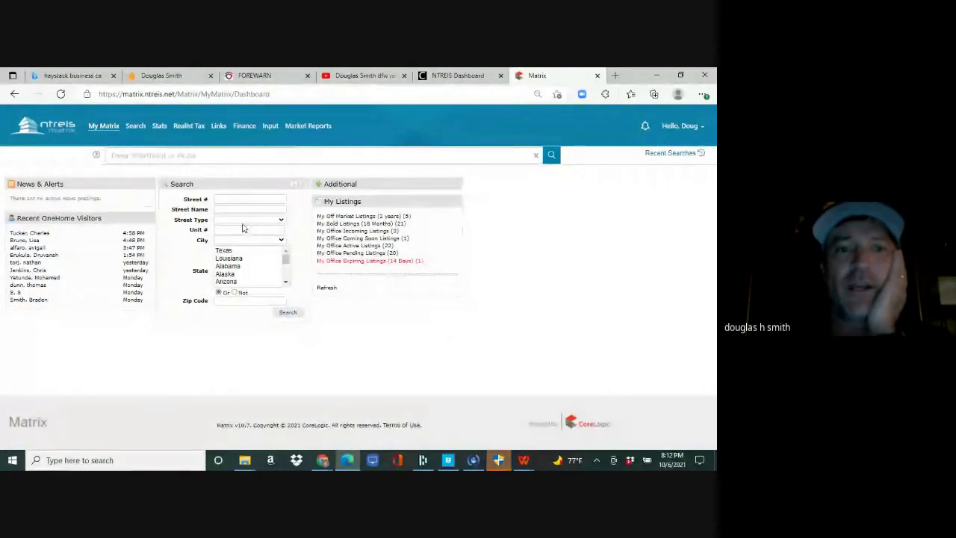
click(224, 199)
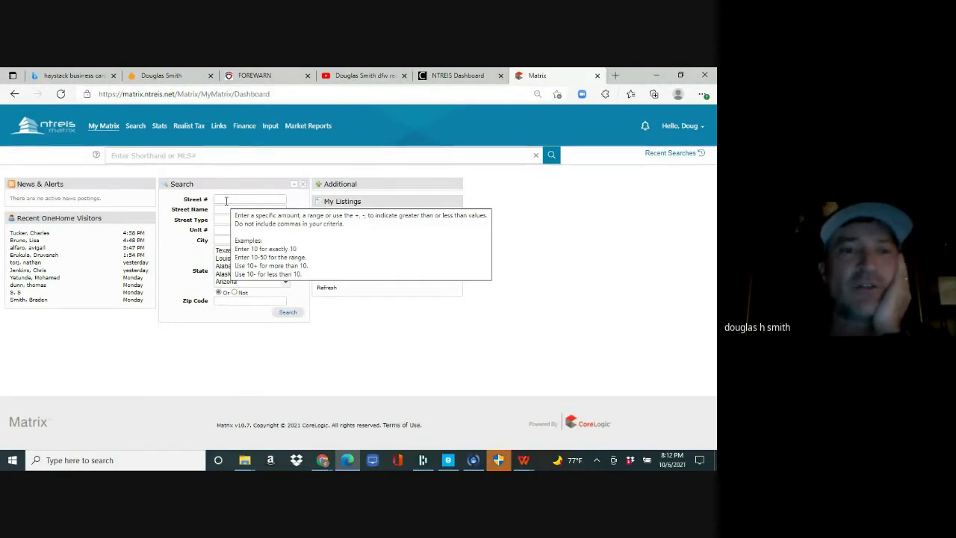
click(228, 209)
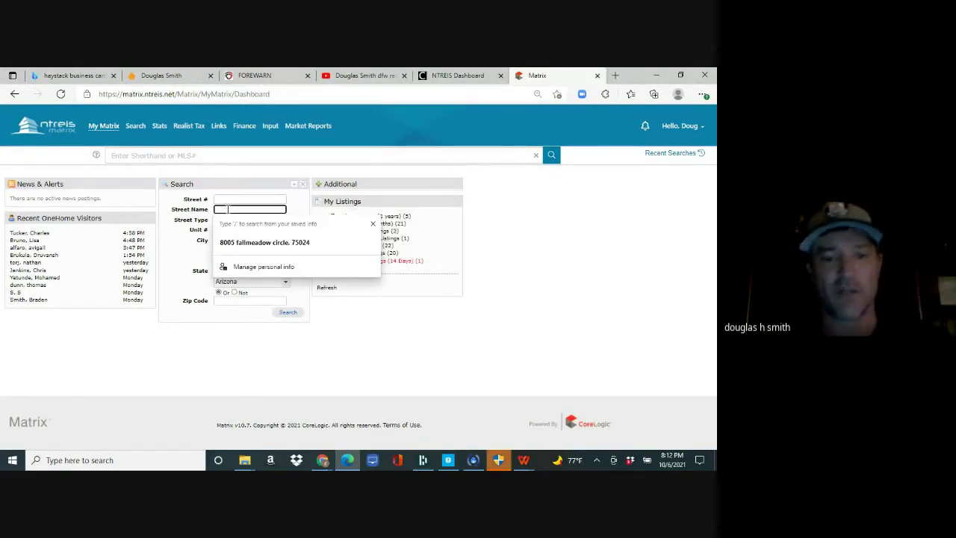
text(dal)
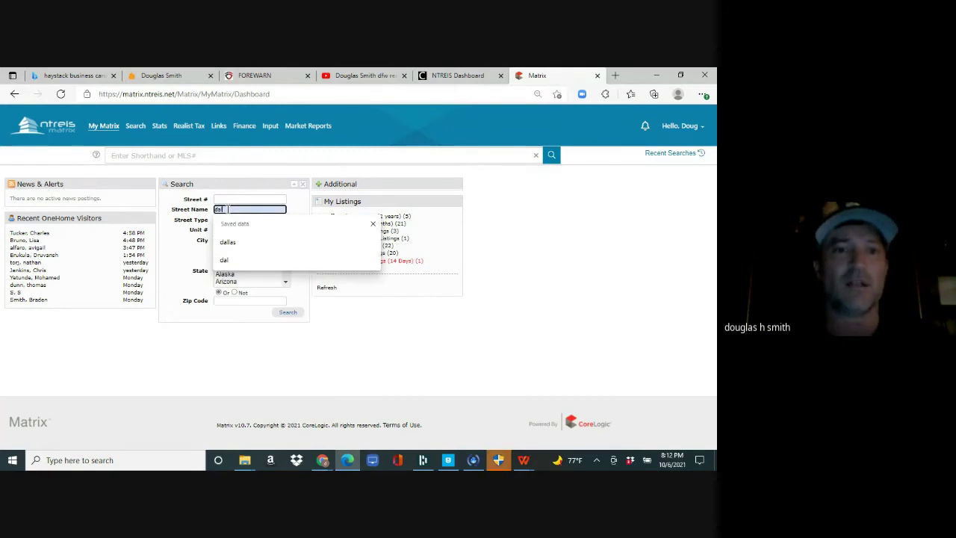
key(Tab)
key(Tab)
key(Tab)
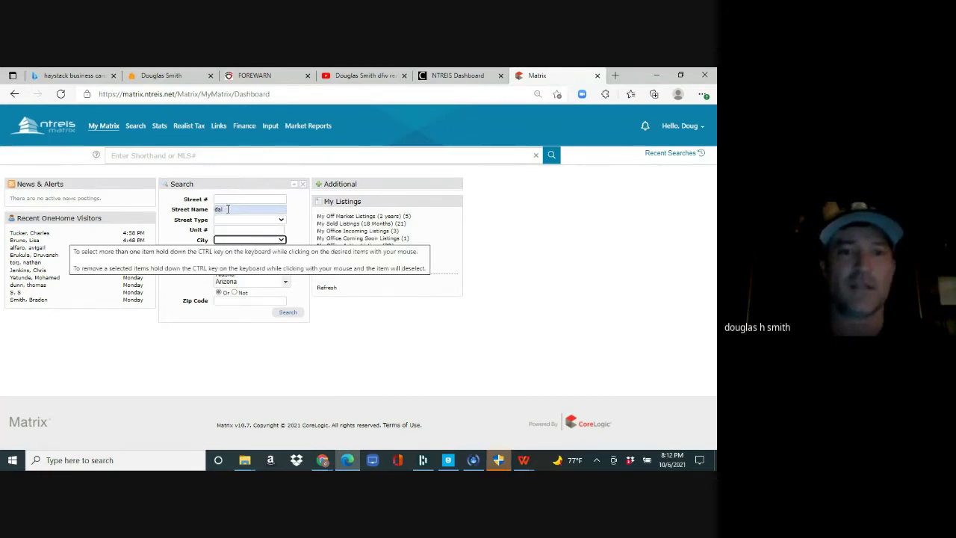
click(244, 241)
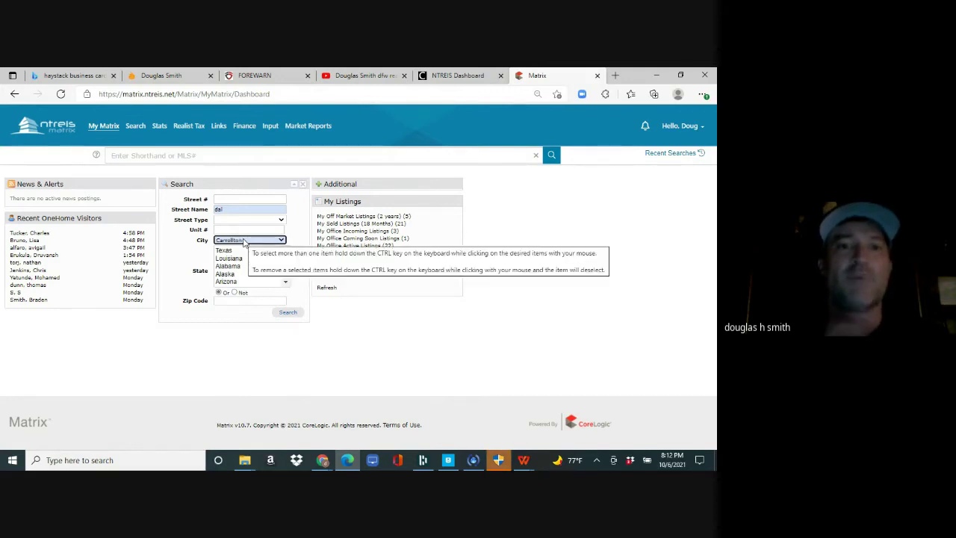
click(287, 314)
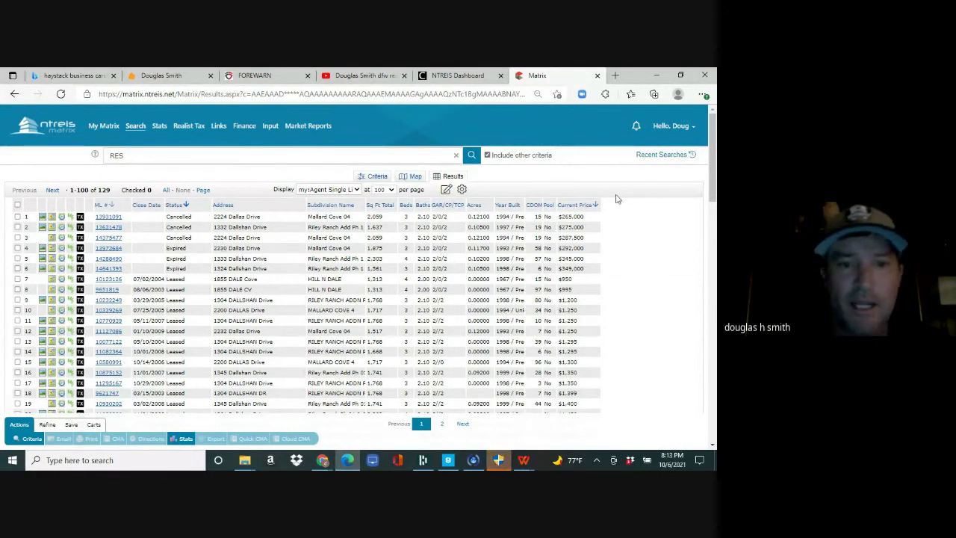
drag(712, 191, 713, 344)
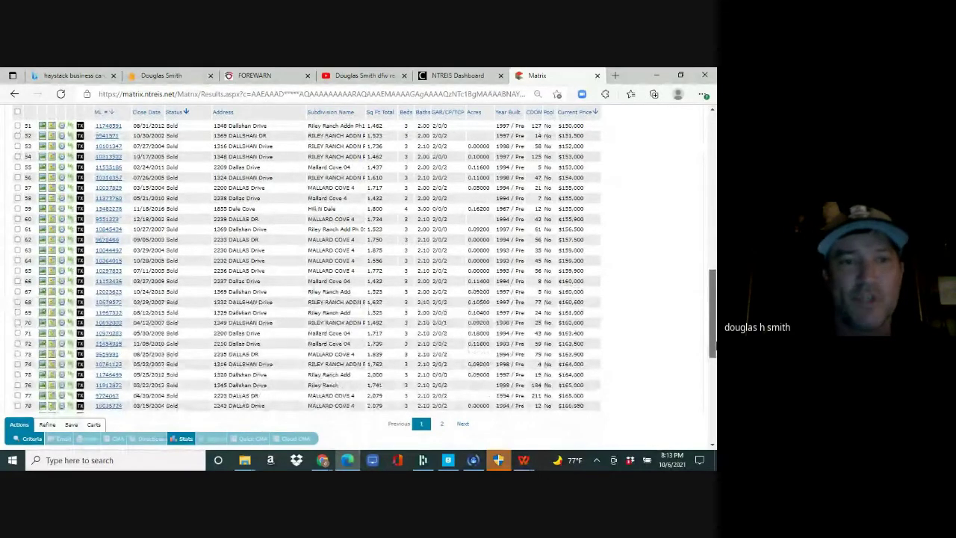
drag(713, 345, 709, 186)
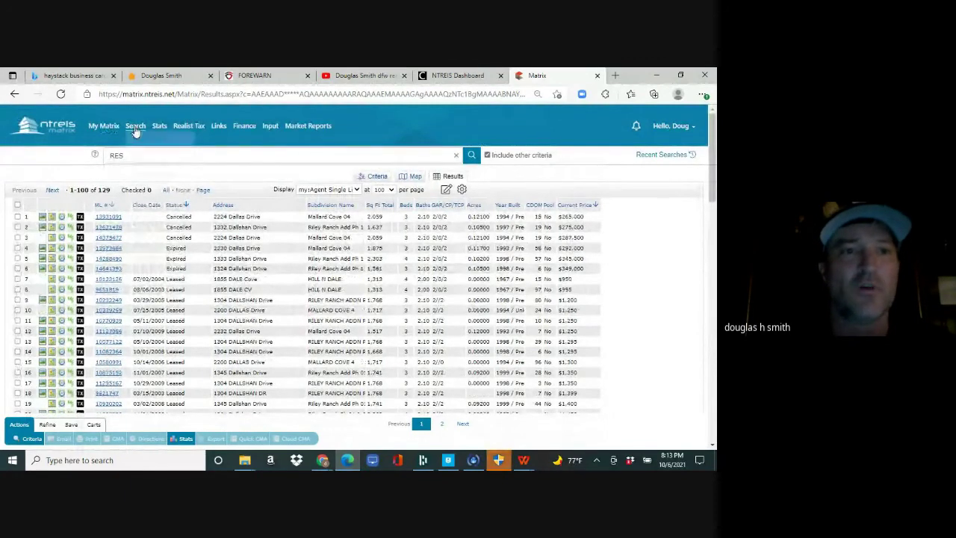
mouse_move(135, 130)
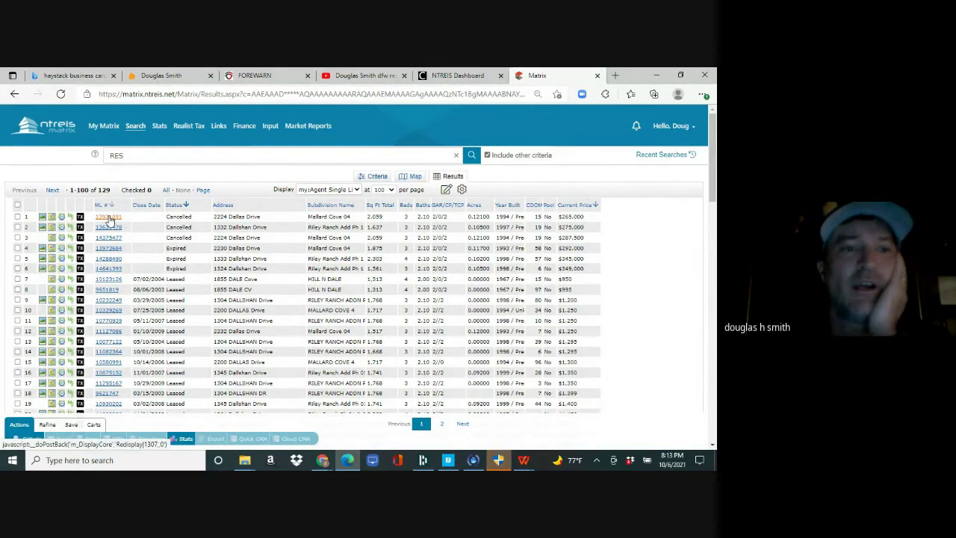
click(108, 216)
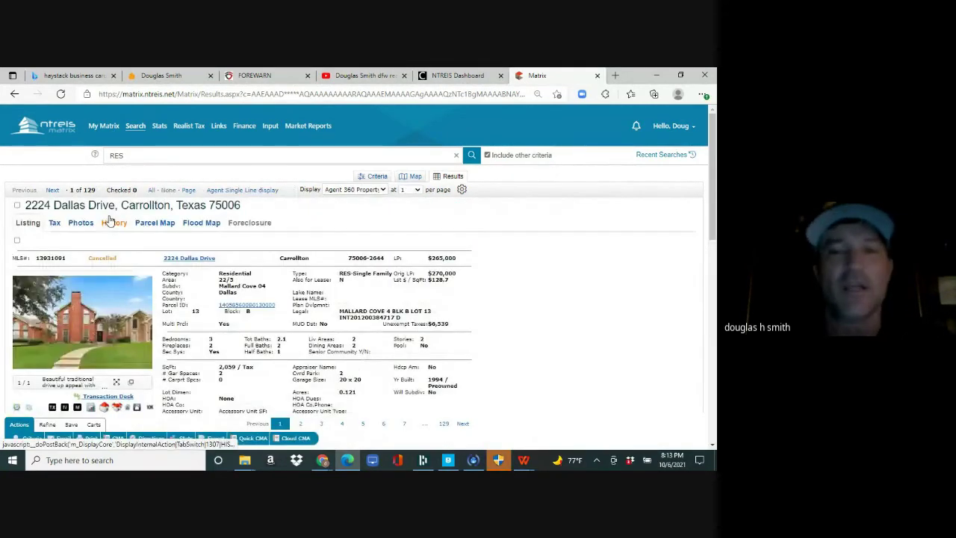
drag(714, 146, 715, 196)
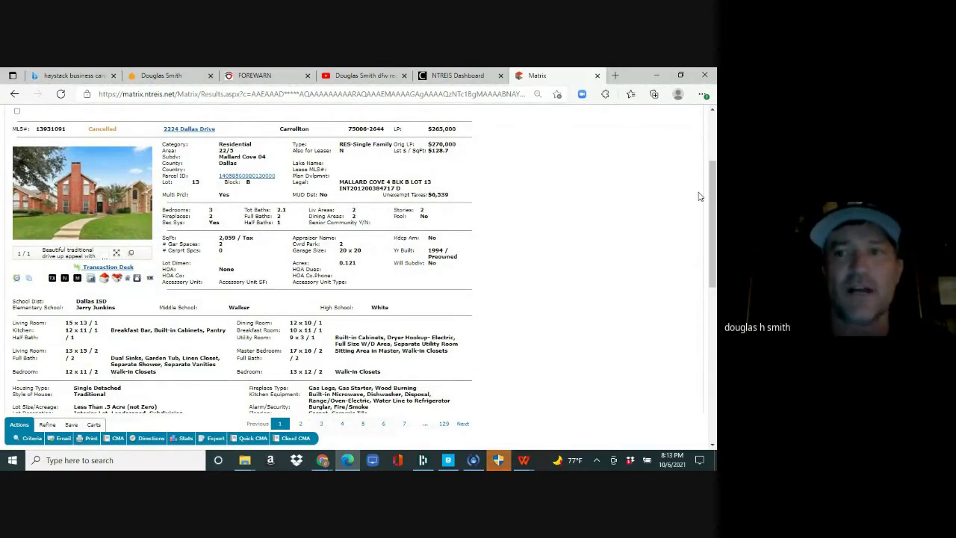
drag(714, 218, 714, 353)
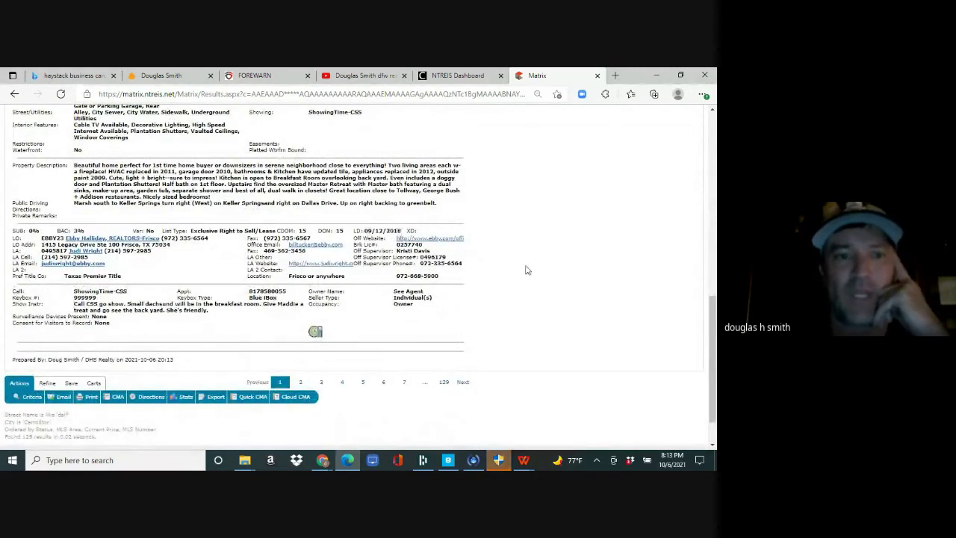
drag(715, 327, 713, 139)
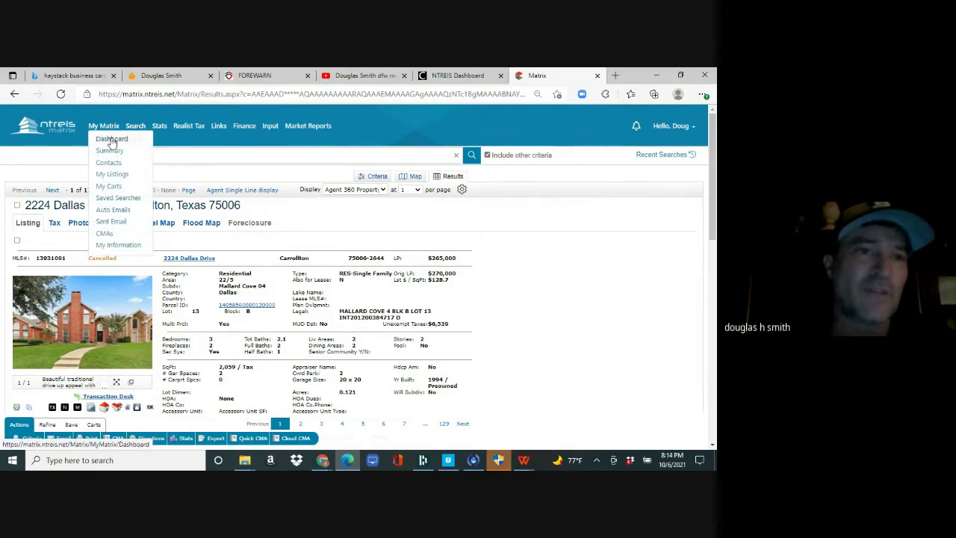
- Return to the dashboard and open the Search > Residential > Quick form
click(111, 139)
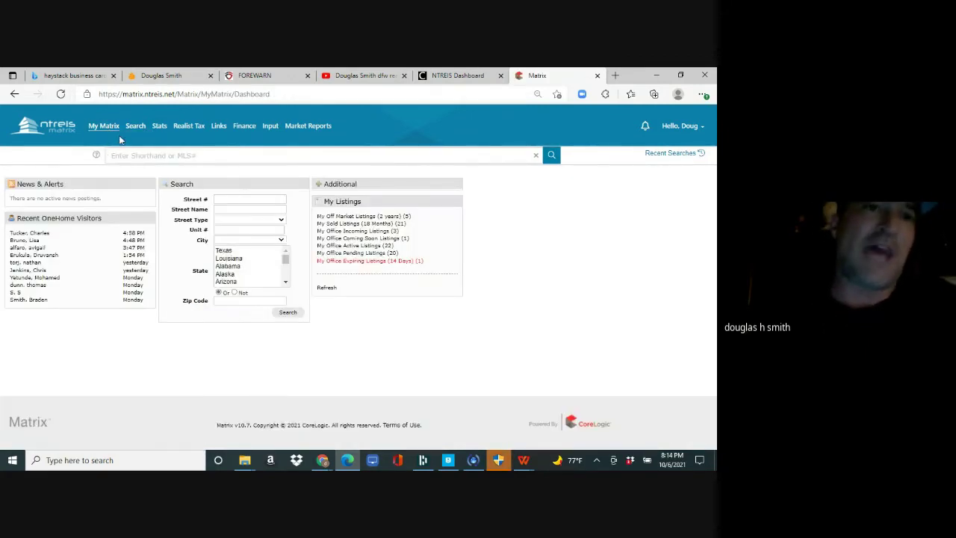
mouse_move(135, 130)
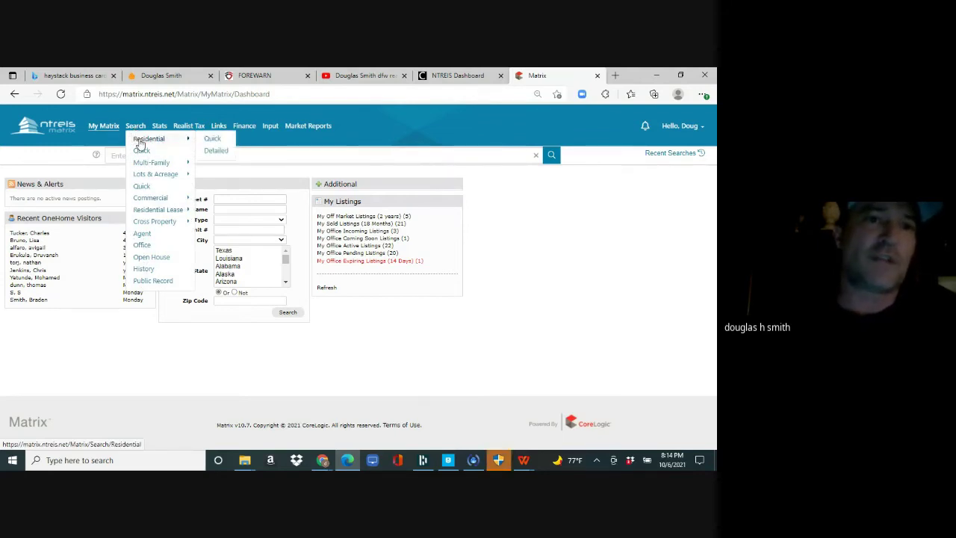
click(211, 141)
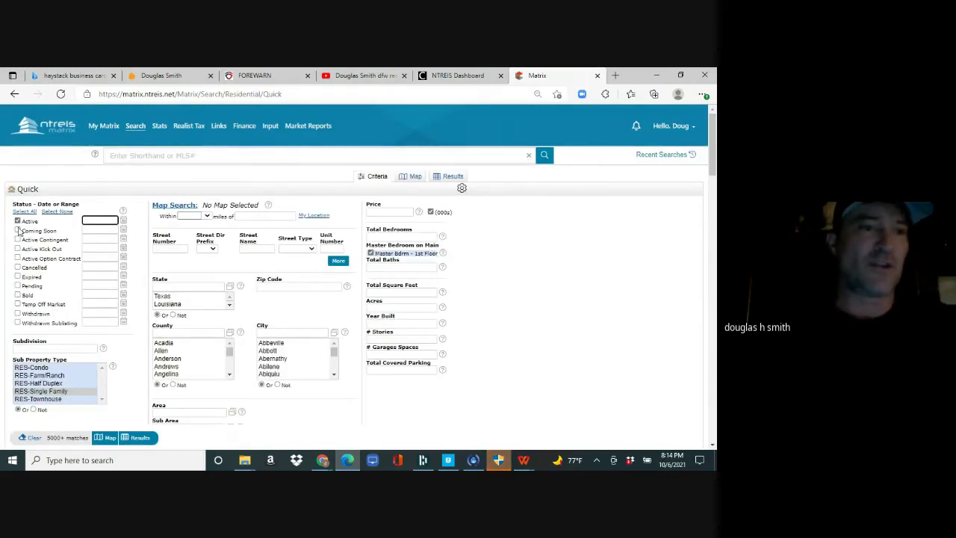
- Enter price 0-300, city carrollton, 1500+ square feet, and uncheck Master Bdrm - 1st Floor
click(383, 213)
text(0-)
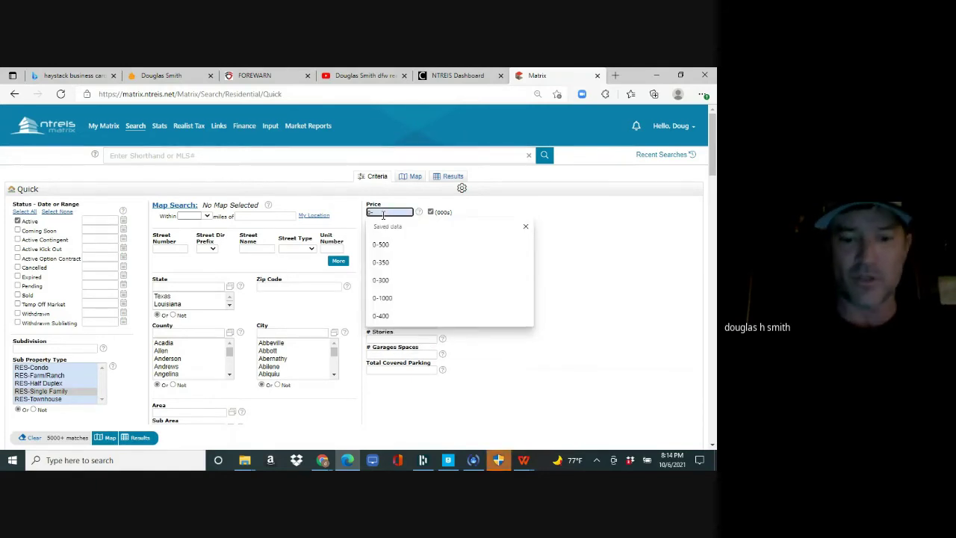
text(300)
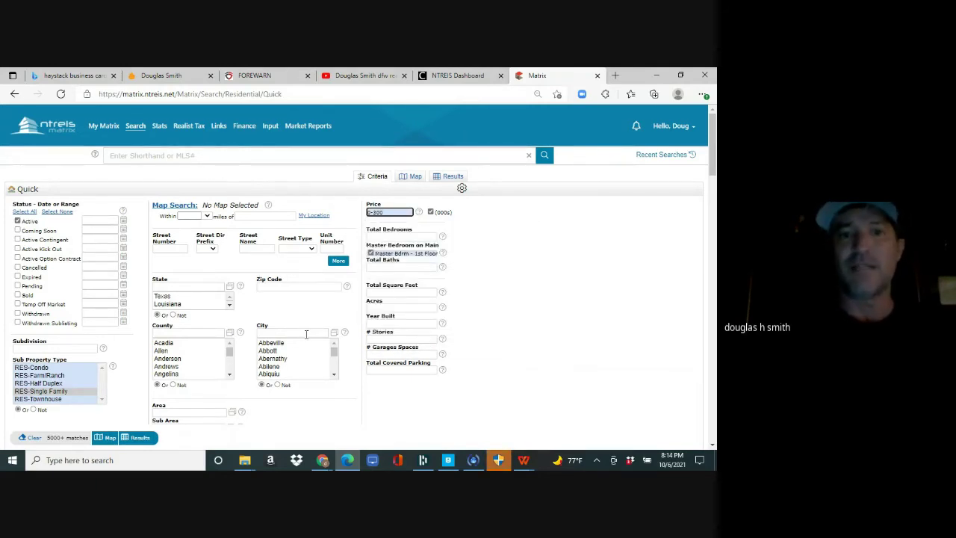
click(306, 333)
text(carro)
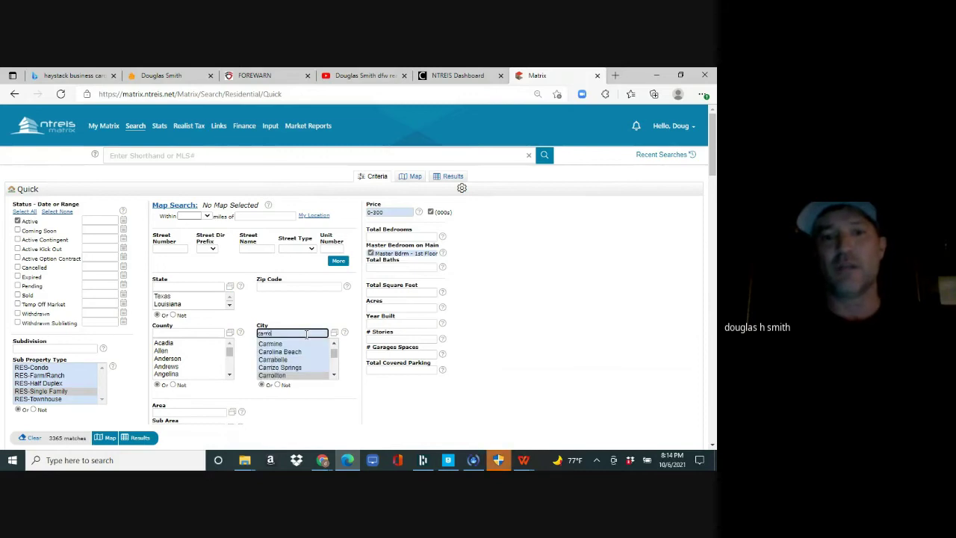
text(llton)
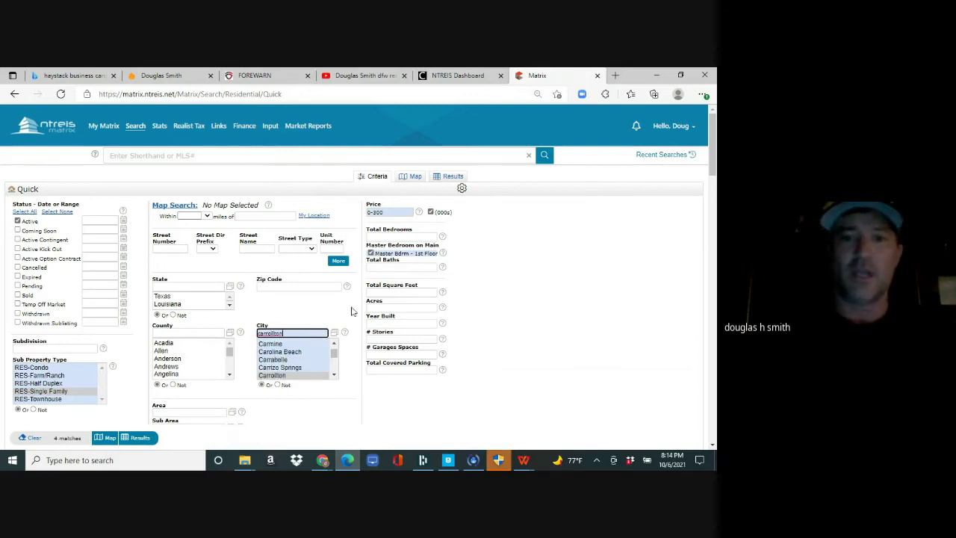
click(385, 292)
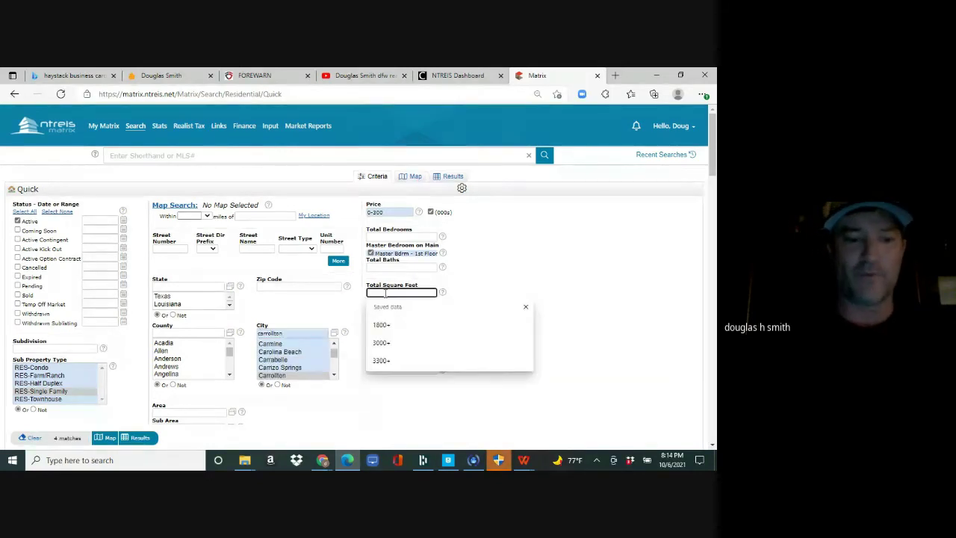
text(1500+)
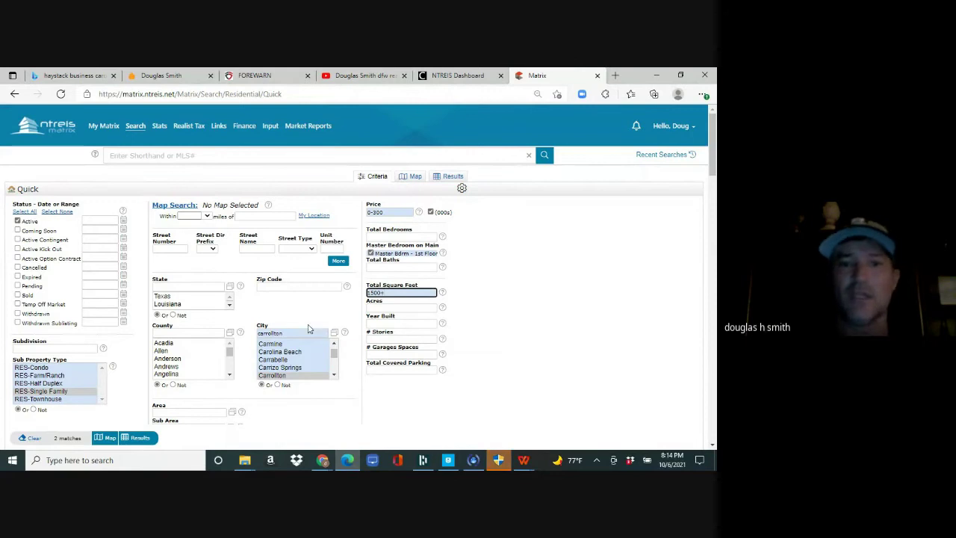
mouse_move(390, 293)
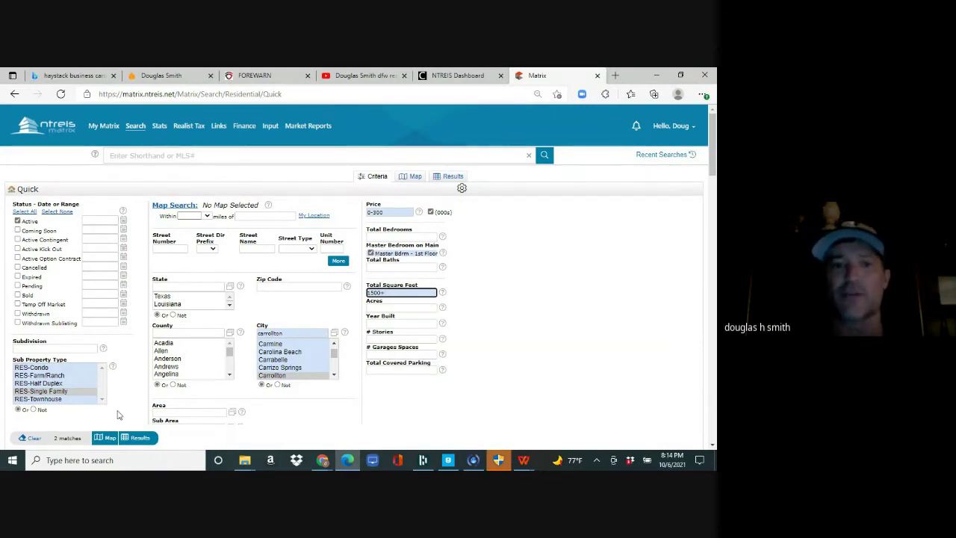
click(66, 437)
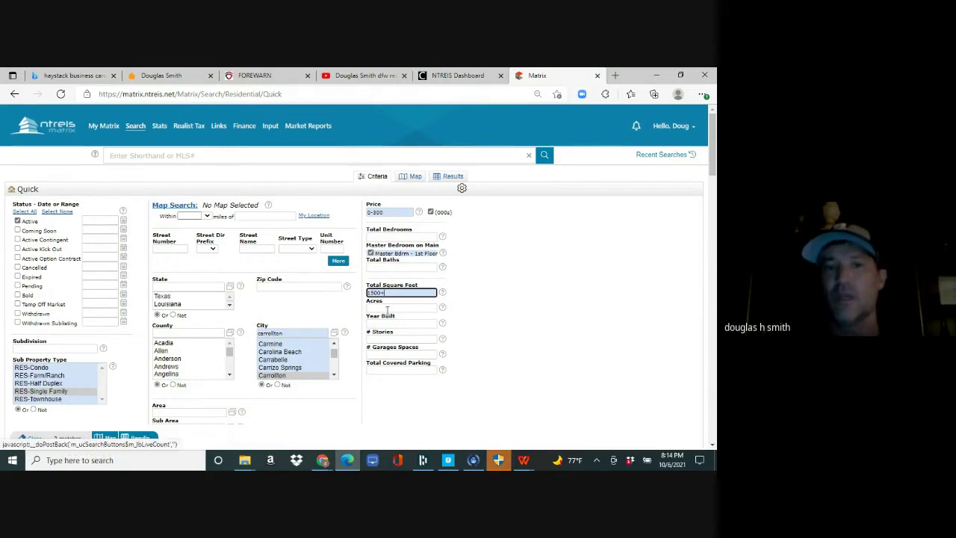
click(370, 253)
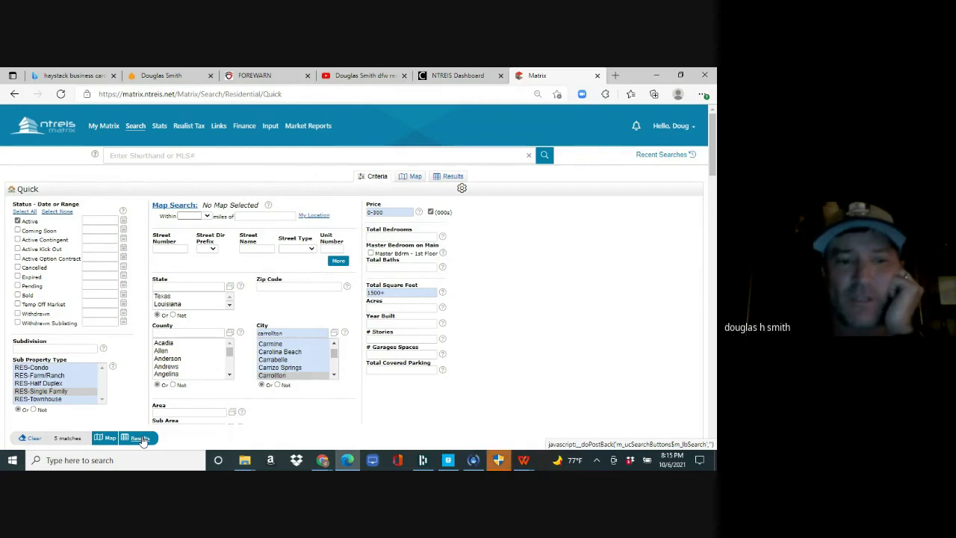
- List the 5 matching Carrollton listings and begin a new auto email from them
click(141, 438)
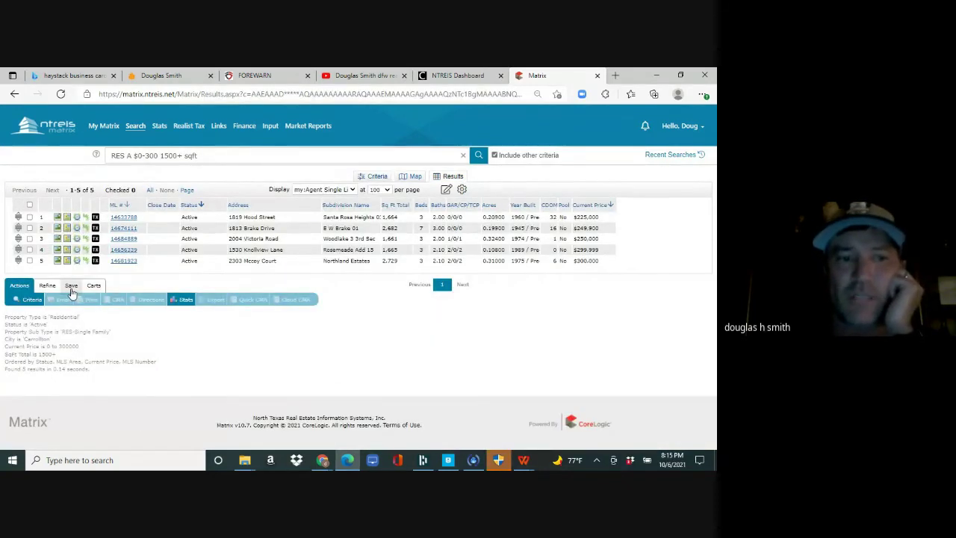
click(71, 286)
click(97, 301)
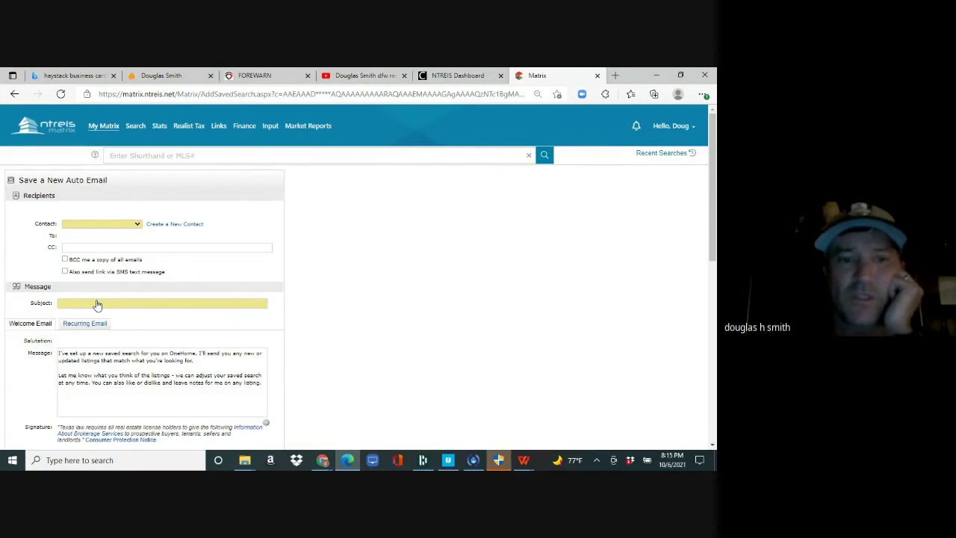
- Create and save a new contact with the contact's first name, last name and e-mail address
click(173, 224)
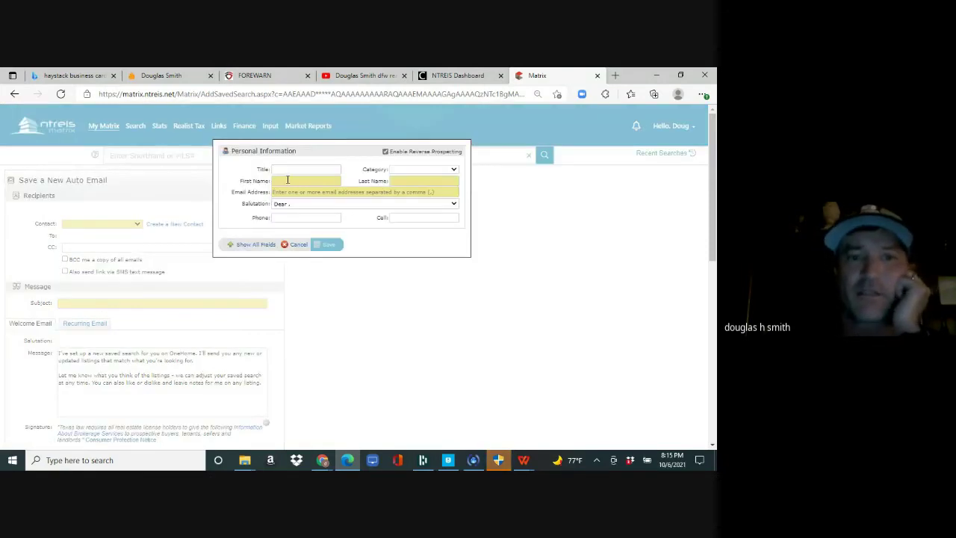
click(288, 181)
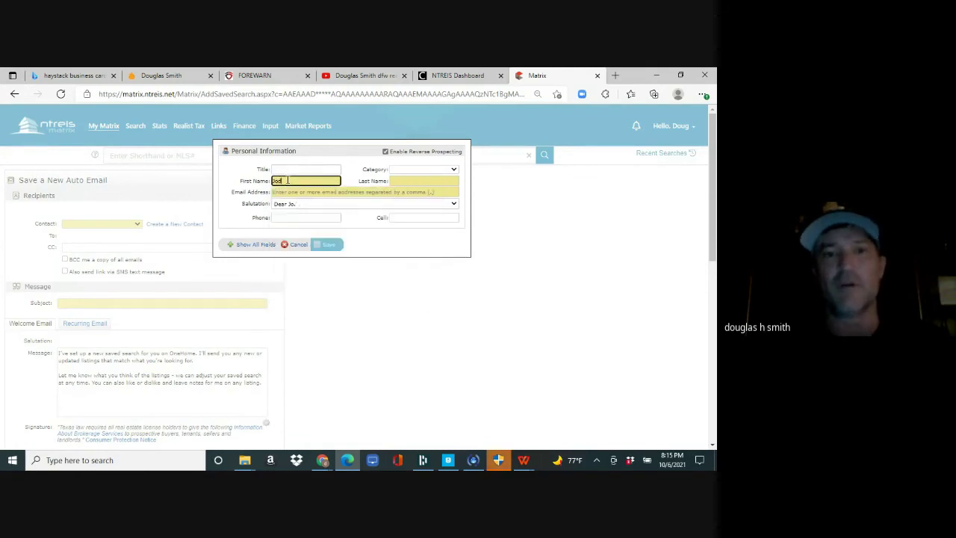
key(Tab)
key(Tab)
text(d)
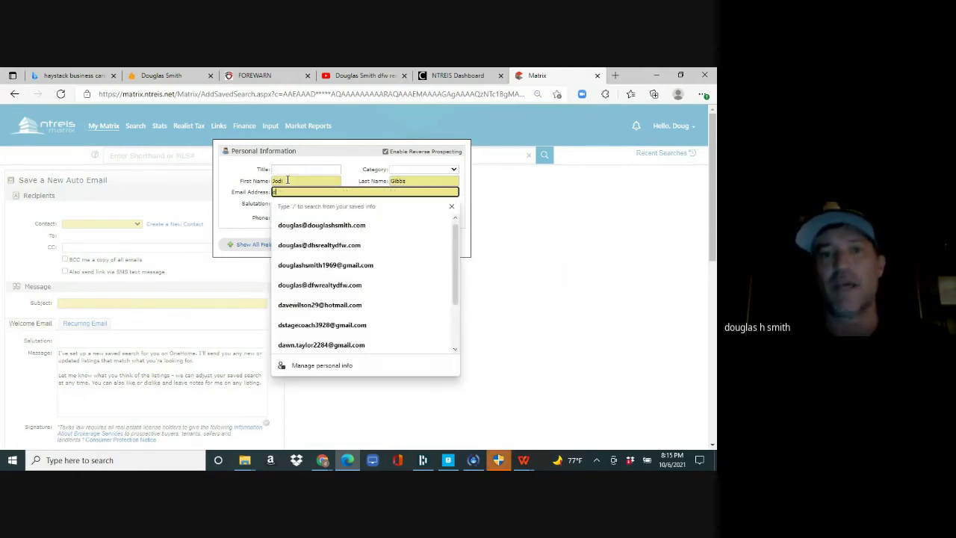
text(@d.com)
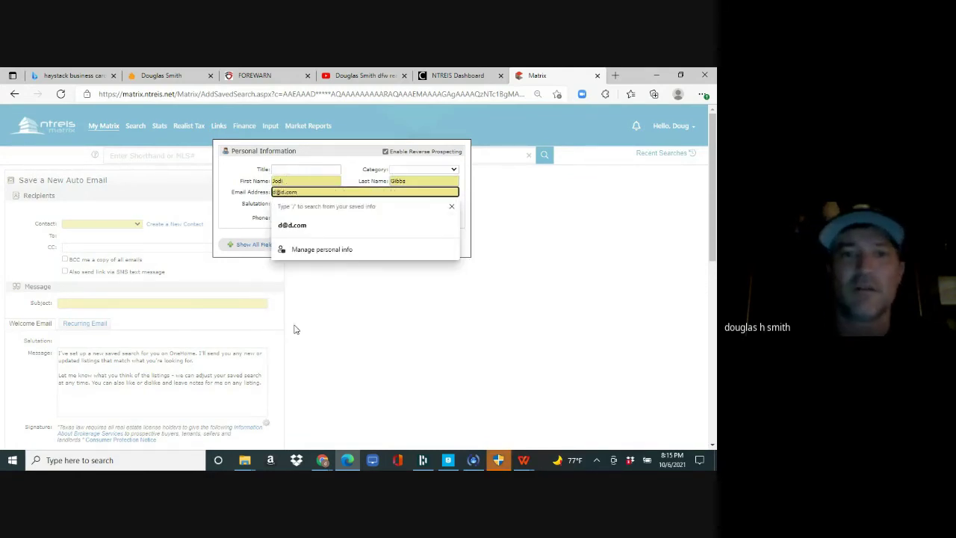
click(295, 331)
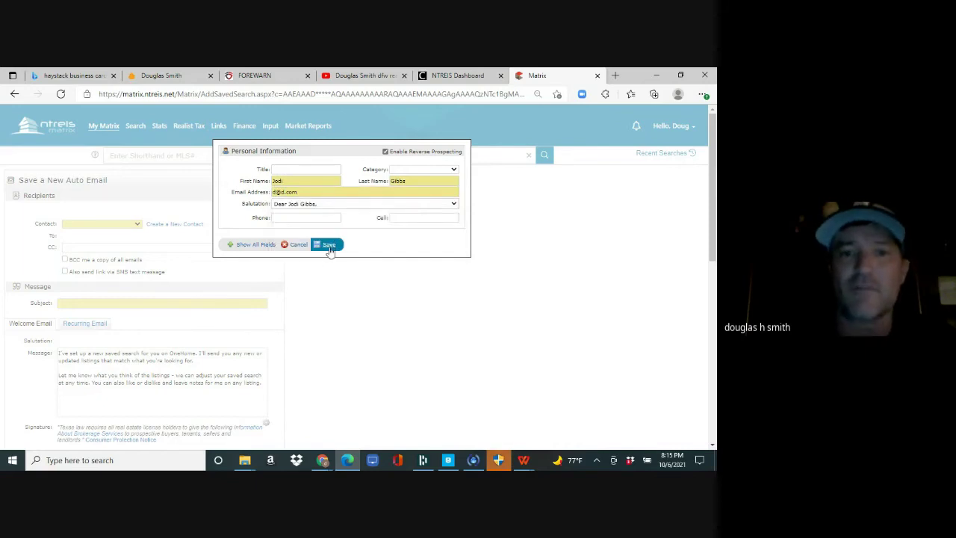
click(329, 246)
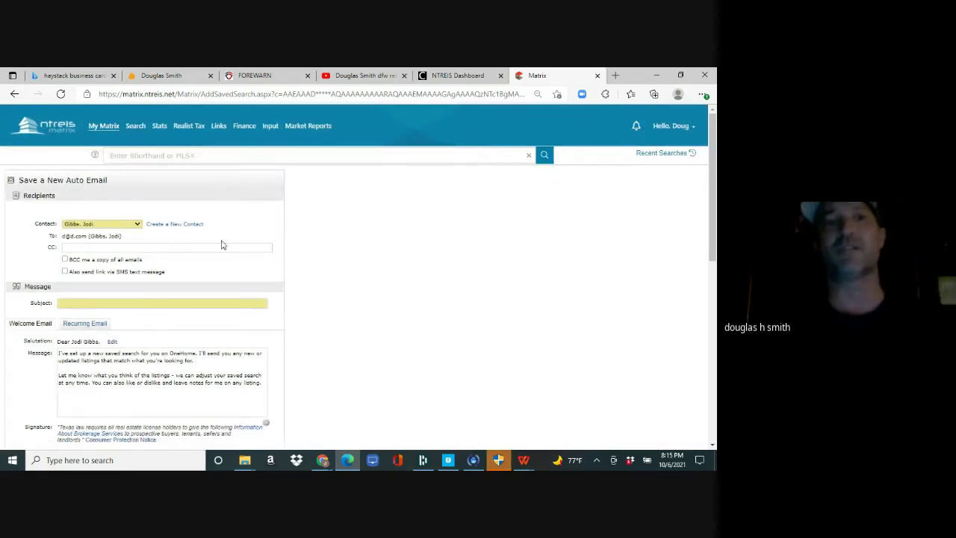
- Keep the new contact as recipient, enter subject 'homes', schedule ASAP, and save the auto email
click(137, 224)
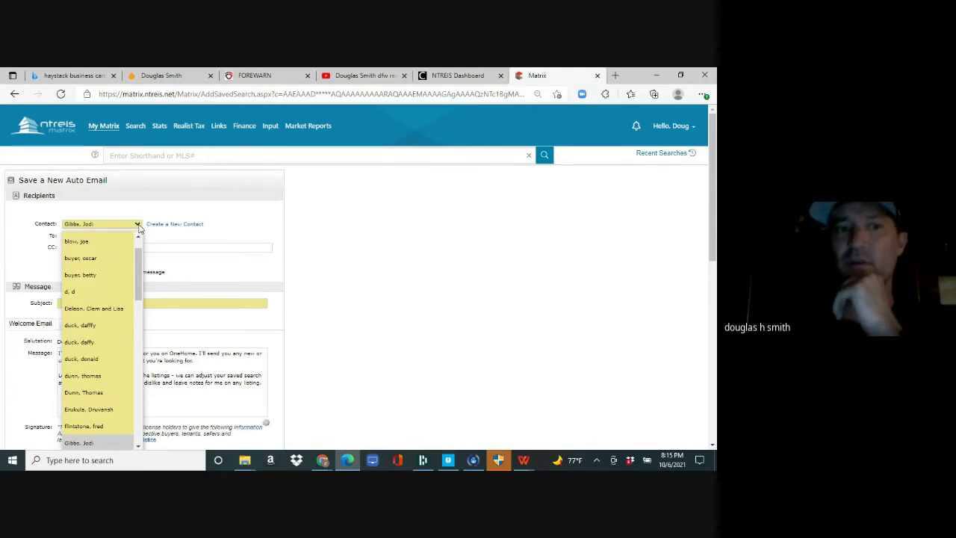
click(202, 248)
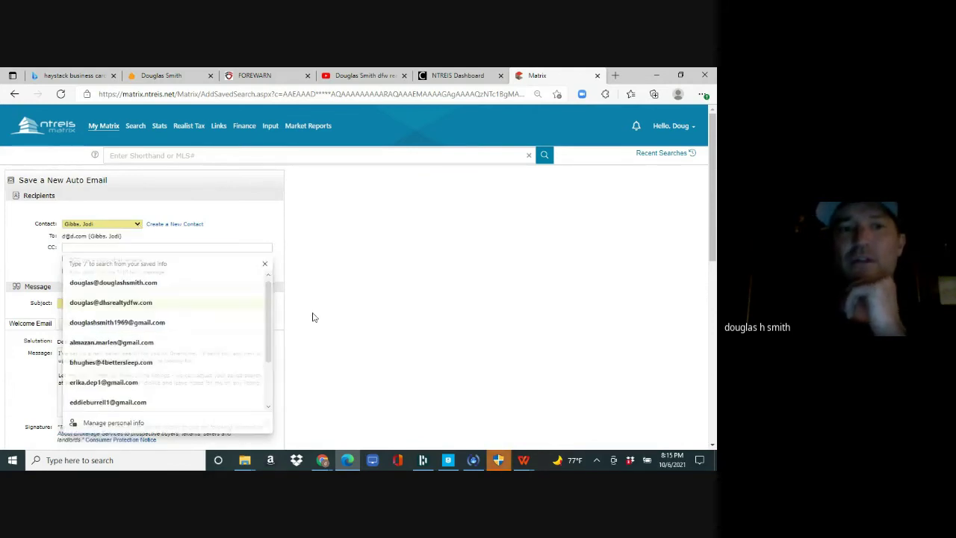
click(313, 318)
click(177, 303)
text(homes)
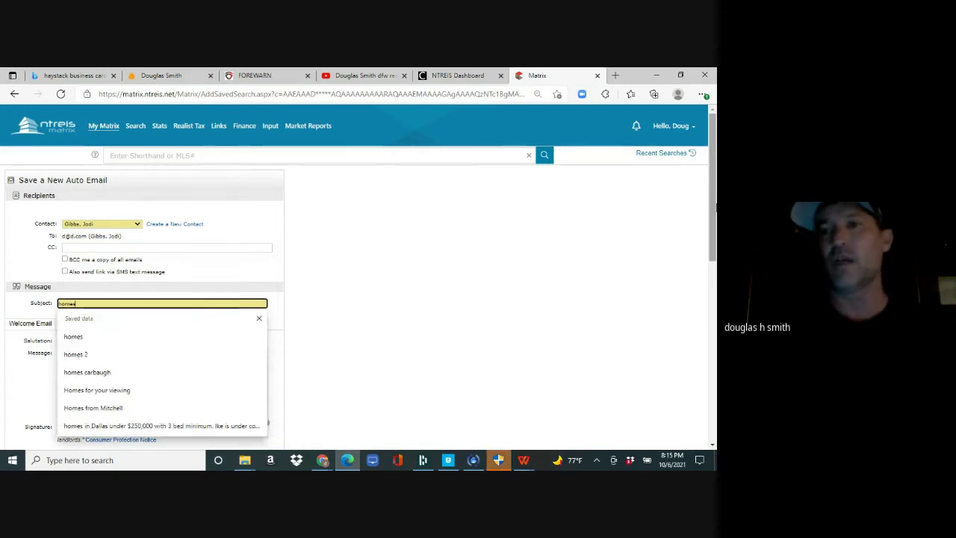
scroll(692, 398, down, 10)
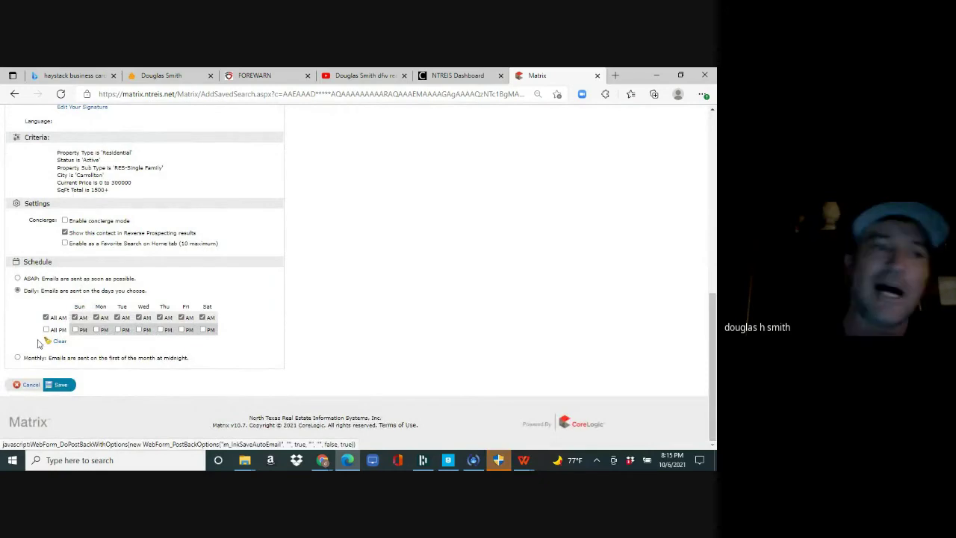
click(17, 279)
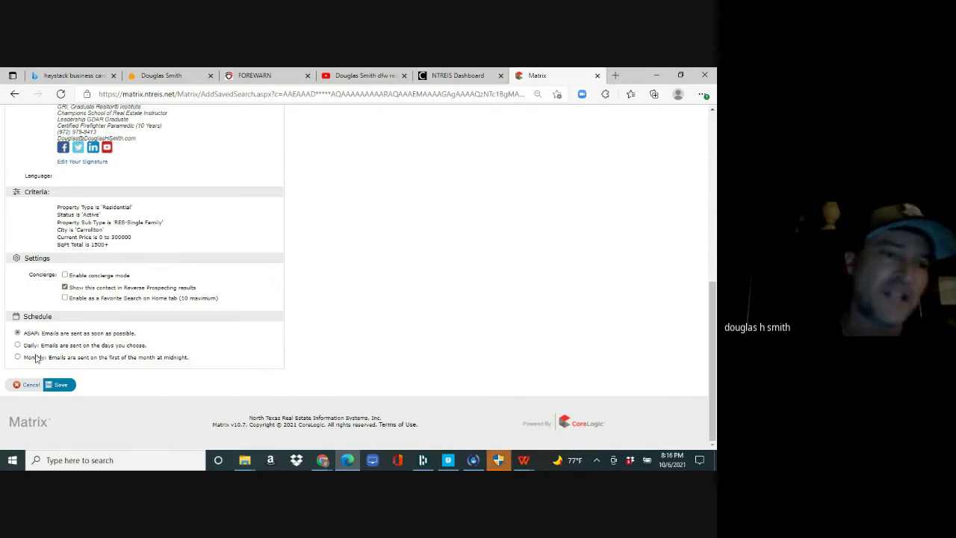
click(59, 384)
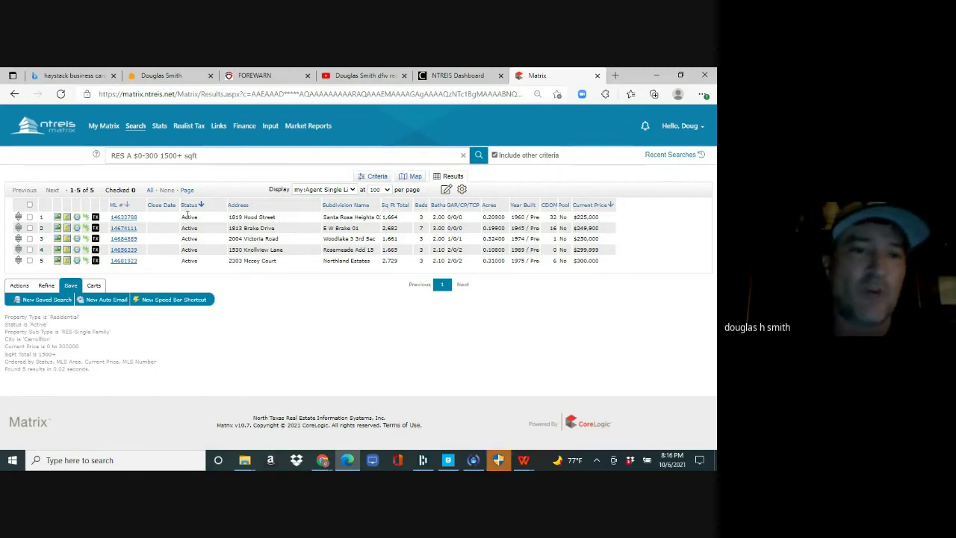
- Return to the My Matrix Dashboard
click(111, 139)
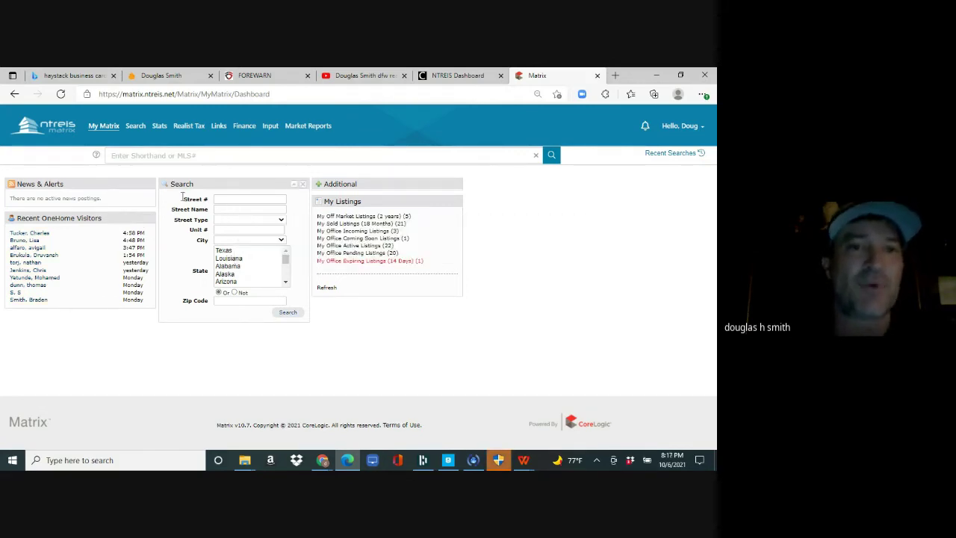
- Open the Residential Lease Quick search form from the Search menu
mouse_move(136, 128)
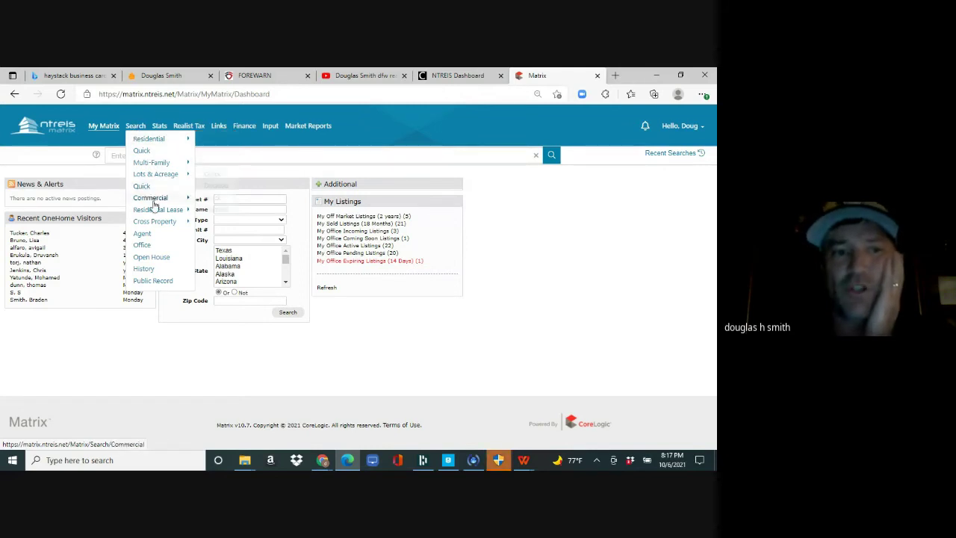
mouse_move(173, 210)
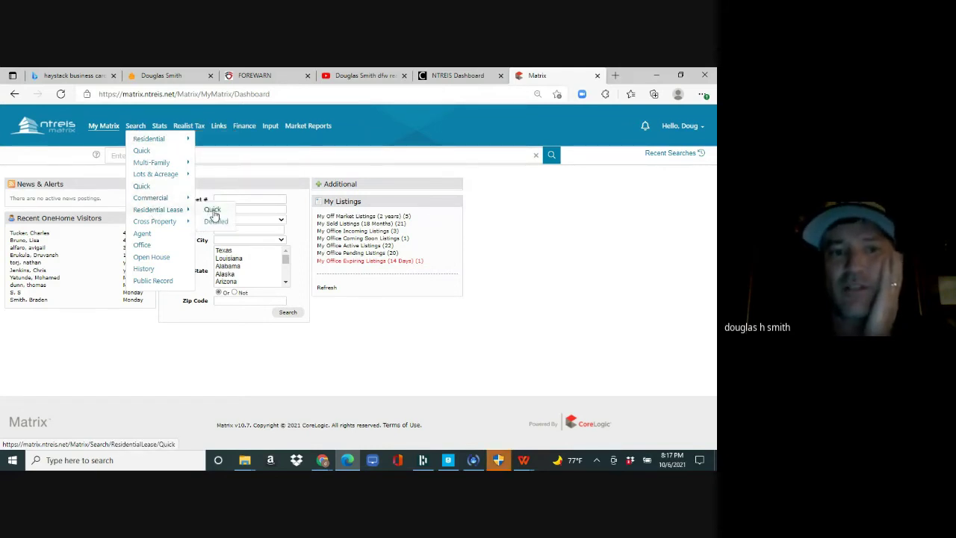
click(213, 211)
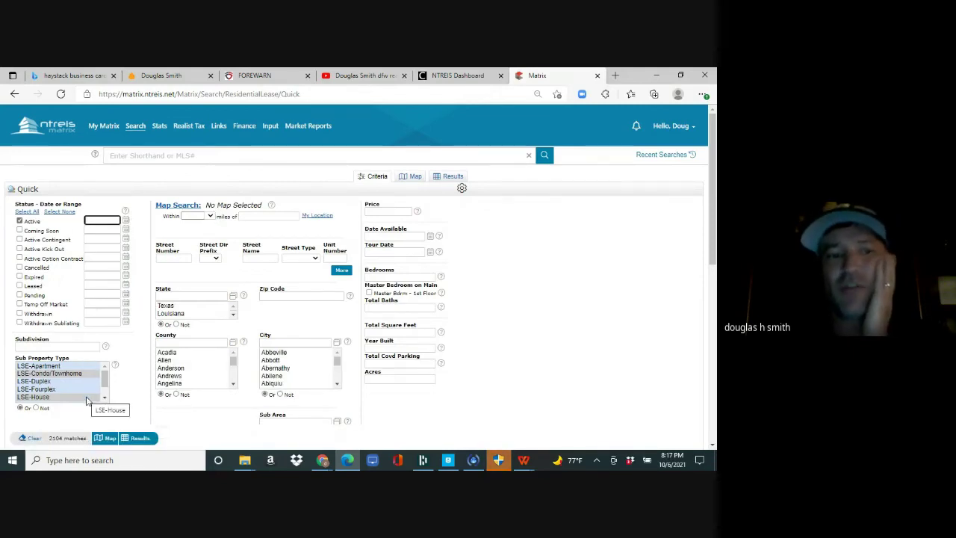
- Limit the lease search to LSE-House in Rowlett and Plano priced 0-2500
click(85, 396)
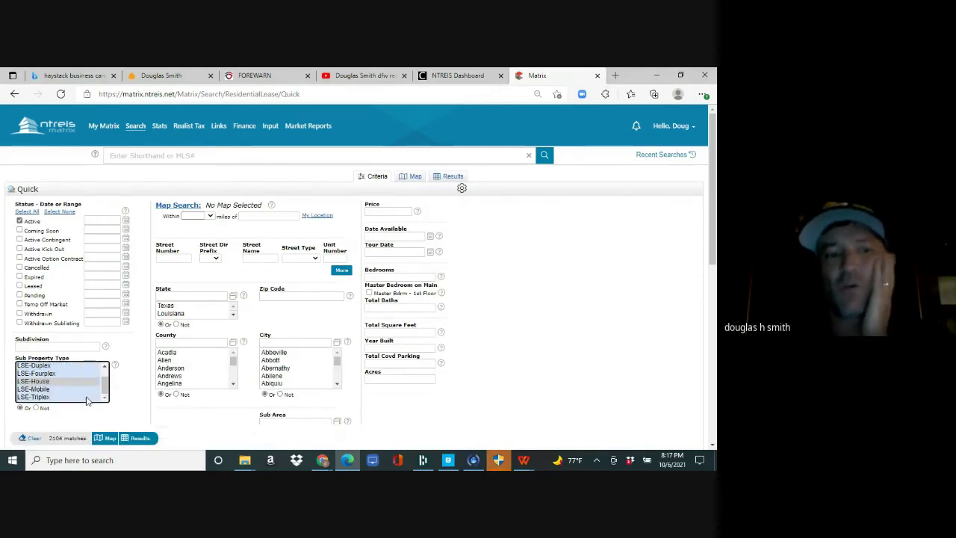
click(396, 211)
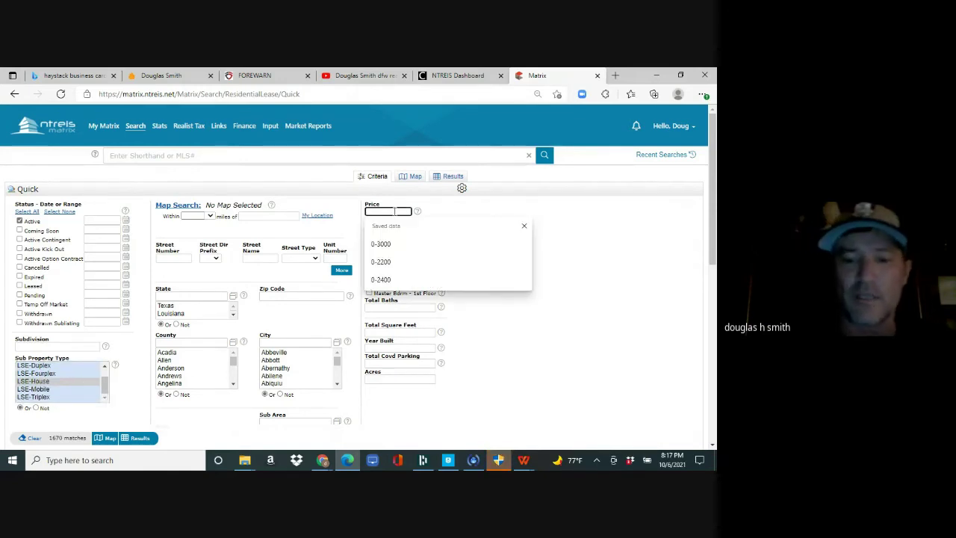
text(0-2500)
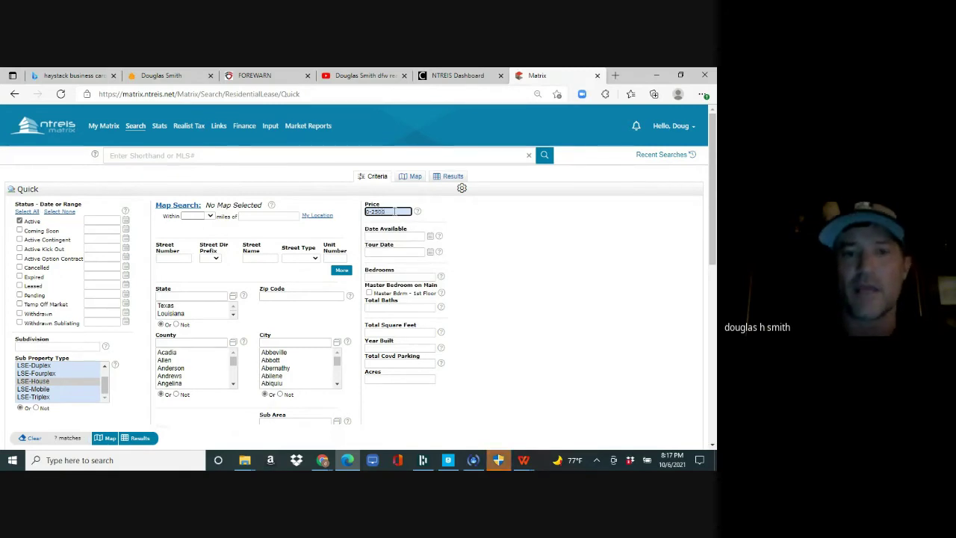
click(305, 342)
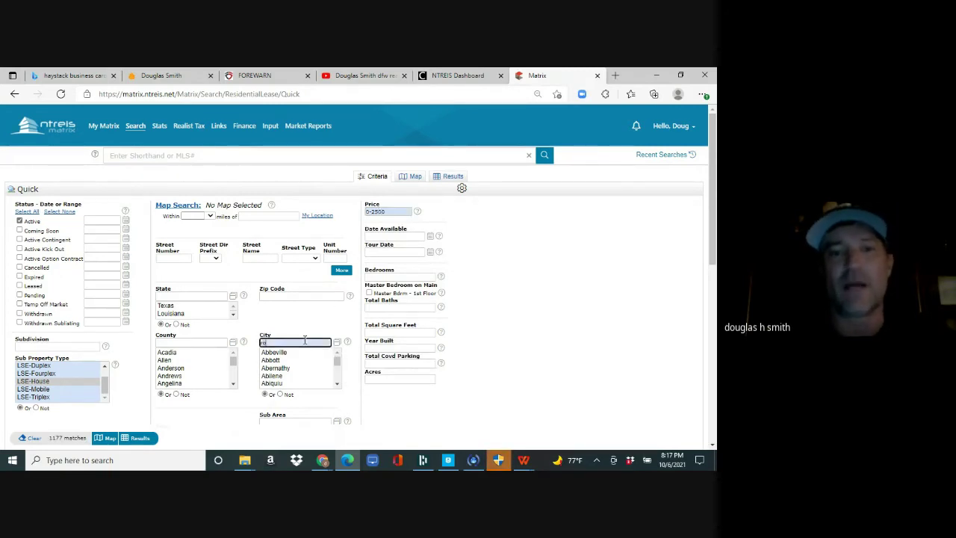
text(rowlett)
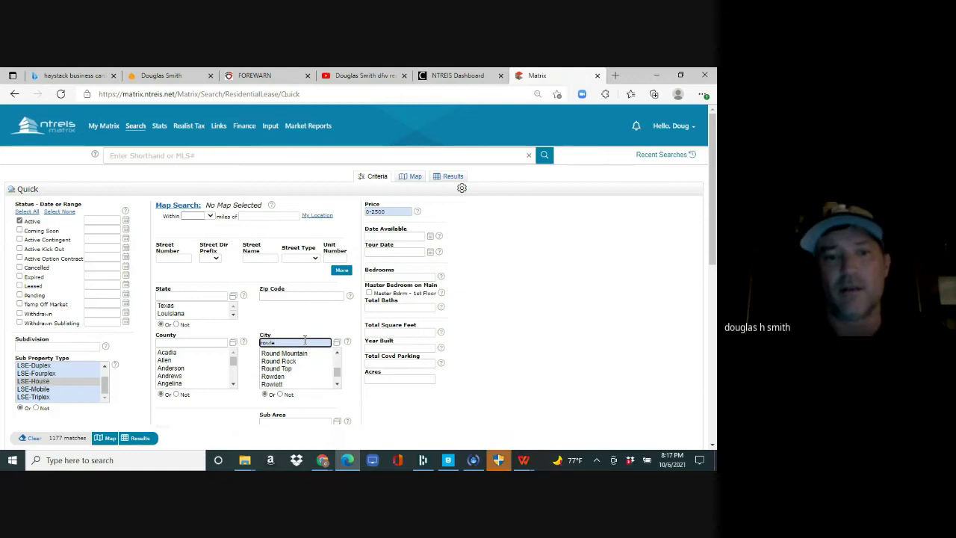
text(,pla)
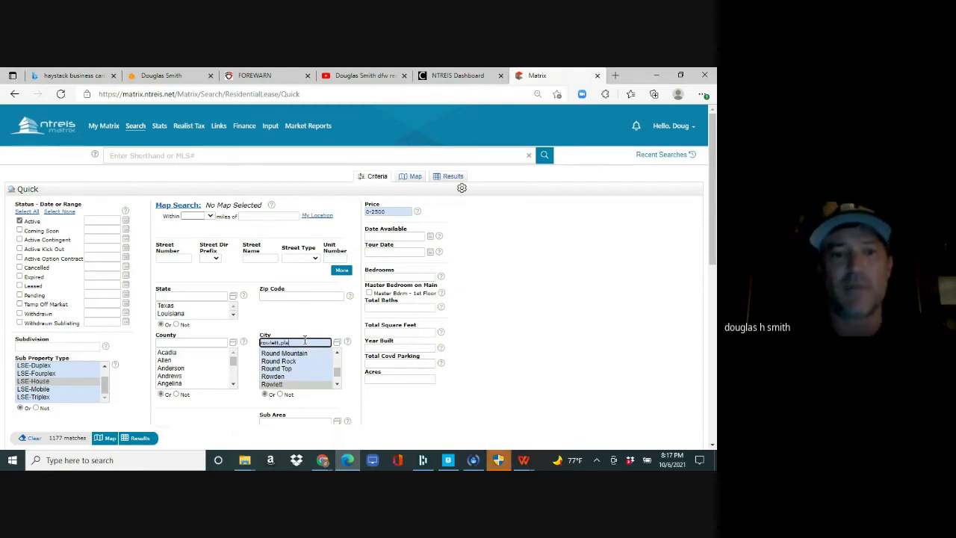
text(no)
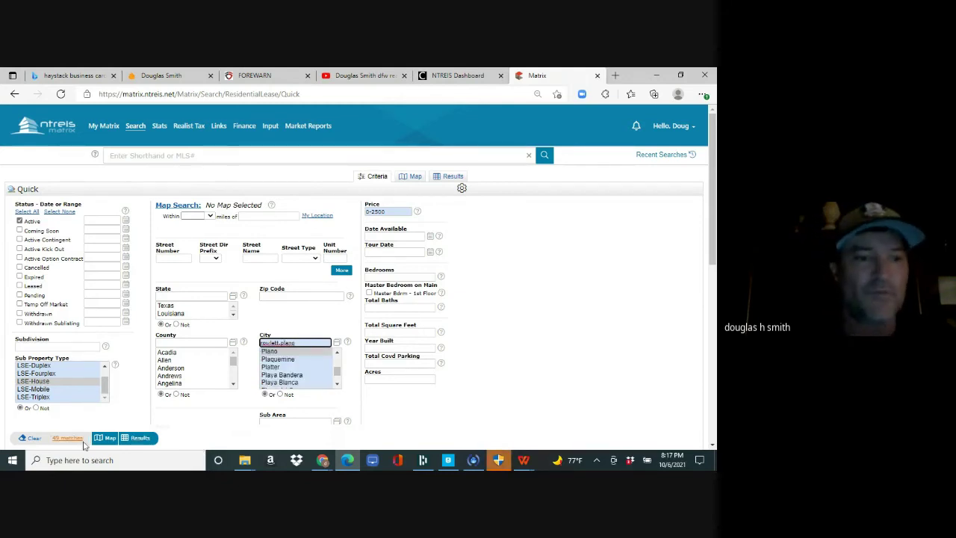
click(67, 438)
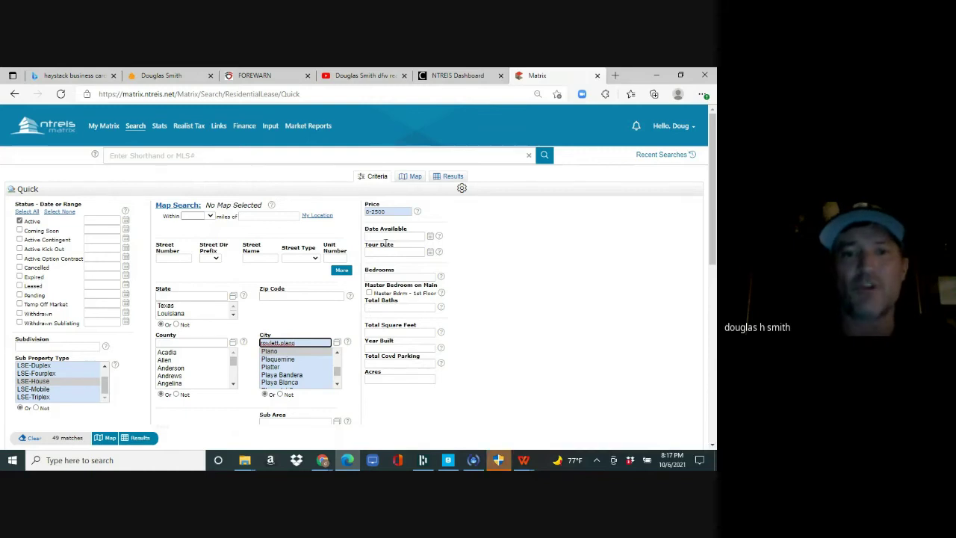
- Require 4+ bedrooms and 2000+ square feet, then list the 10 matching lease houses
click(386, 276)
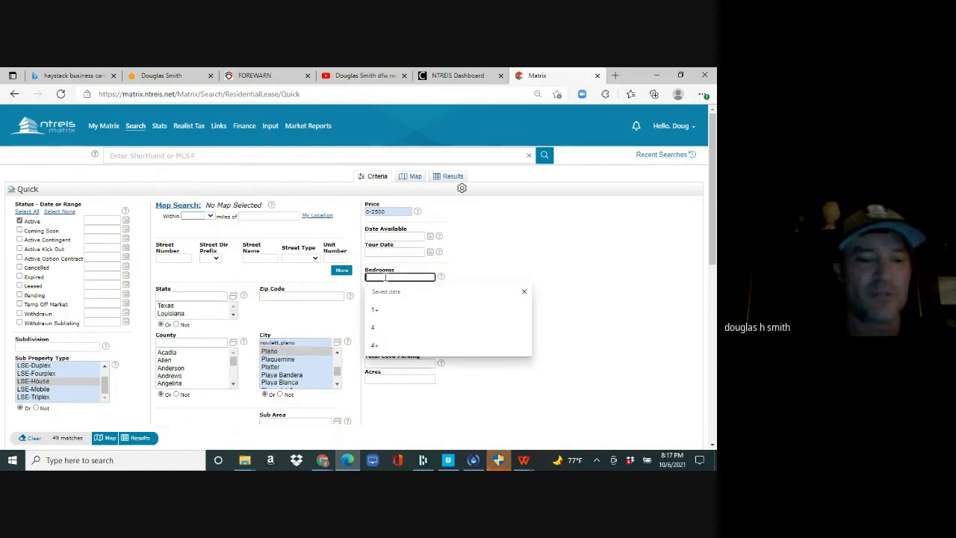
text(4+)
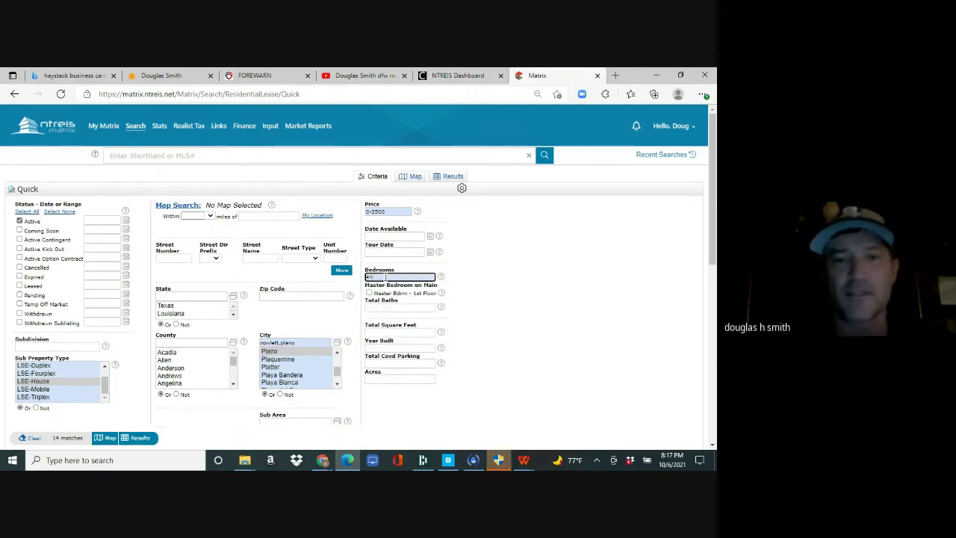
click(379, 333)
text(2000+)
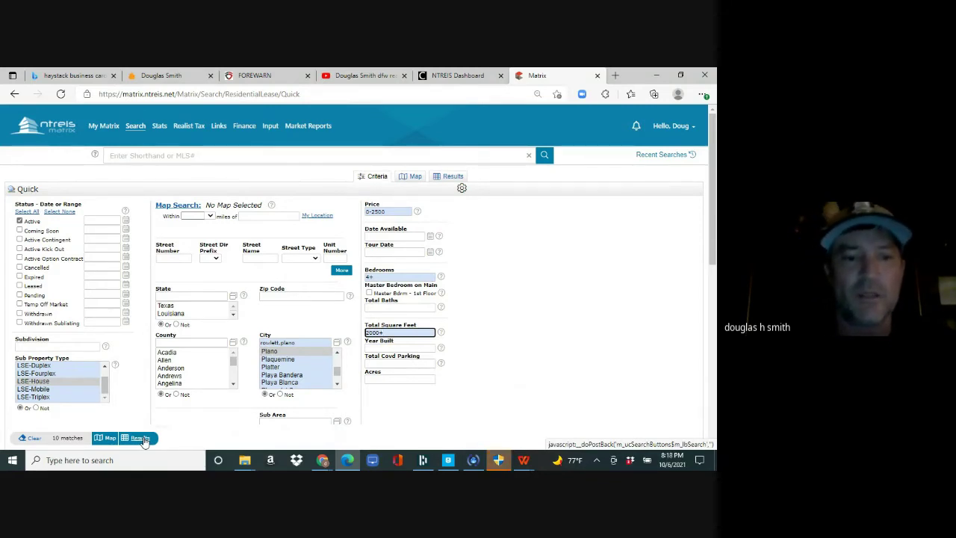
click(144, 440)
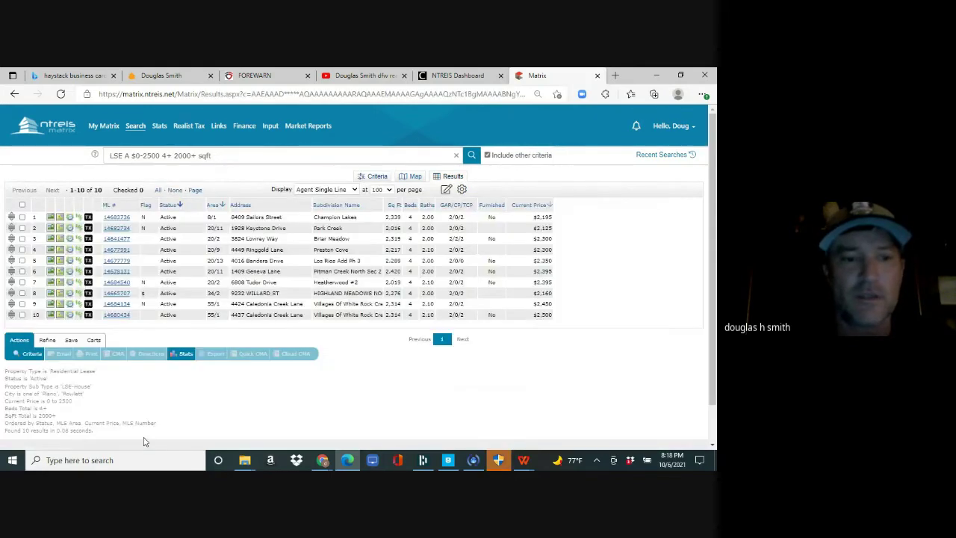
- Start a new auto email from the lease results and choose its recipient contact
click(73, 341)
click(97, 353)
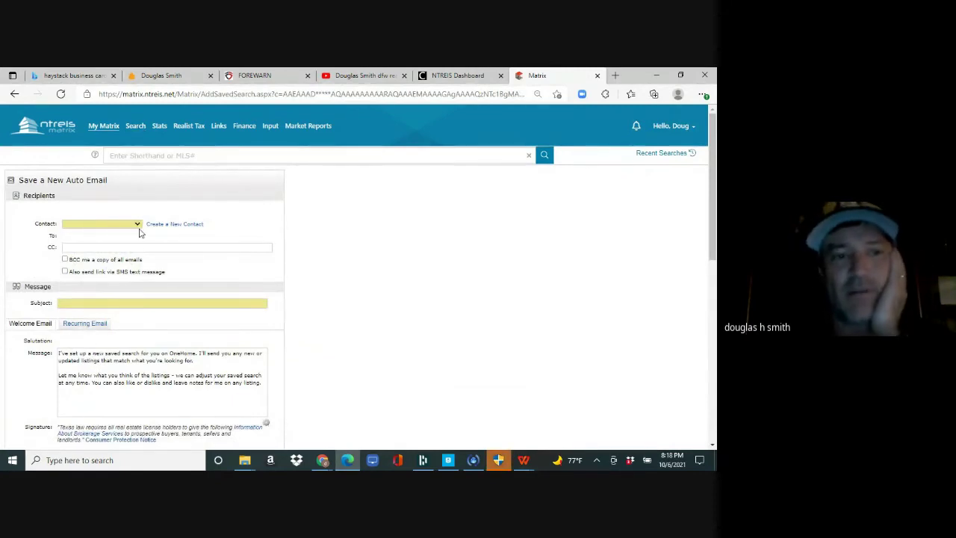
click(137, 224)
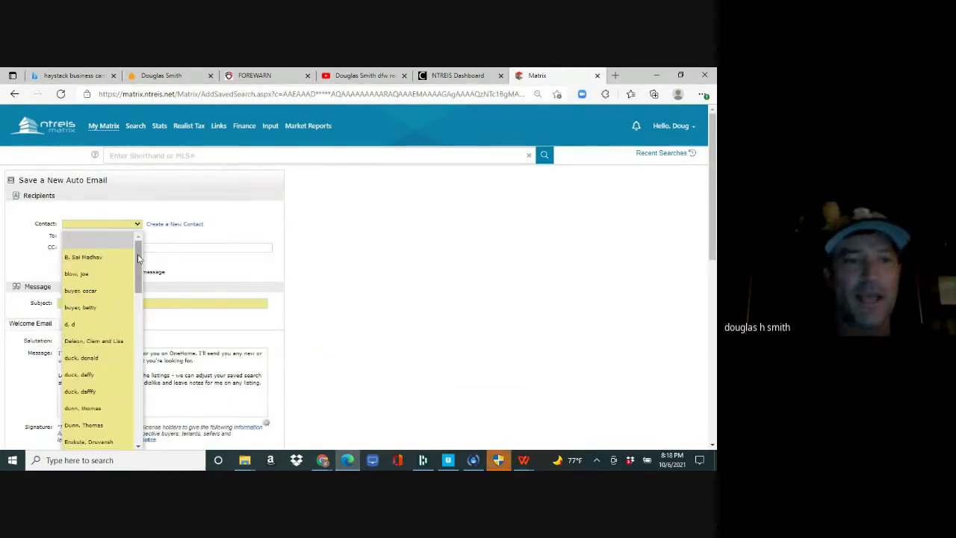
scroll(112, 342, down, 3)
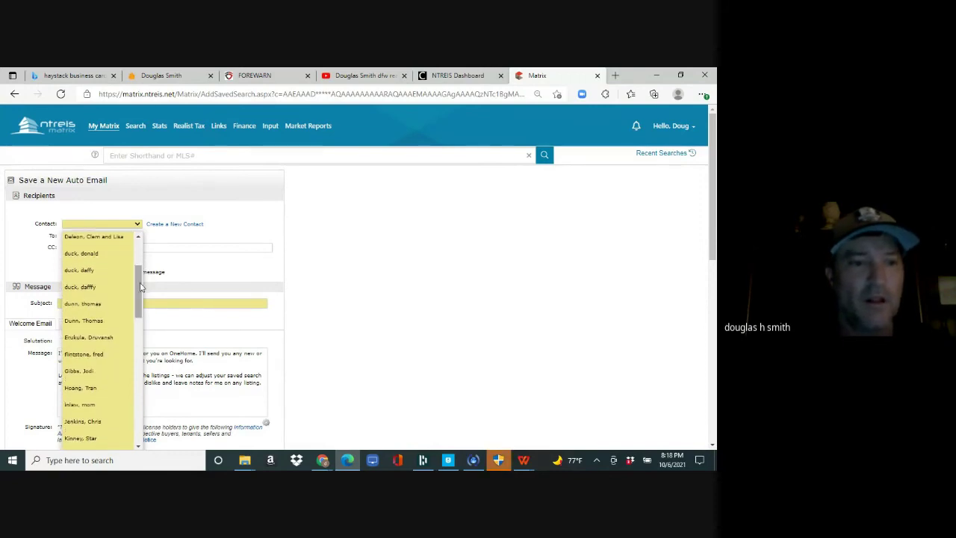
click(97, 371)
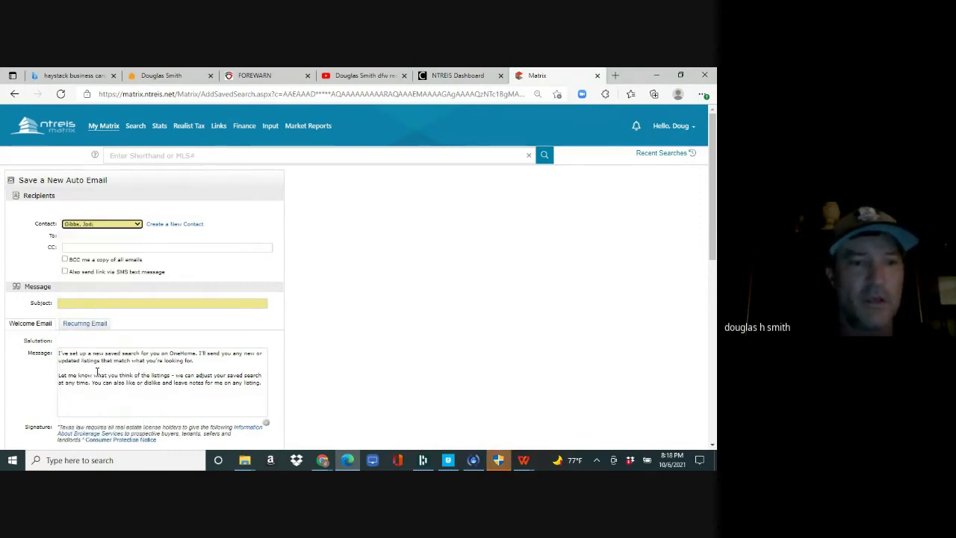
- Give the auto email subject 'lease homes', schedule it ASAP, and save it
click(103, 303)
text(lea)
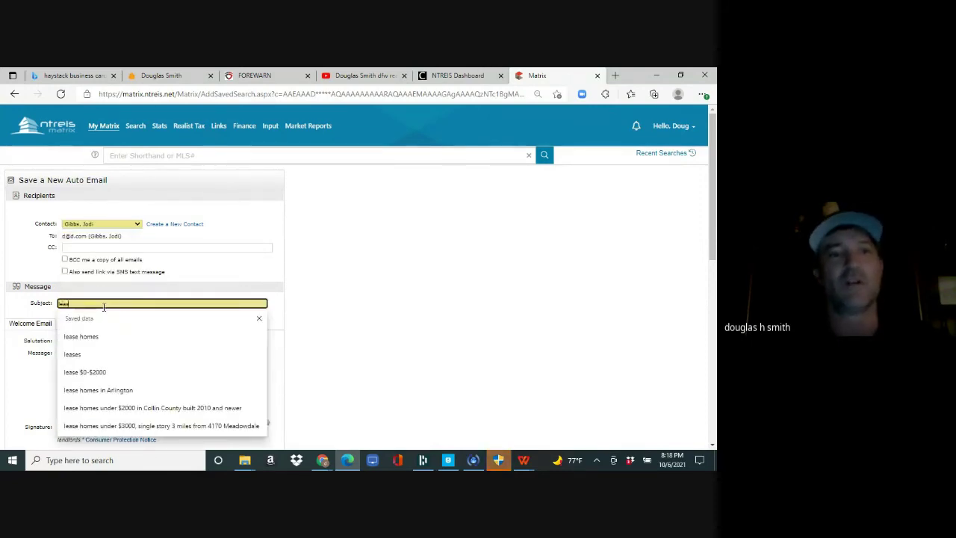
text(se homes)
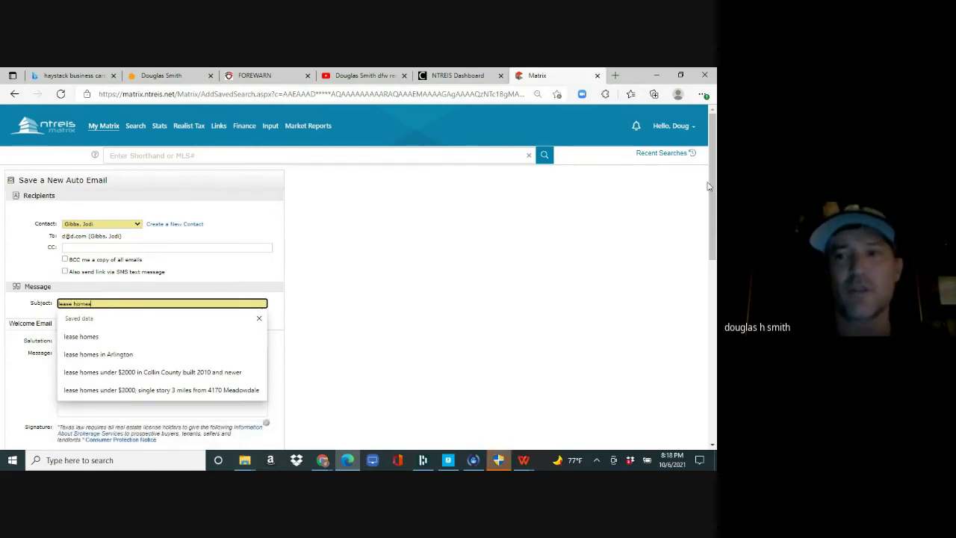
scroll(712, 195, down, 1)
drag(712, 196, 712, 424)
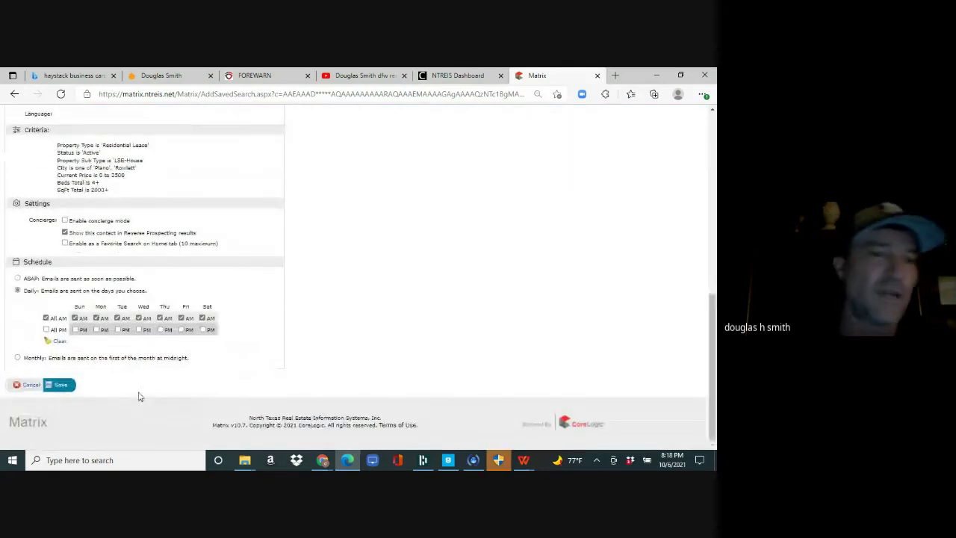
click(17, 278)
click(61, 385)
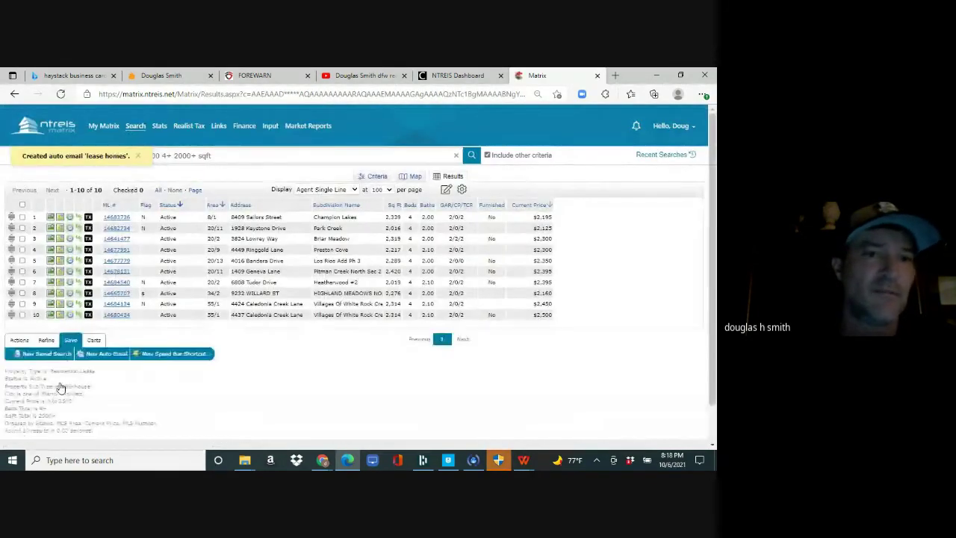
- Open the My Matrix Summary page and go to its Settings section
mouse_move(136, 132)
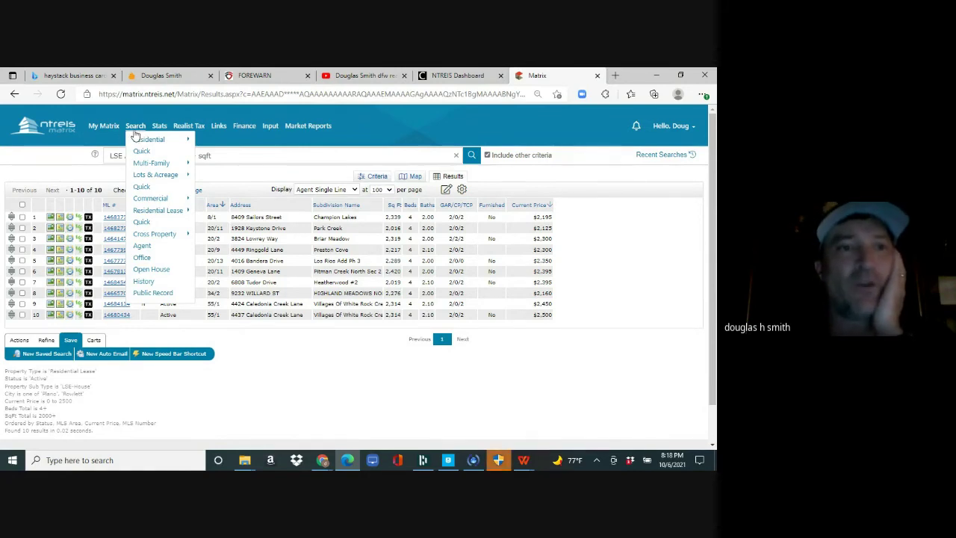
mouse_move(99, 132)
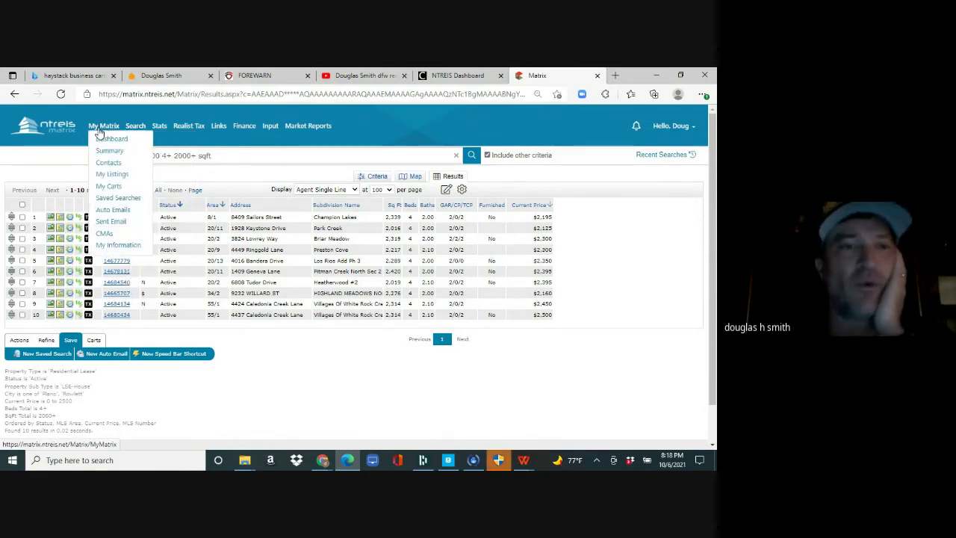
click(104, 128)
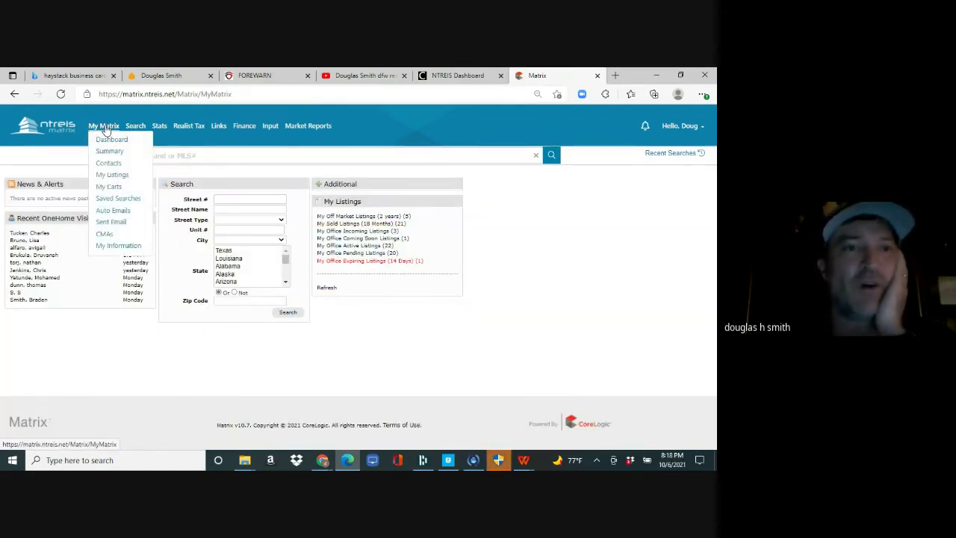
click(110, 152)
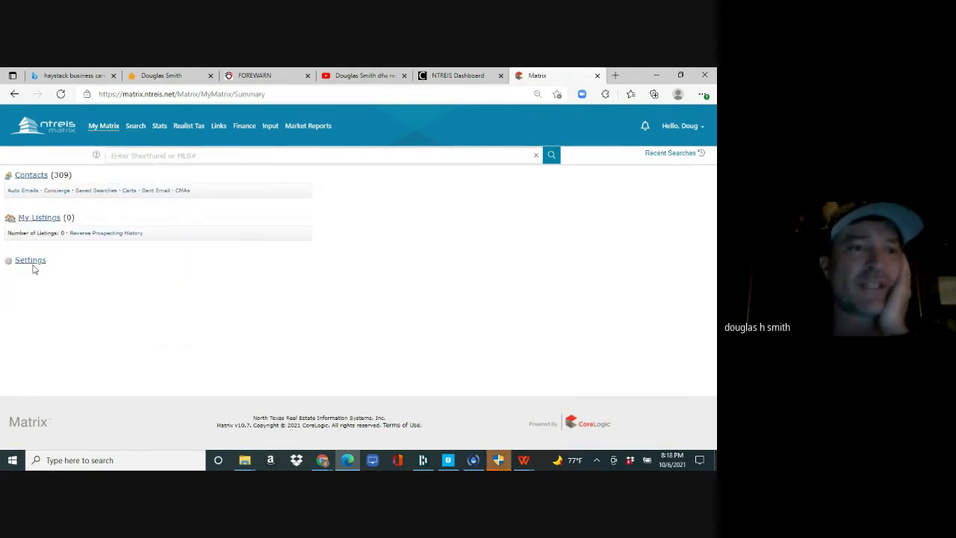
click(32, 264)
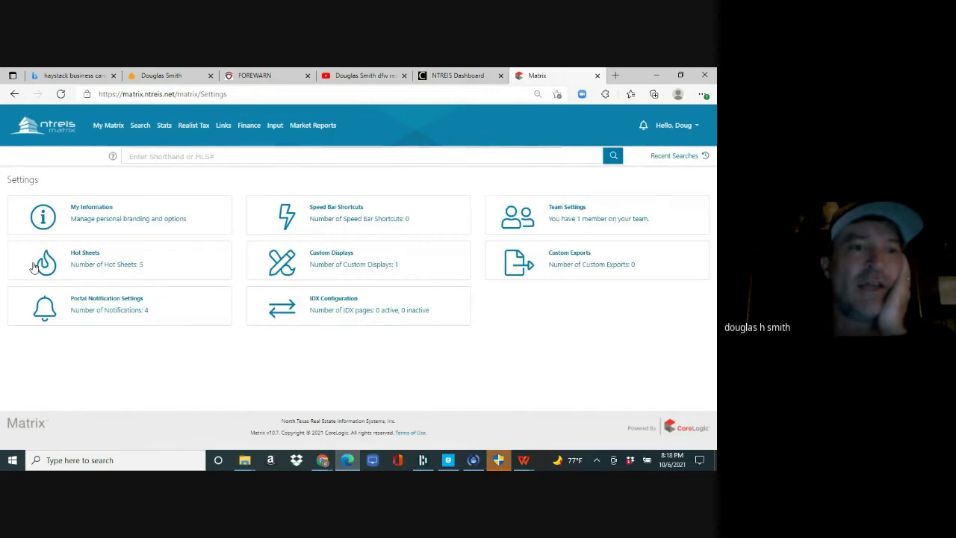
- Save the Portal Notification Settings with text alerts for portal visits, favorites and first visits
click(93, 301)
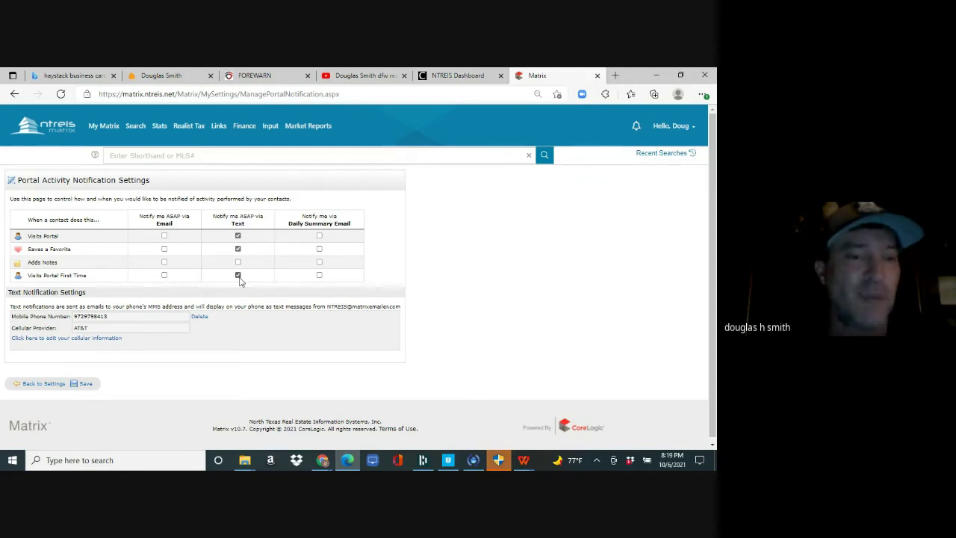
click(86, 385)
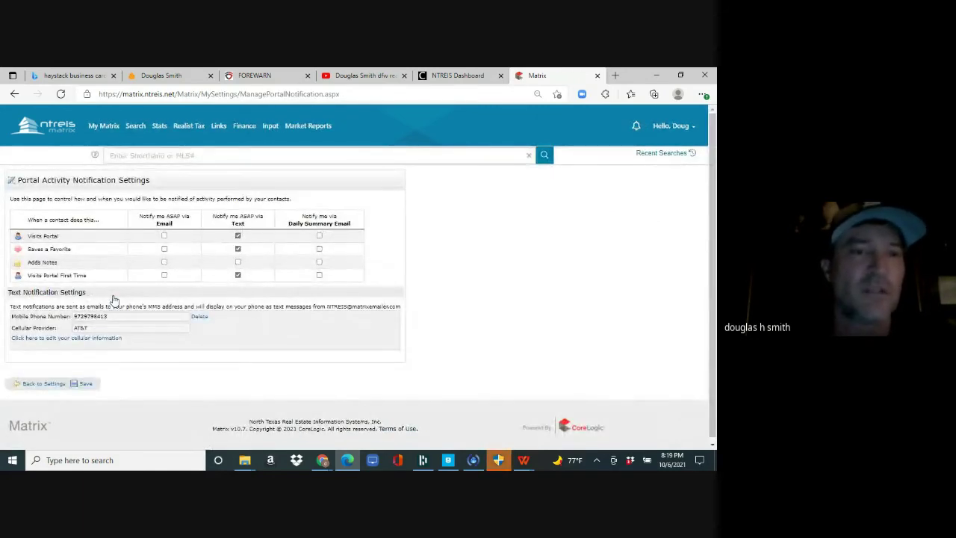
mouse_move(108, 131)
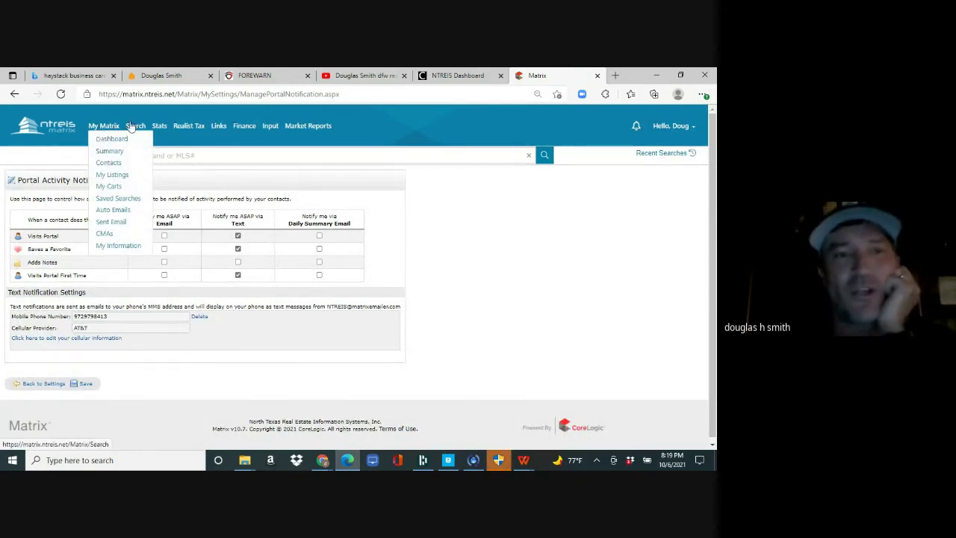
- Search agents by the agent's first name only, view the single result, then return to the Agent search form
mouse_move(135, 126)
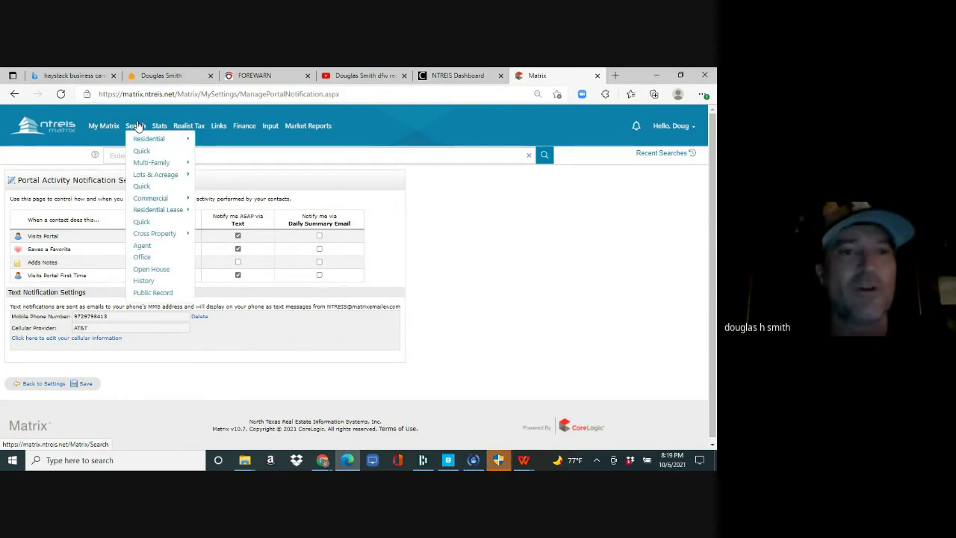
click(142, 248)
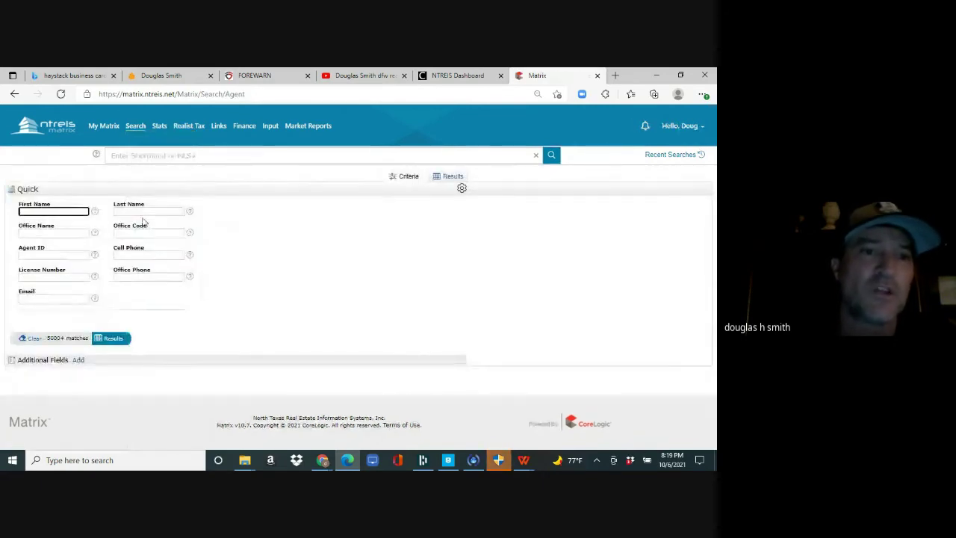
click(139, 211)
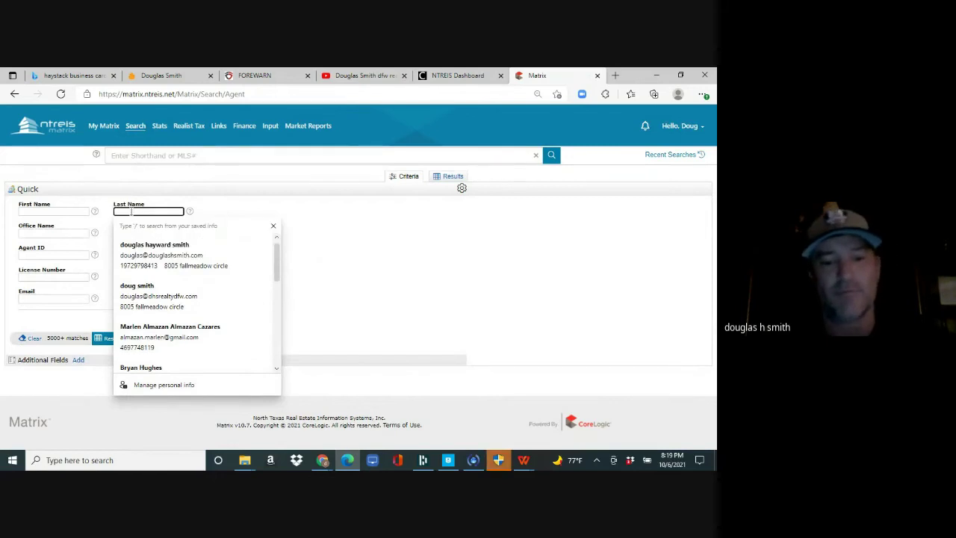
text(Tamer)
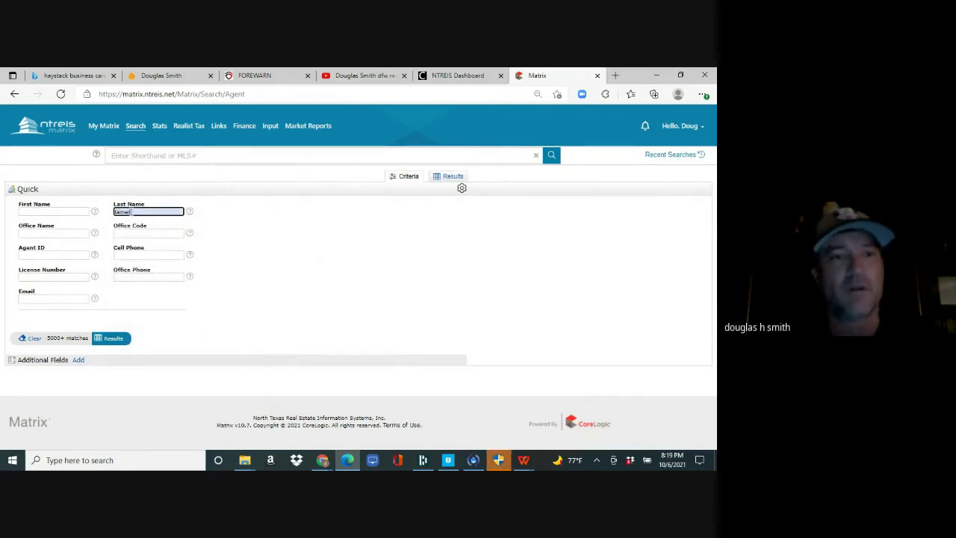
click(81, 212)
text(tamar)
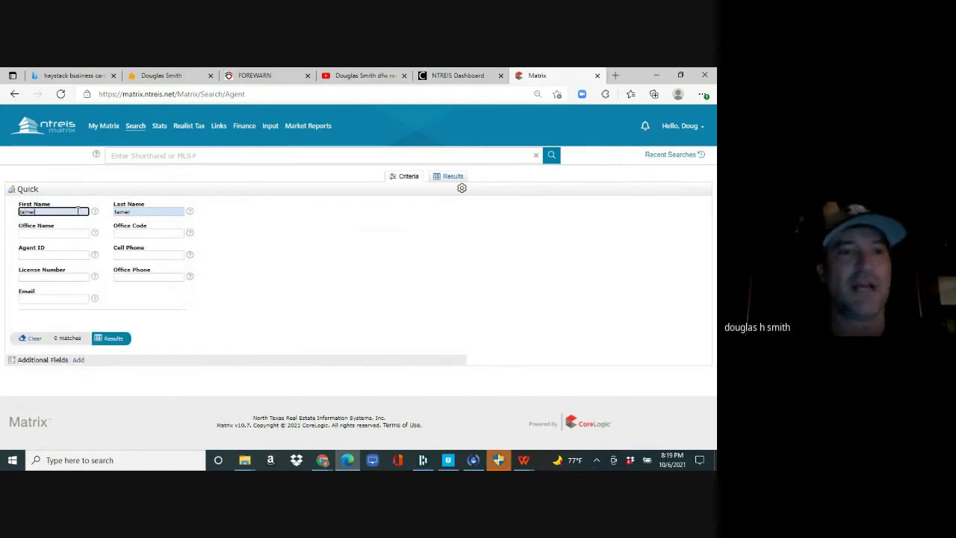
click(141, 213)
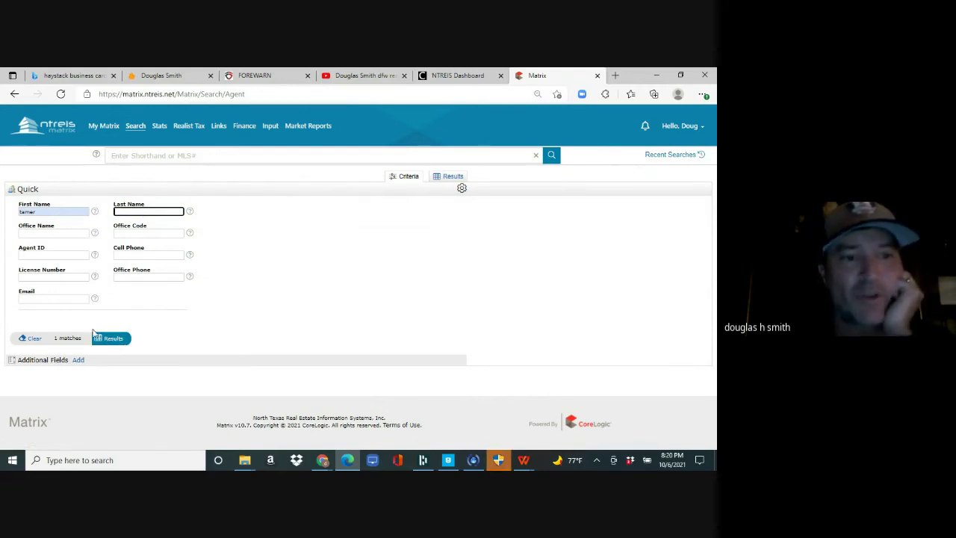
click(112, 342)
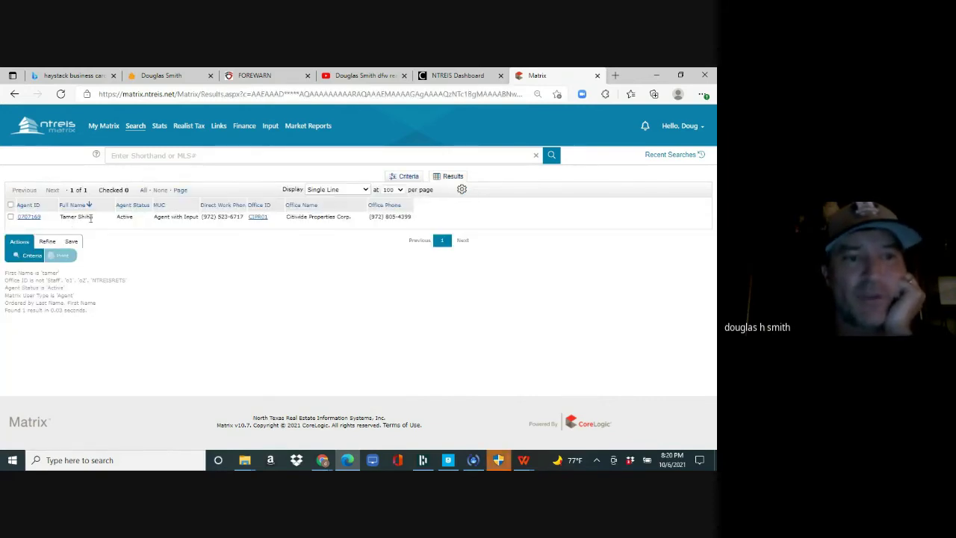
click(15, 95)
mouse_move(137, 131)
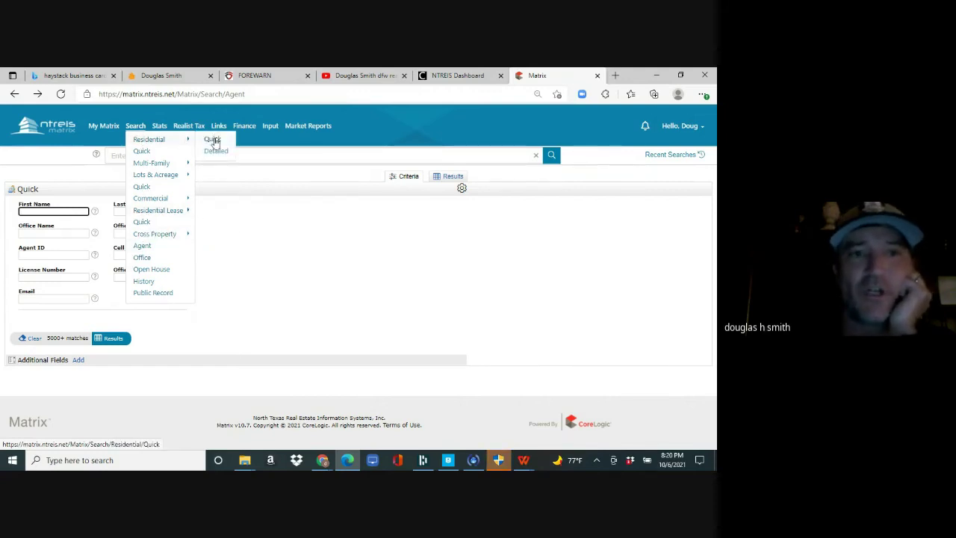
- Open the quick multi-family search and select the duplex sub property types
mouse_move(175, 211)
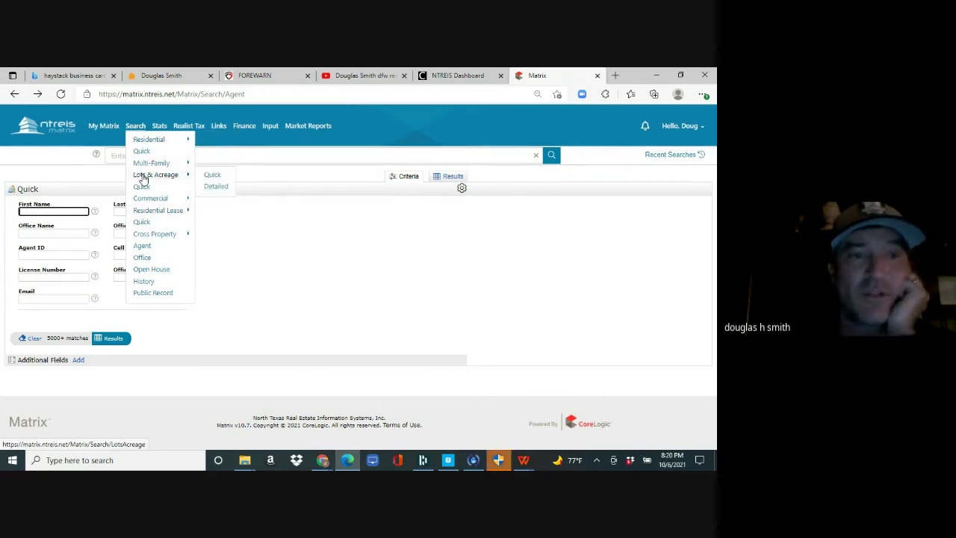
mouse_move(143, 168)
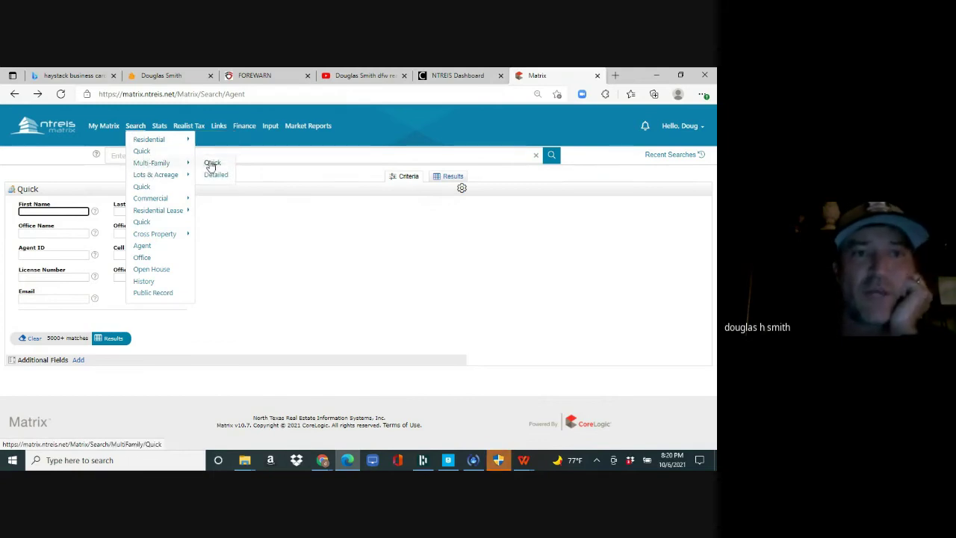
click(211, 164)
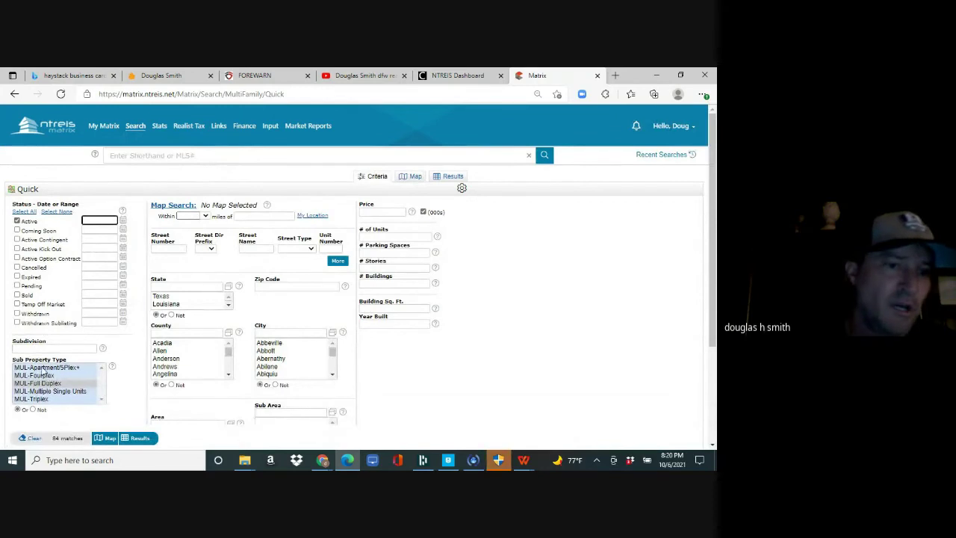
shift+click(47, 390)
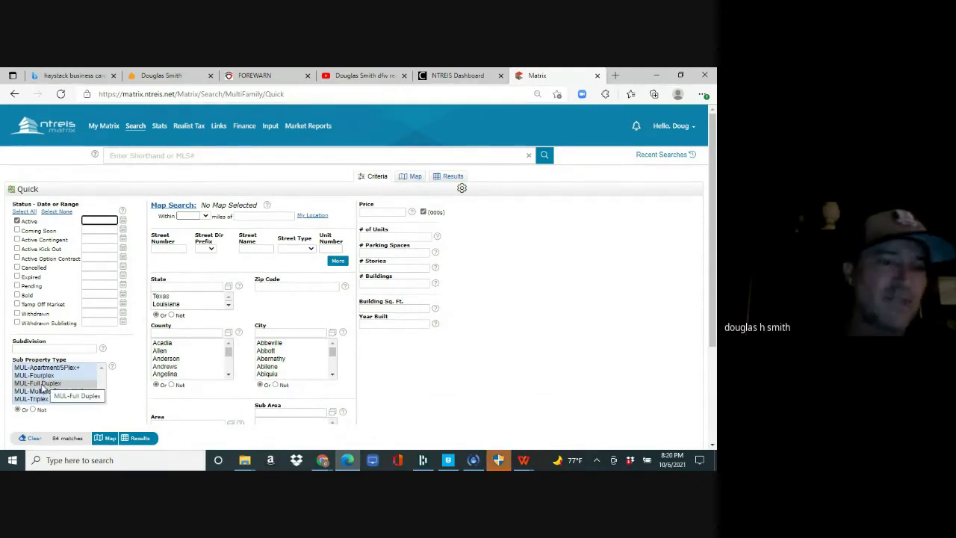
- Limit the search to $0–500K in Frisco, McKinney, Allen and Plano, then view its 2 results and the saving options
click(383, 212)
text(0-500)
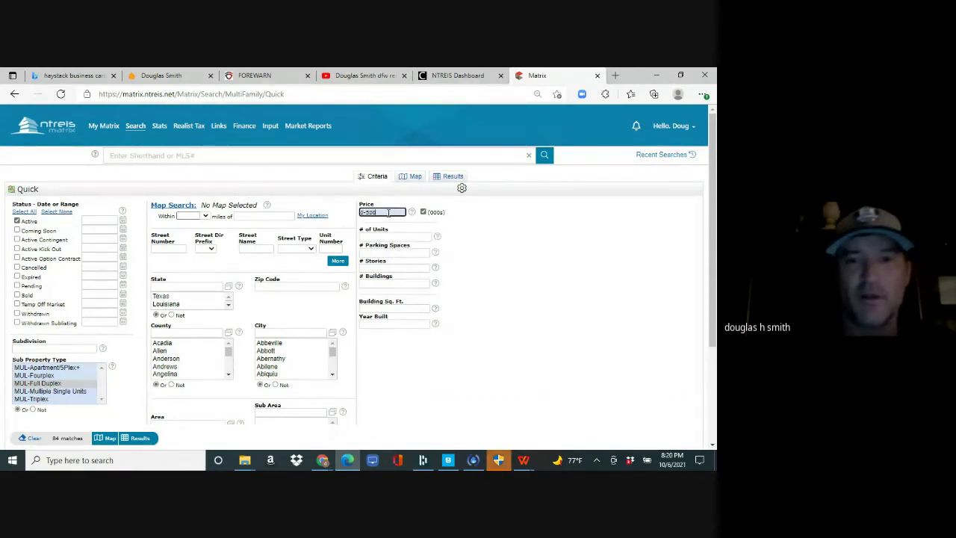
click(294, 333)
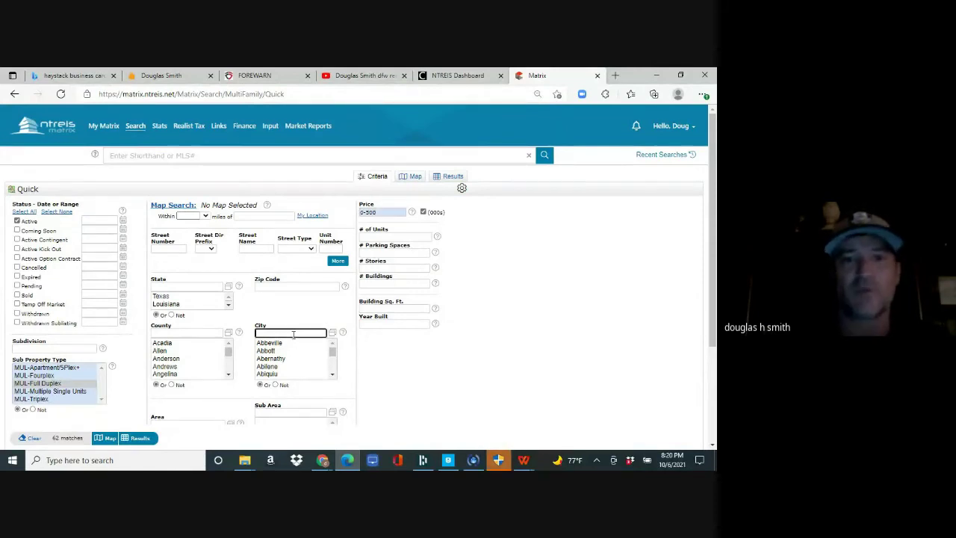
text(frisco,mckin)
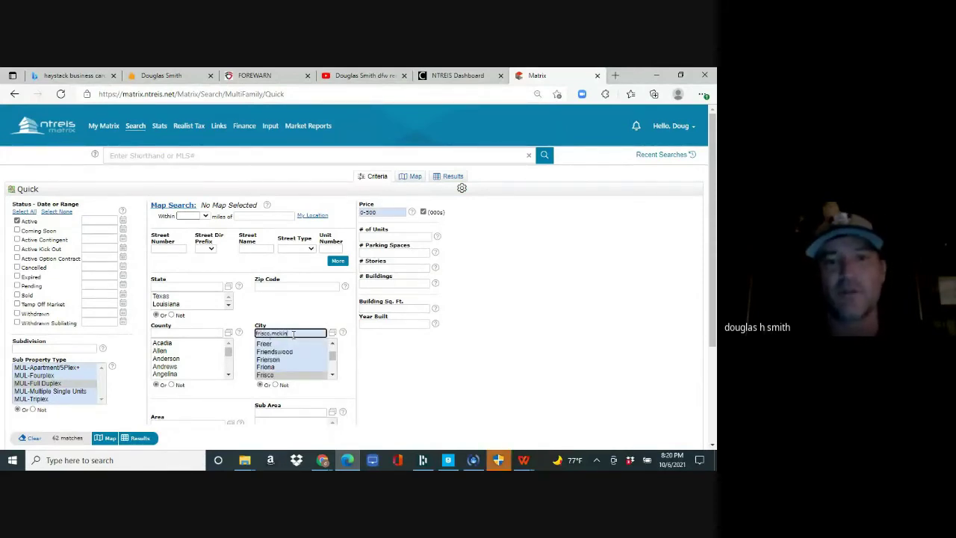
text(ney,allen,)
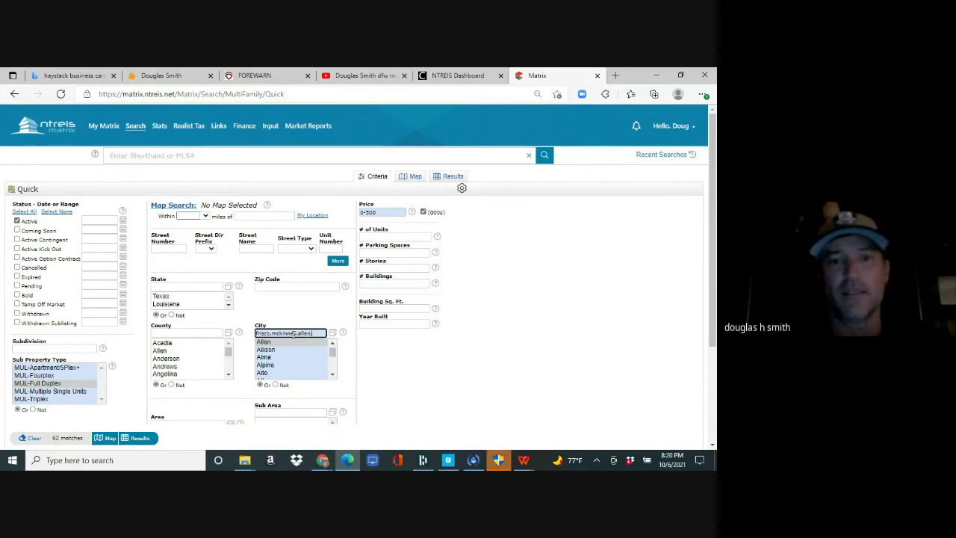
text(plano)
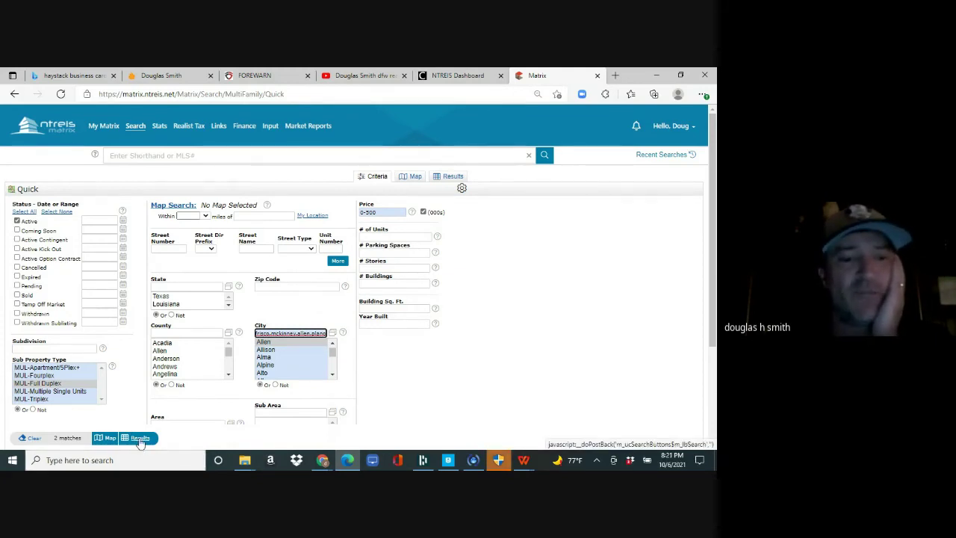
click(139, 441)
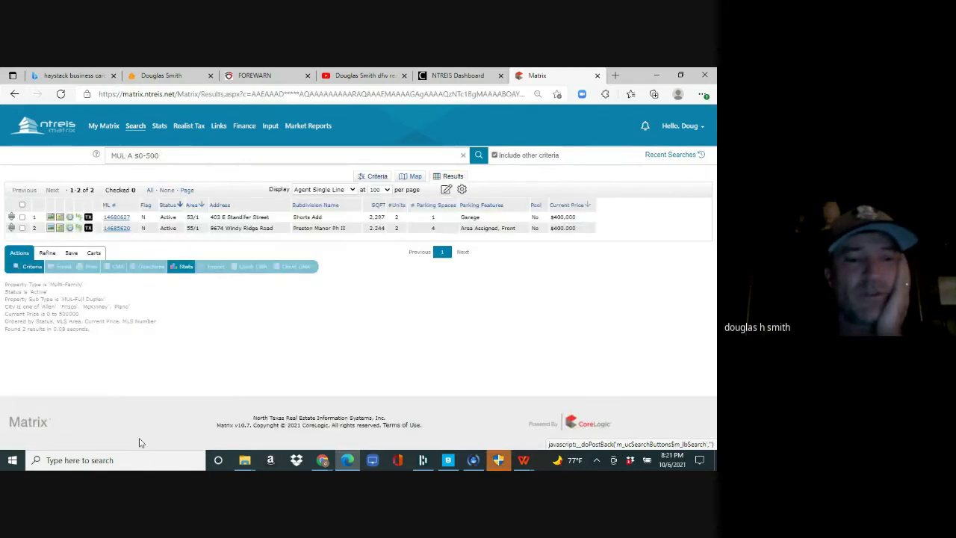
click(71, 254)
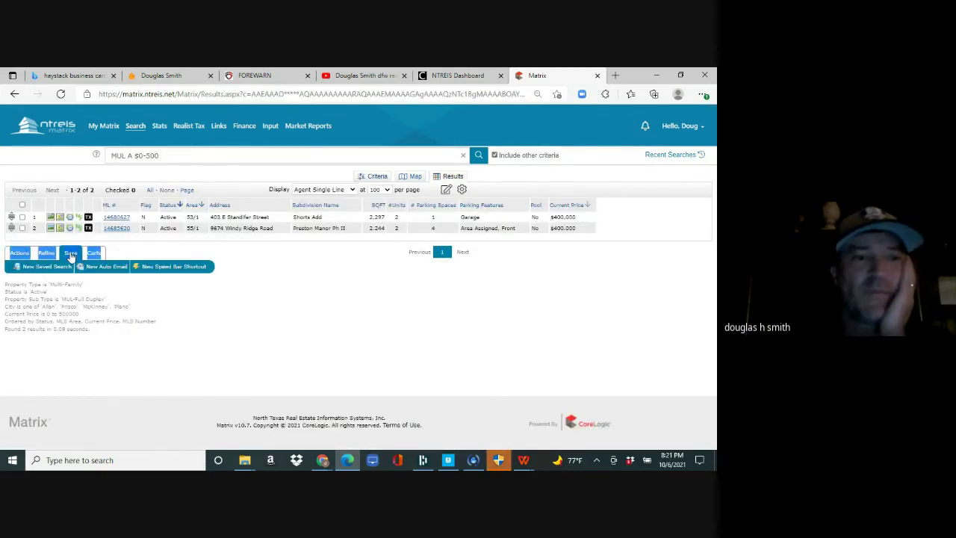
- Start a New Auto Email for the duplex search and scroll down to its Criteria and Schedule
click(97, 266)
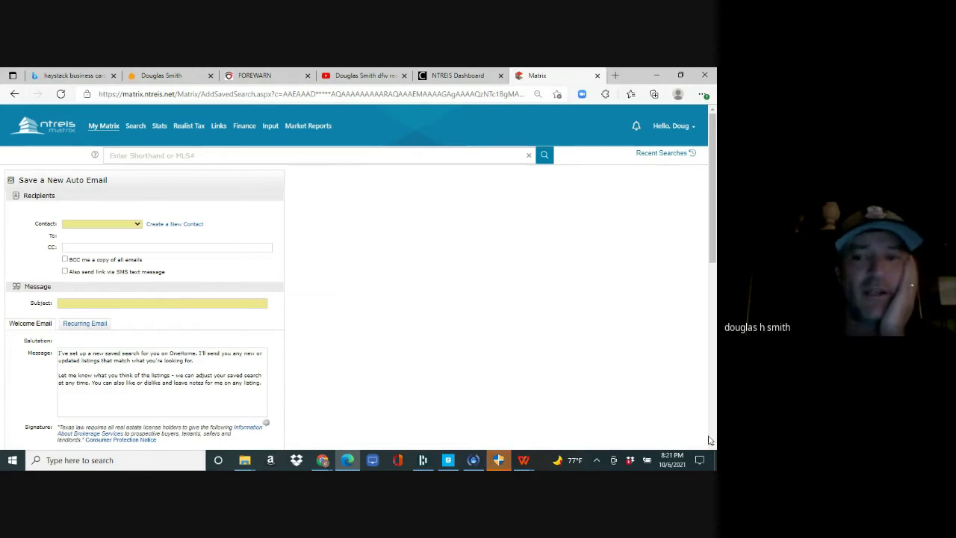
scroll(212, 329, down, 10)
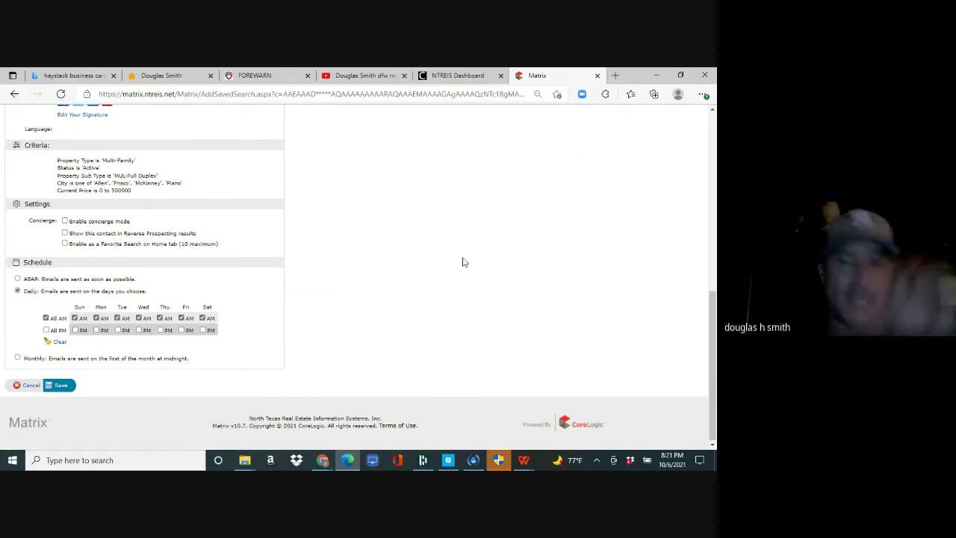
drag(712, 302, 712, 127)
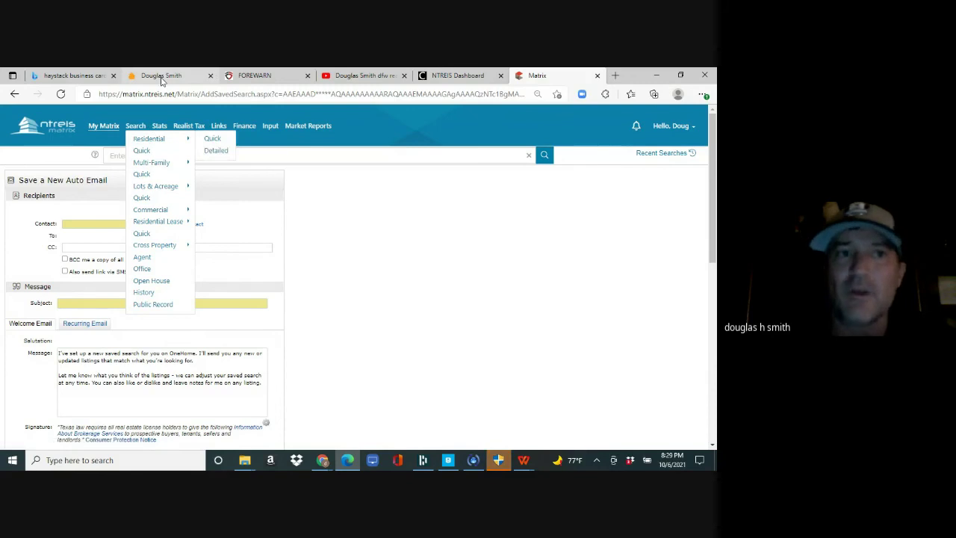
- Show the Haystack digital business card, the realtor's YouTube channel, and the FOREWARN page
click(159, 75)
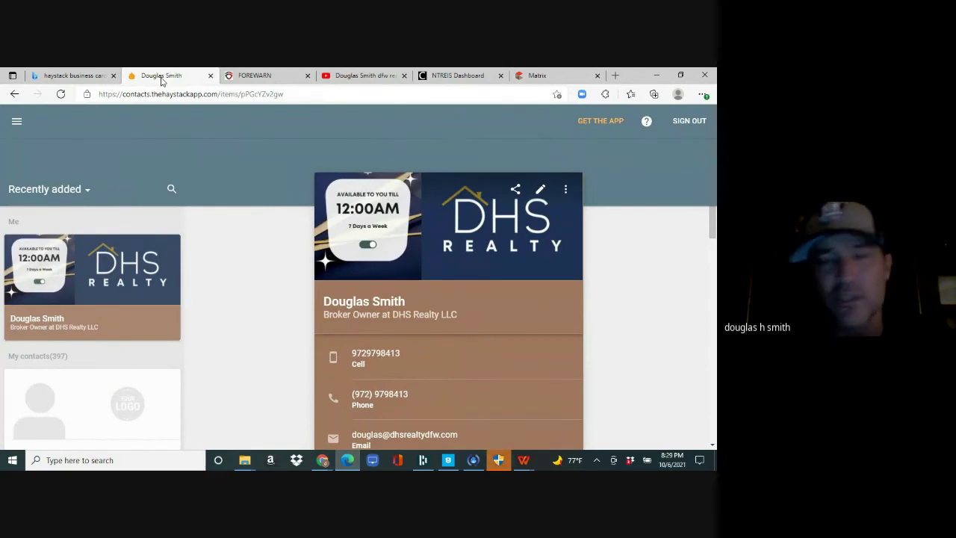
click(349, 77)
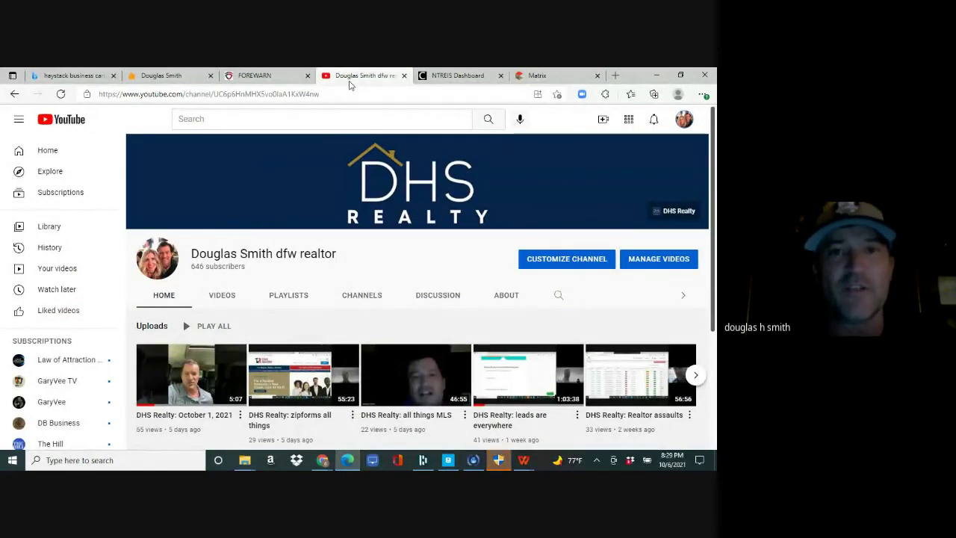
click(280, 85)
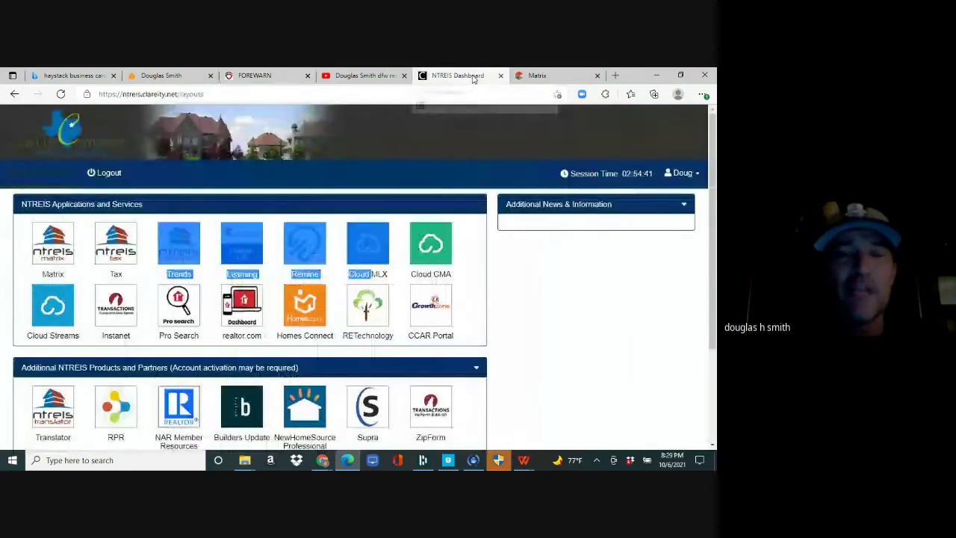
- Return to the NTREIS dashboard and launch Matrix in a new tab
click(470, 76)
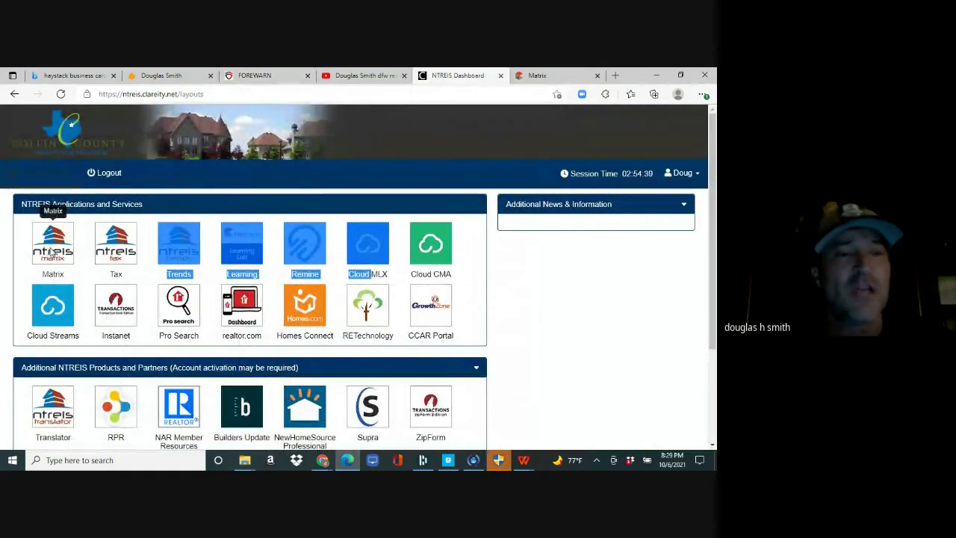
click(50, 253)
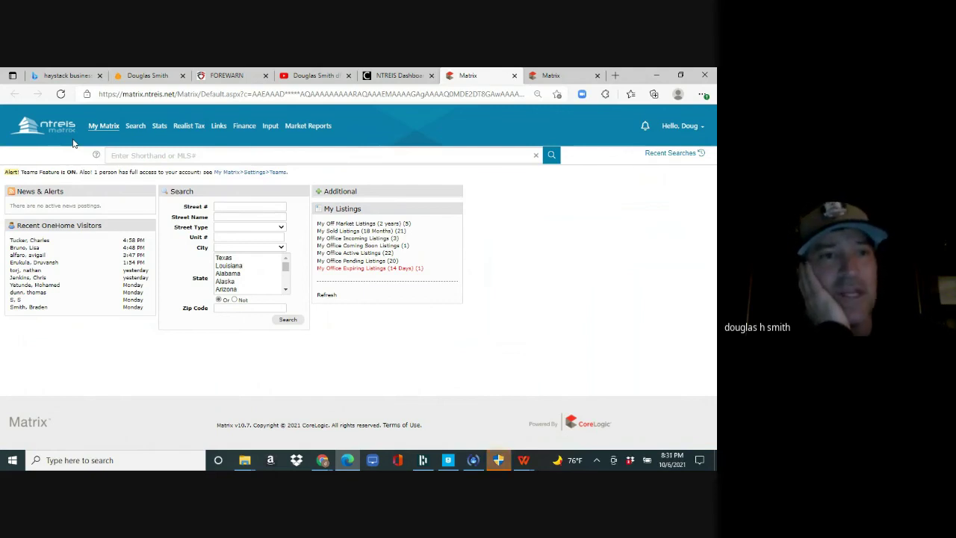
click(198, 96)
text(mat)
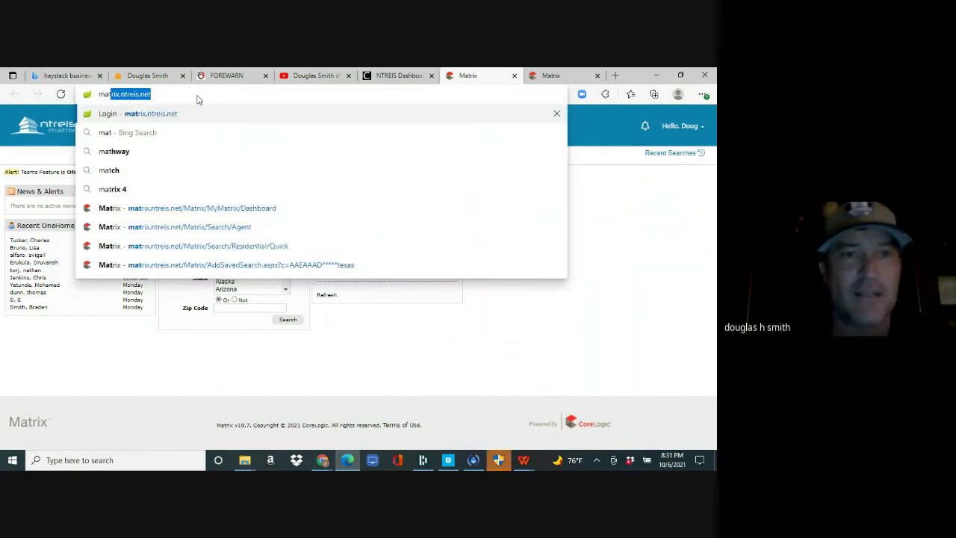
click(202, 95)
key(Return)
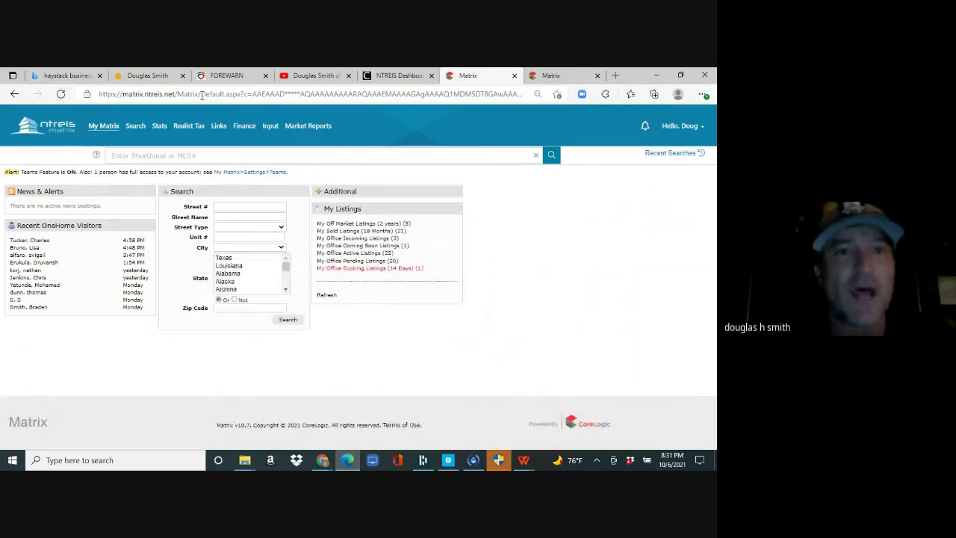
mouse_move(136, 128)
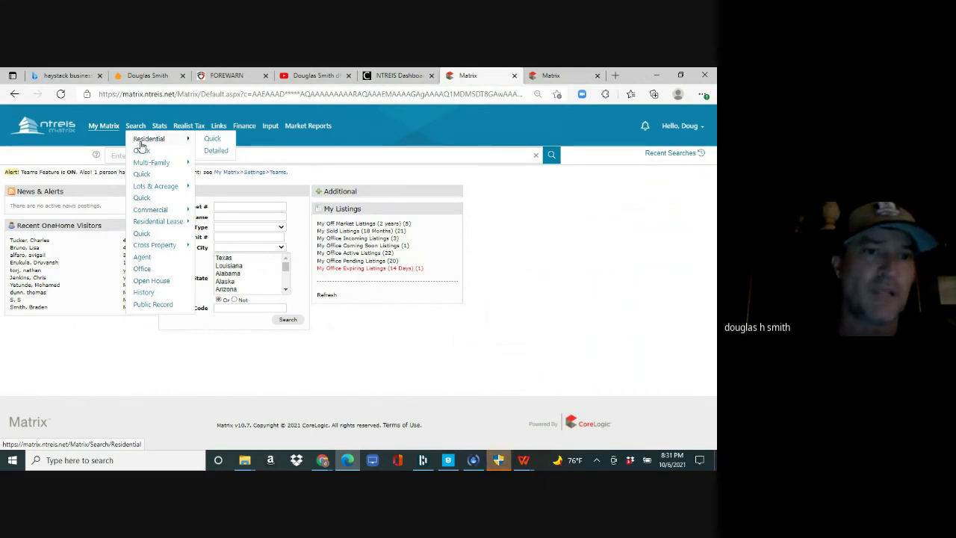
mouse_move(150, 166)
mouse_move(148, 188)
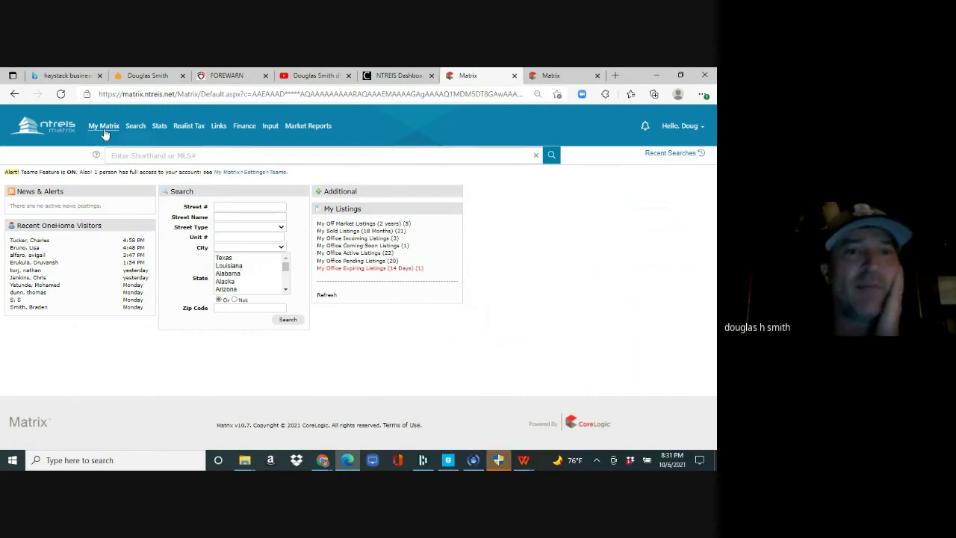
- Begin adding a new listing under Input and choose the Residential form
click(270, 128)
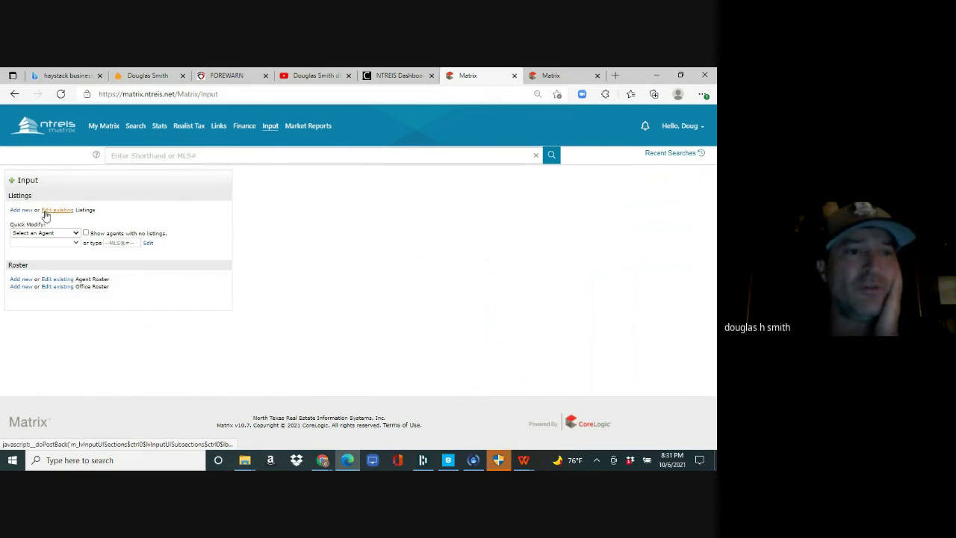
click(21, 211)
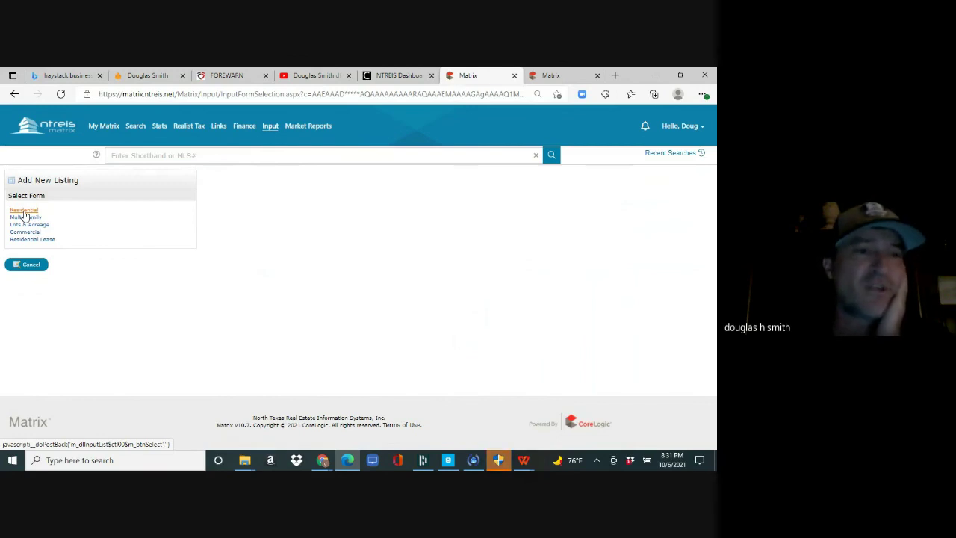
click(24, 212)
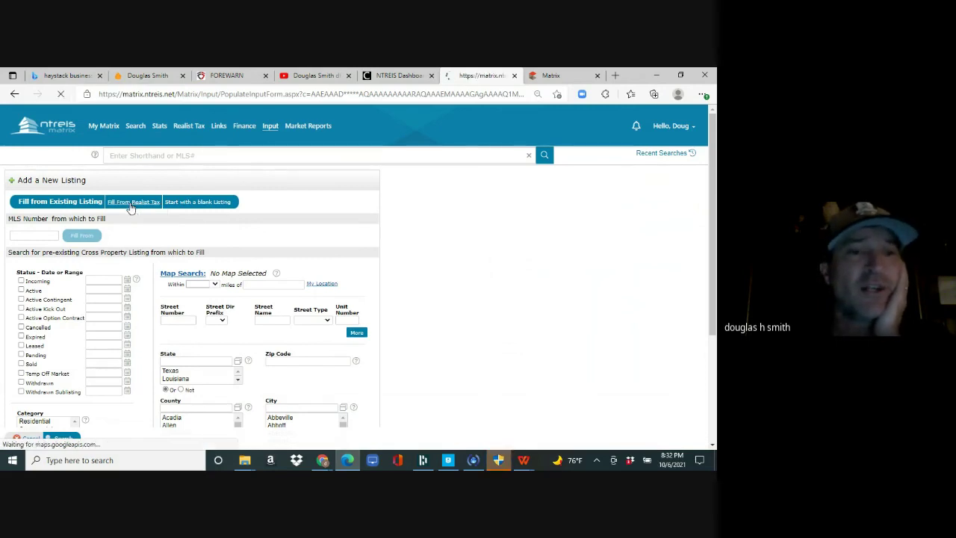
- Choose to pre-fill from Realist tax records and select the county for the tax search
click(130, 207)
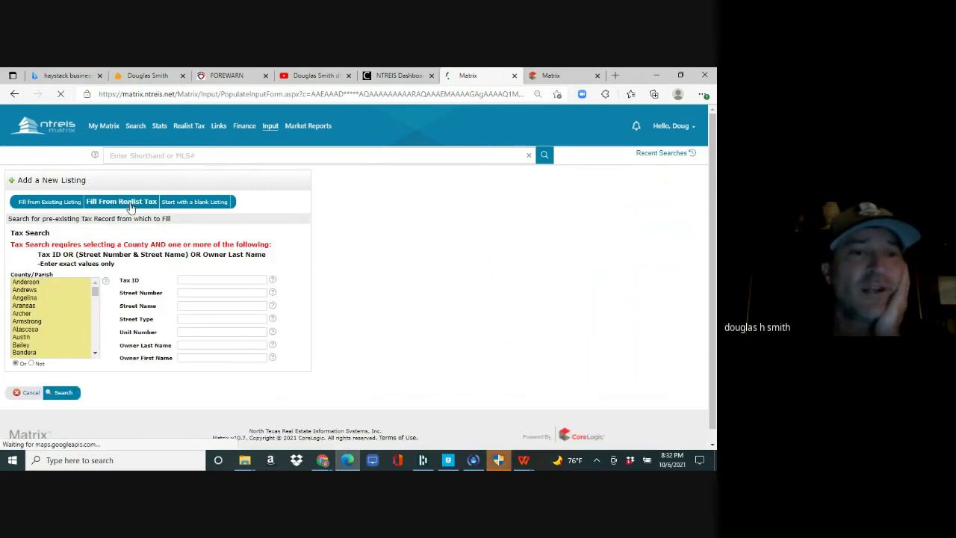
click(37, 322)
scroll(40, 326, down, 20)
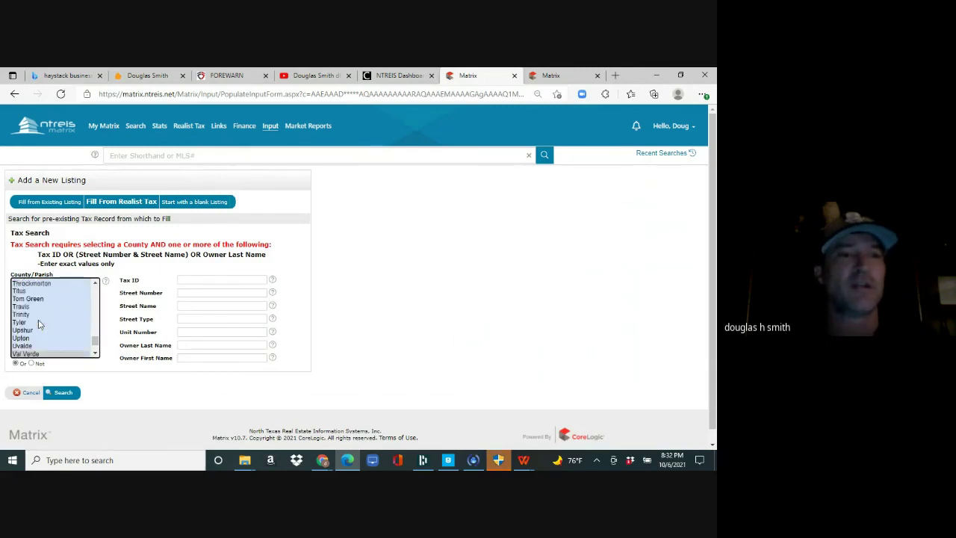
click(34, 323)
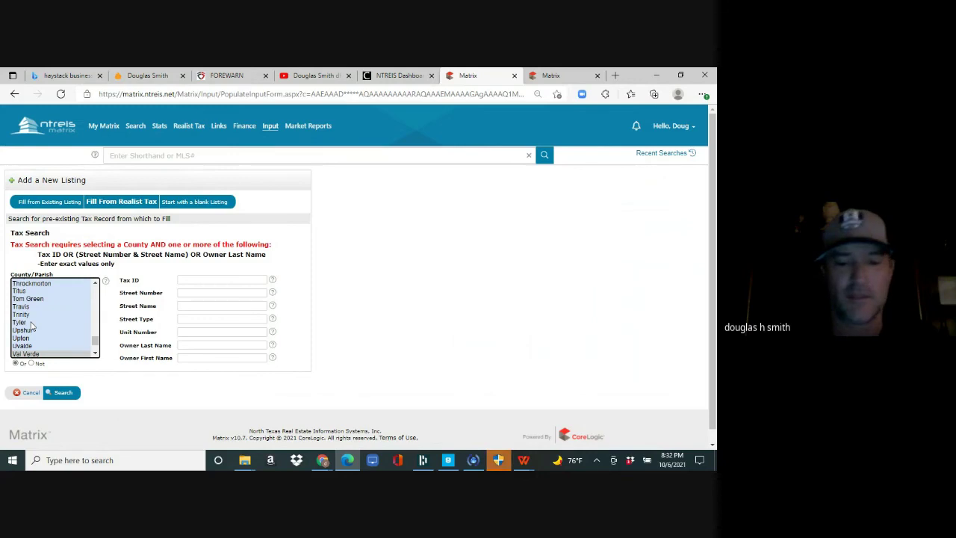
click(22, 327)
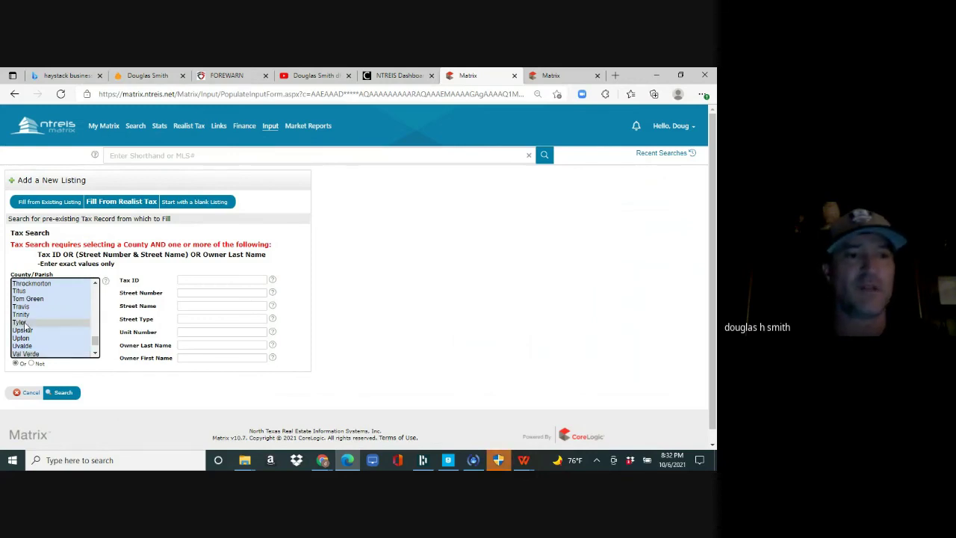
scroll(23, 327, up, 20)
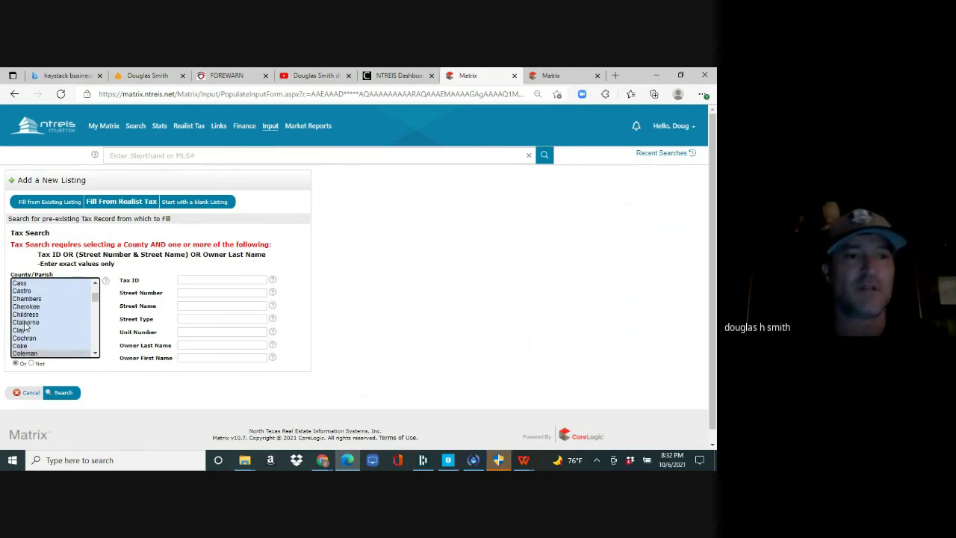
click(183, 292)
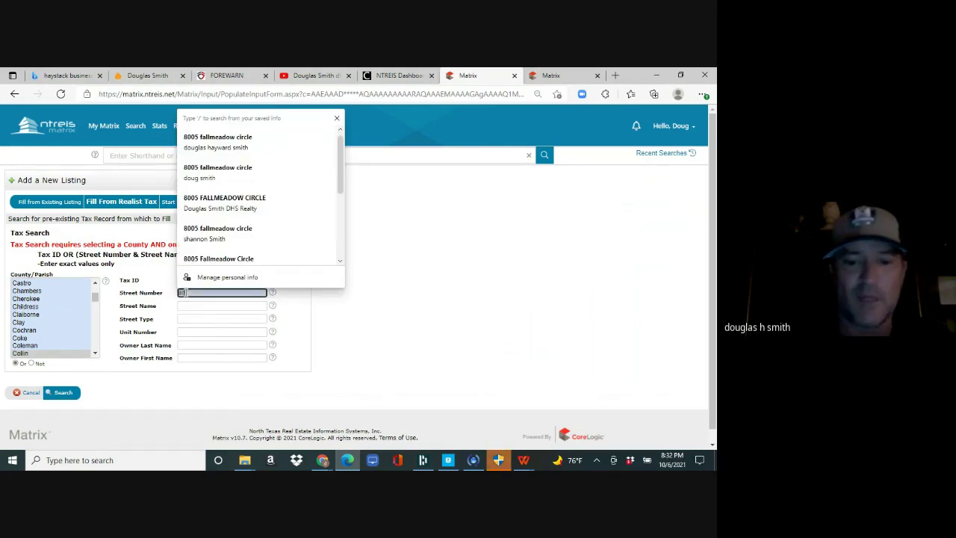
key(Tab)
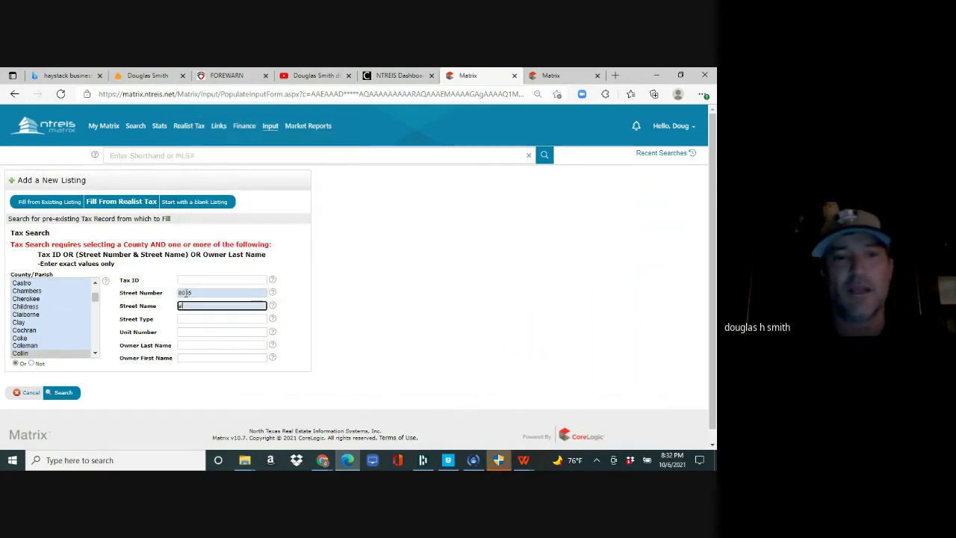
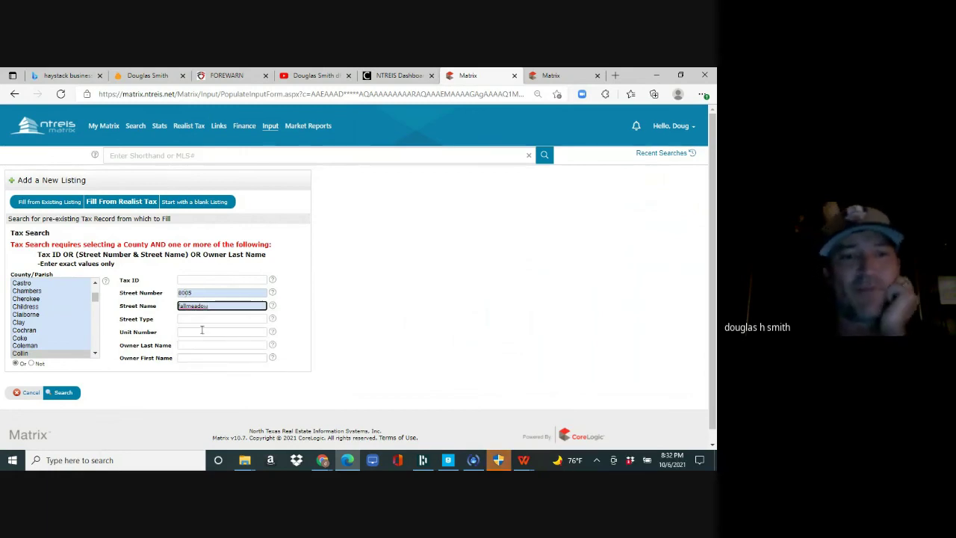
click(64, 394)
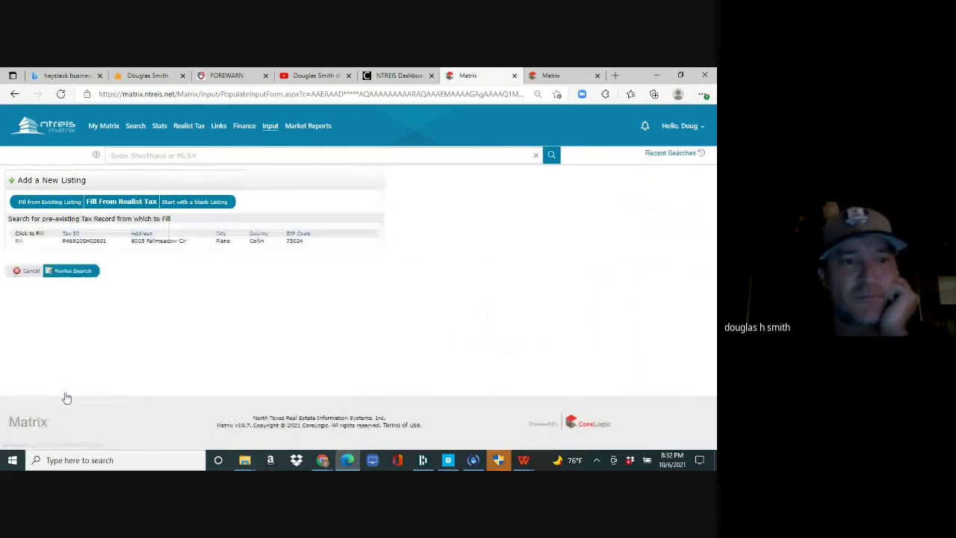
- Fill the new Residential listing from the found tax record and bring up its Status information
click(18, 242)
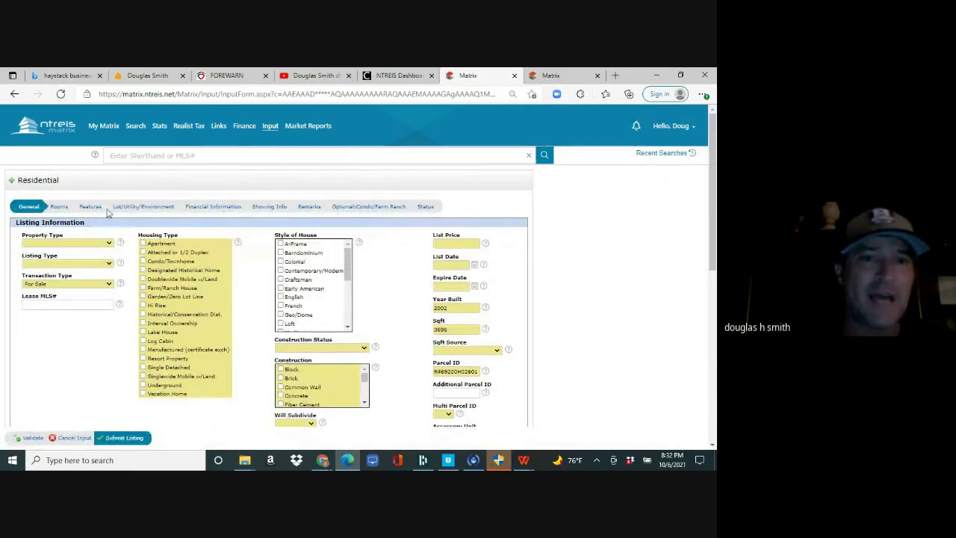
click(30, 207)
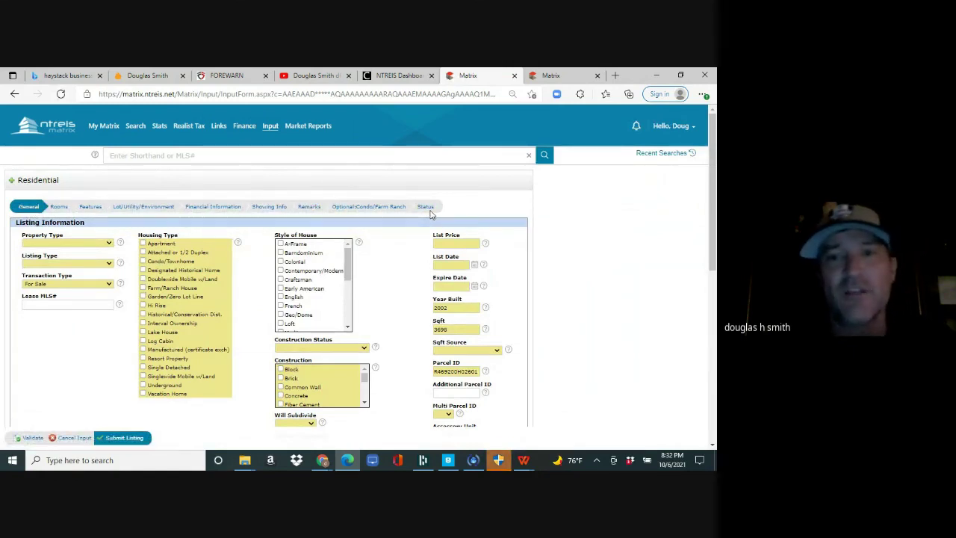
click(428, 208)
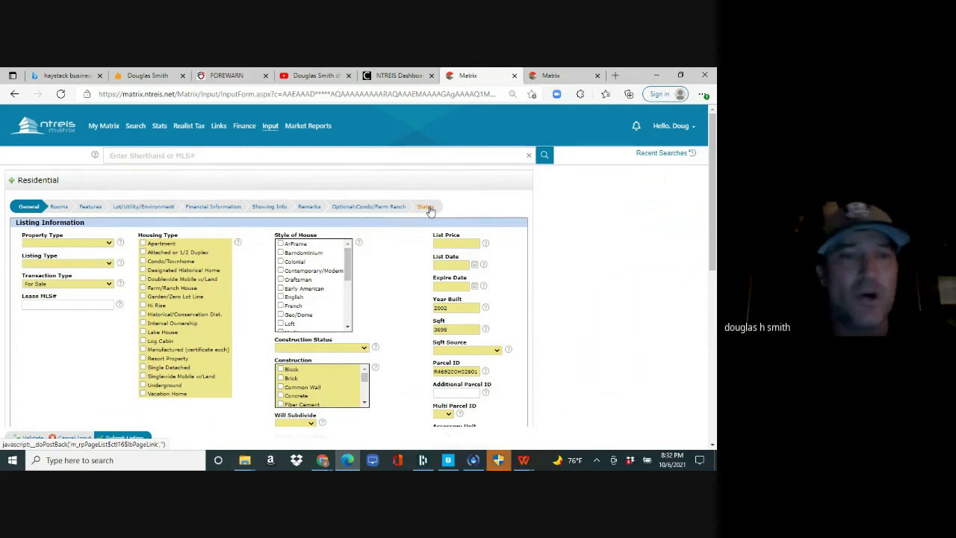
click(30, 207)
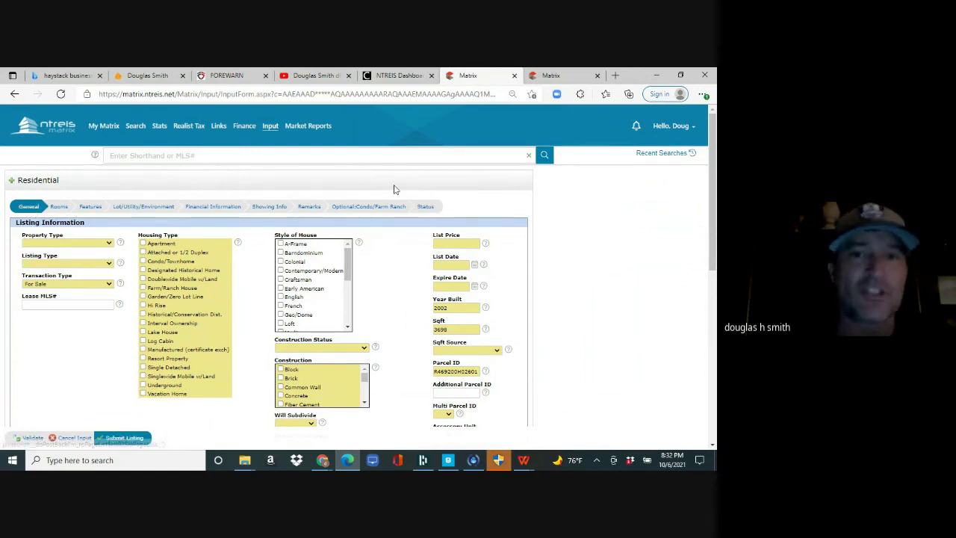
click(427, 208)
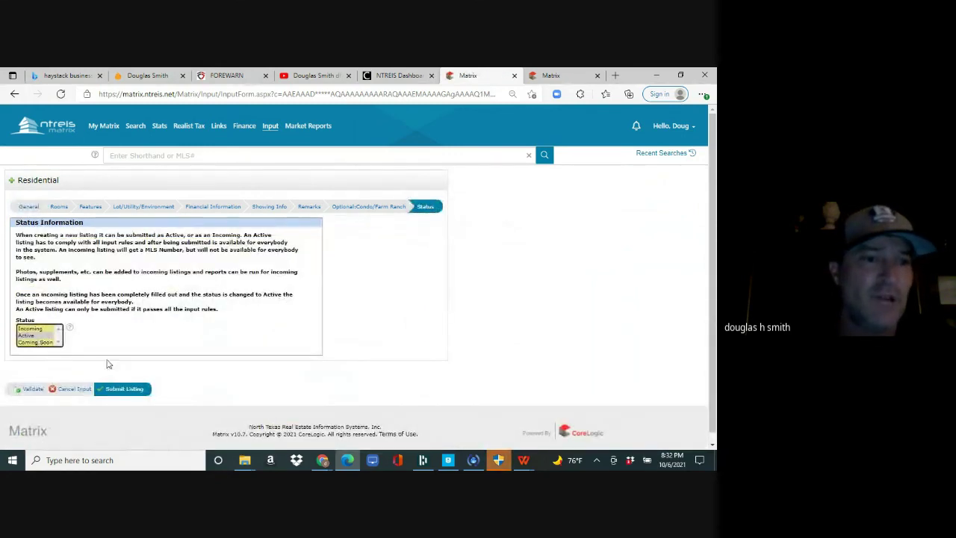
- After a test submit, set RES-Single Family, Exclusive Right to Sell/Lease, Single Detached and Preowned
click(124, 390)
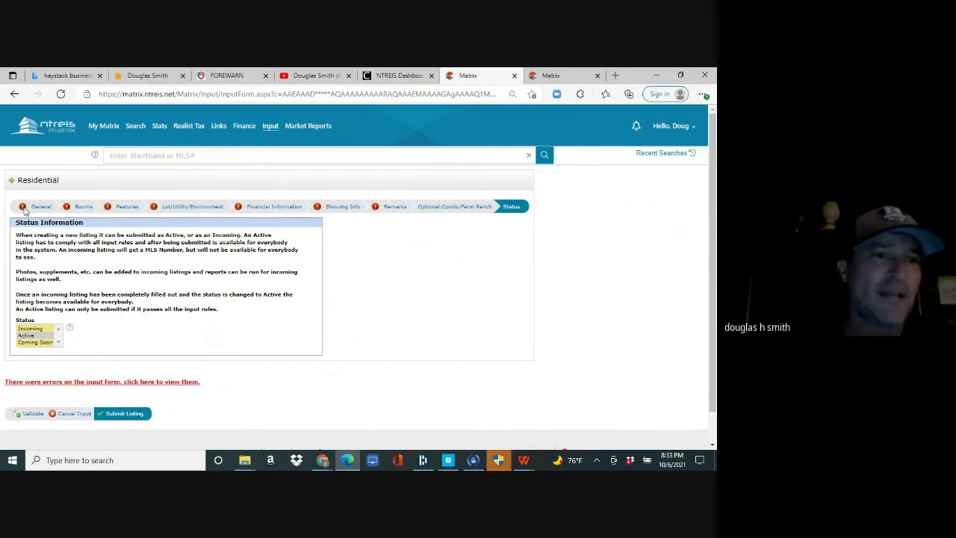
click(38, 208)
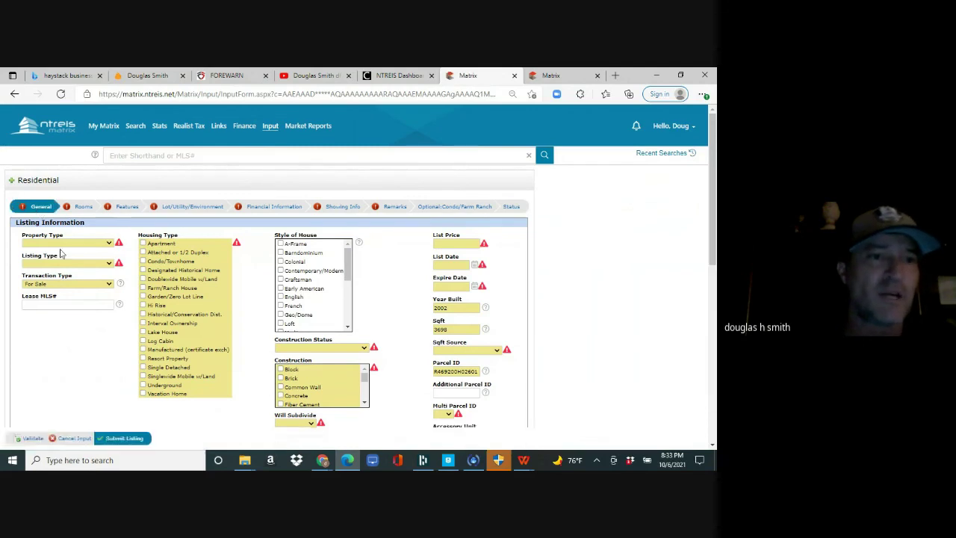
click(59, 246)
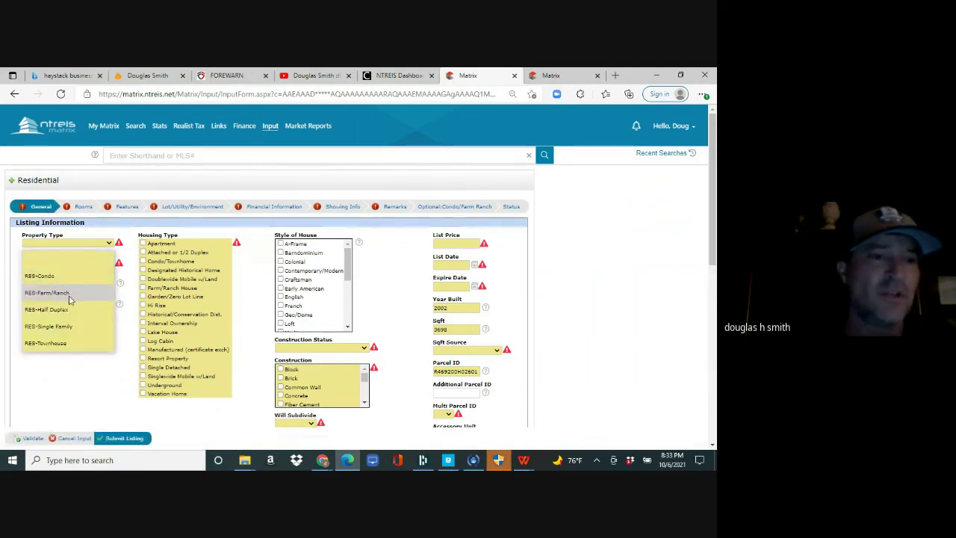
click(75, 327)
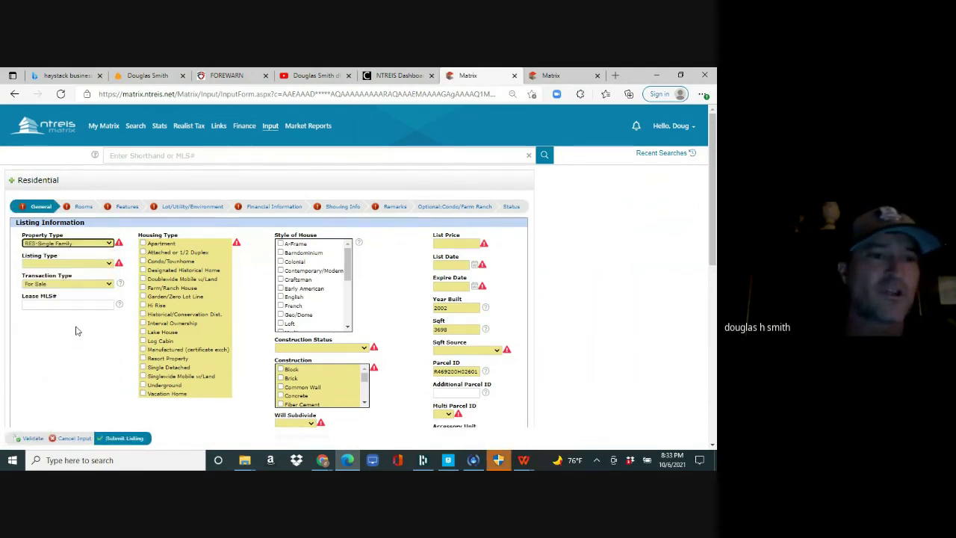
click(67, 263)
click(72, 297)
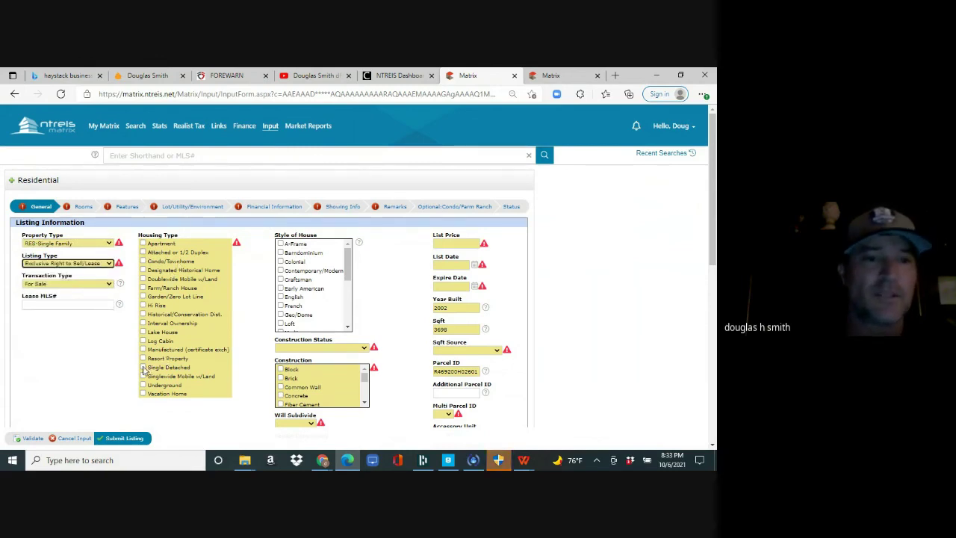
click(143, 367)
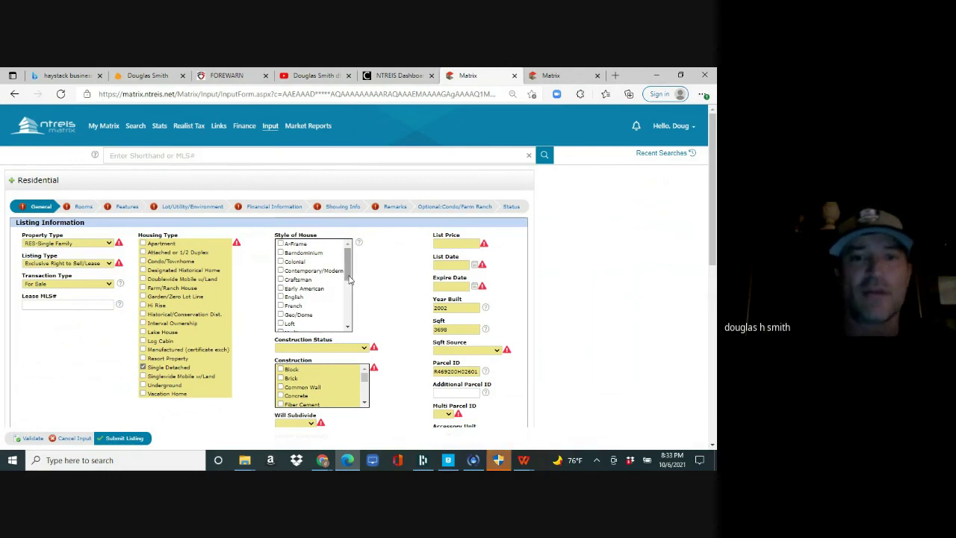
scroll(348, 279, down, 3)
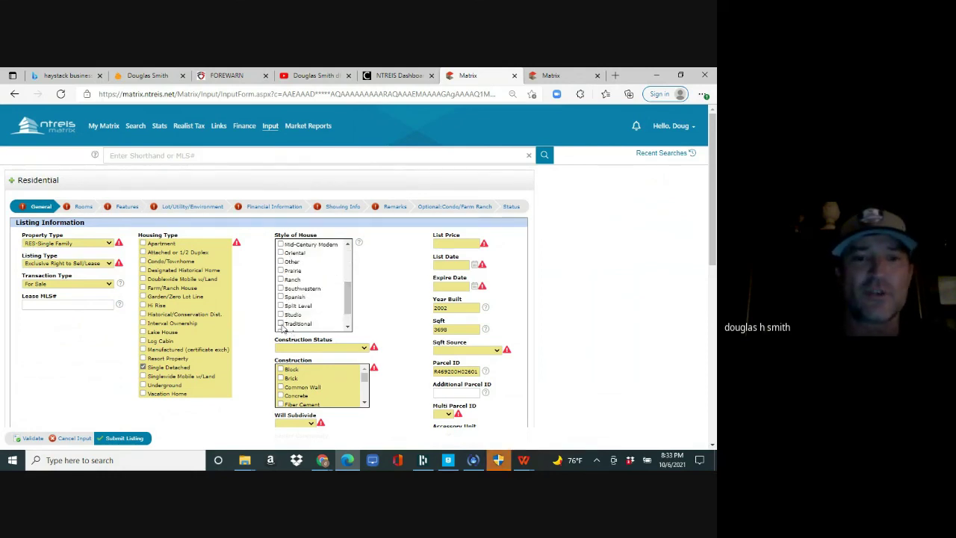
click(296, 348)
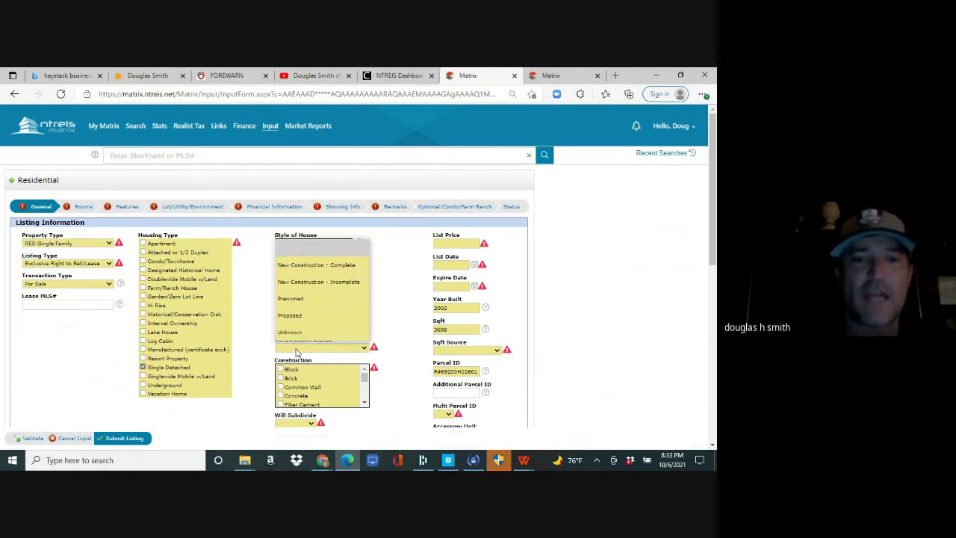
click(300, 299)
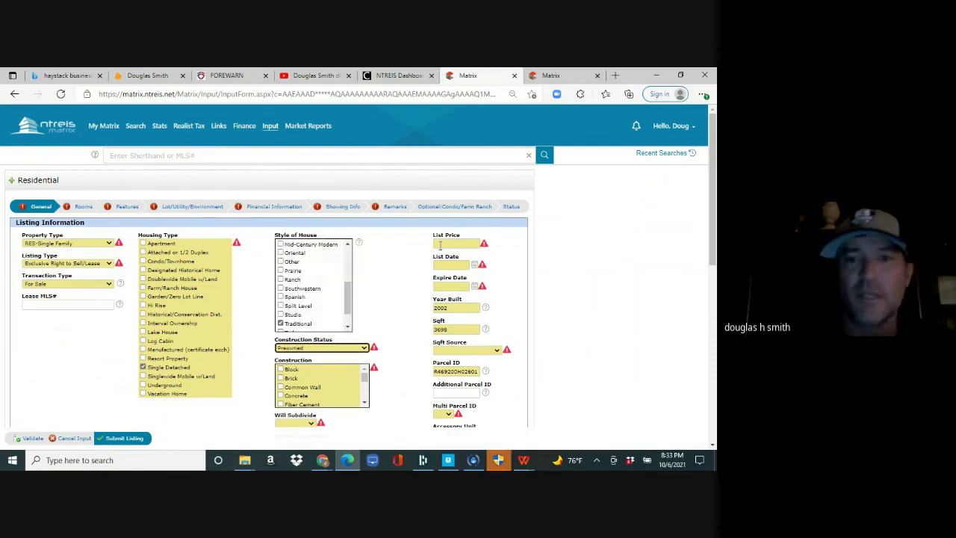
- Enter a 500000 list price and set the list date to October 6
click(448, 245)
text(500000)
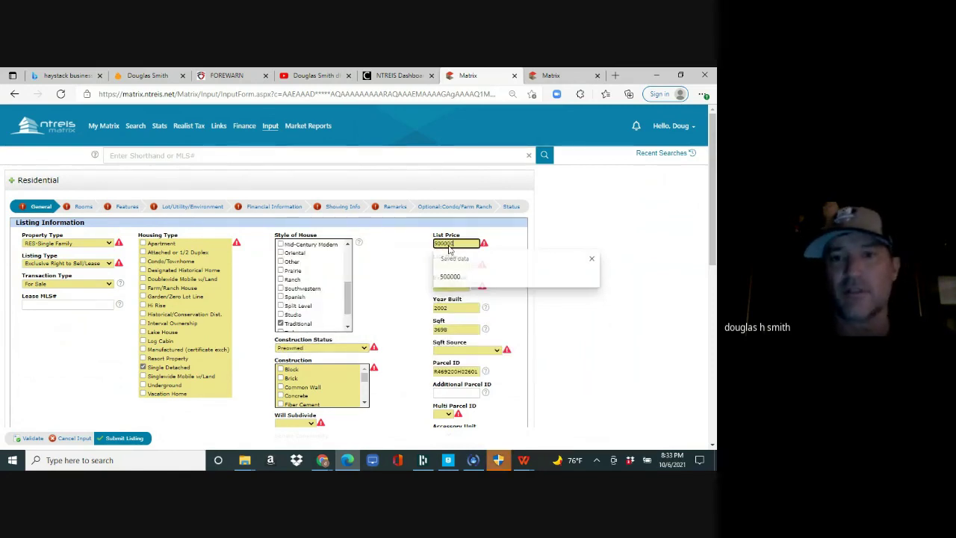
key(Tab)
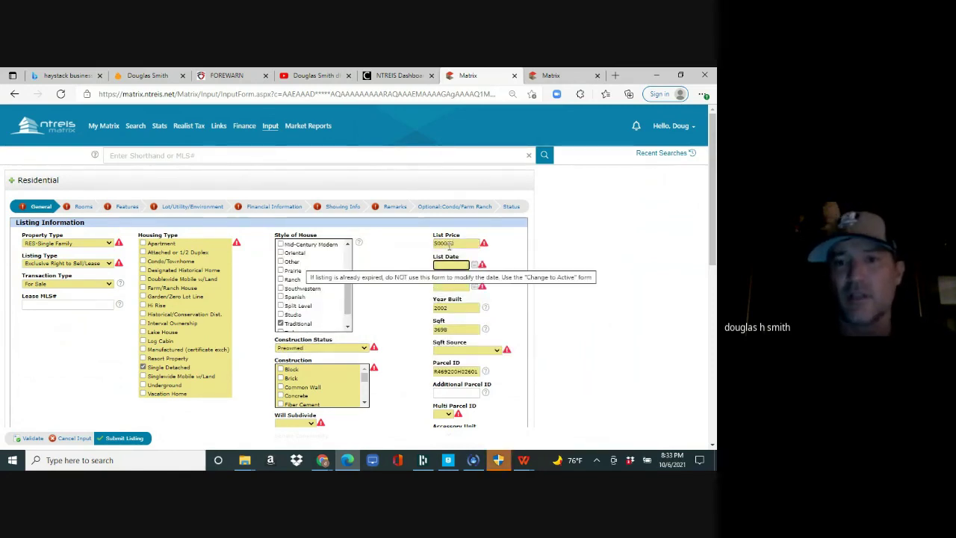
click(474, 266)
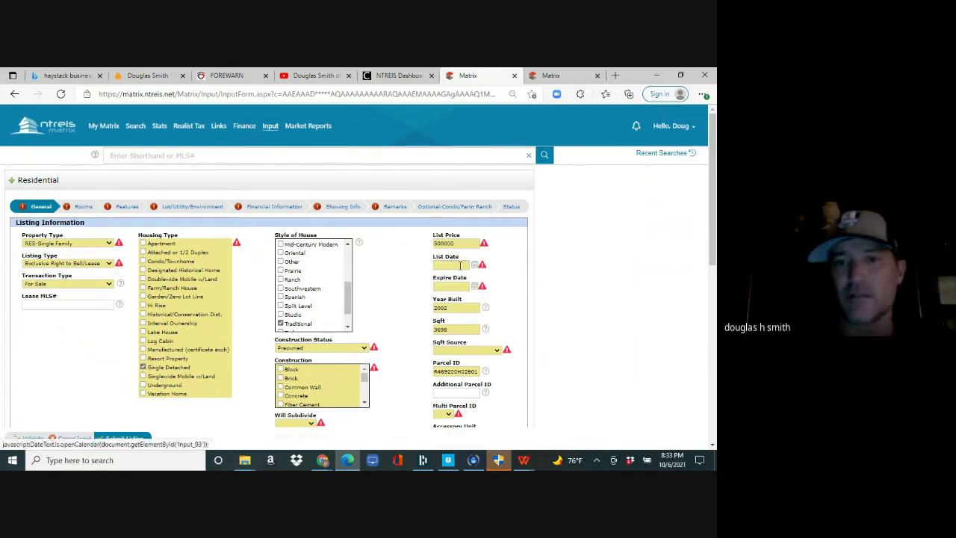
click(474, 267)
click(478, 317)
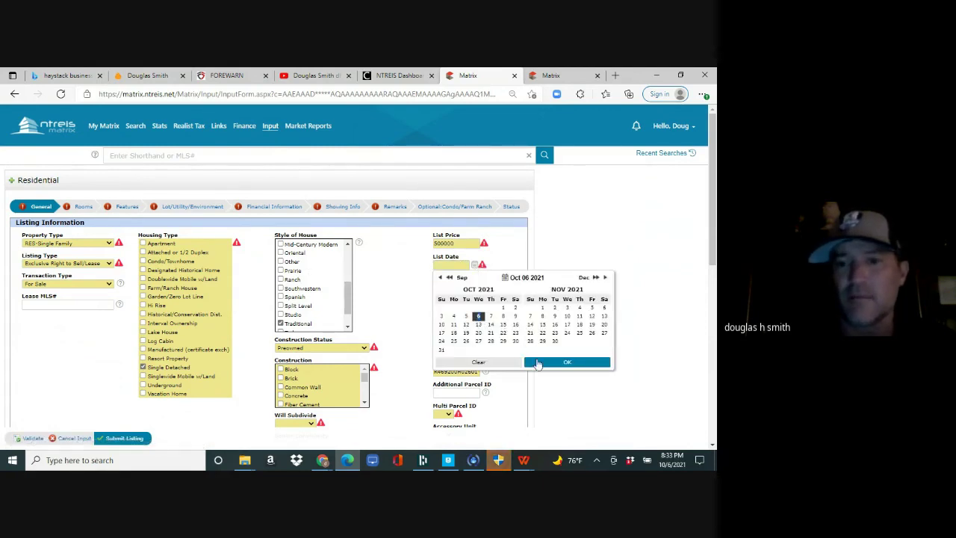
click(539, 363)
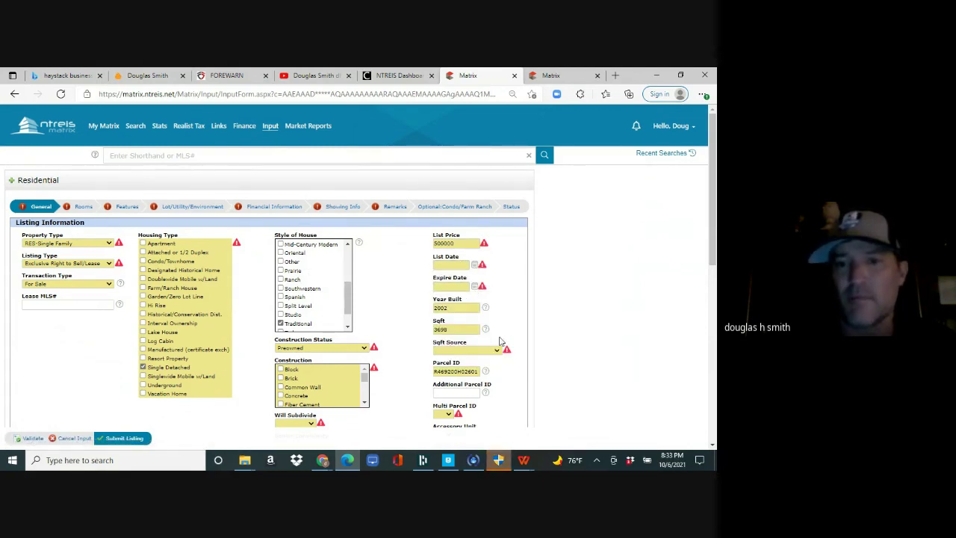
- Set the expiration date to 03/25/2022 and the square footage source to Tax
click(475, 286)
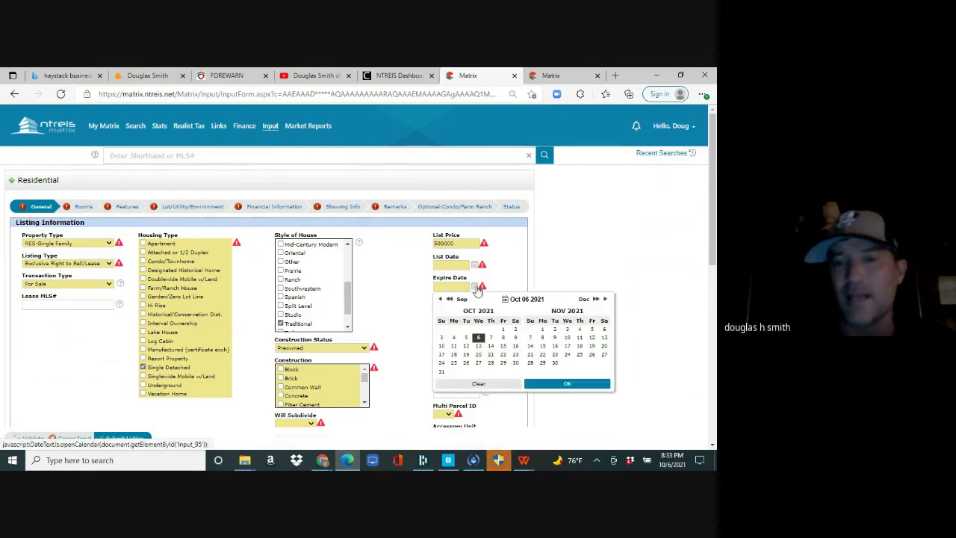
click(604, 299)
click(604, 300)
click(605, 300)
click(605, 299)
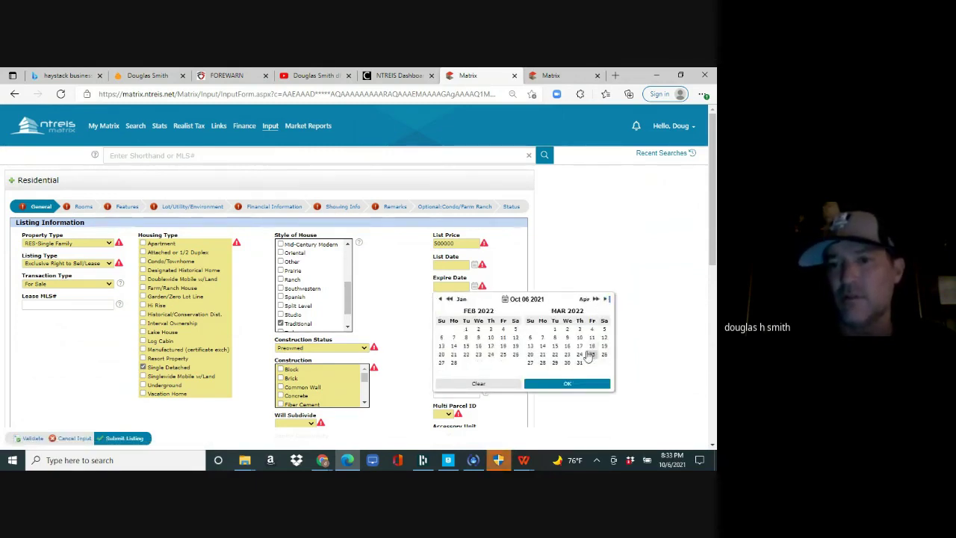
click(591, 354)
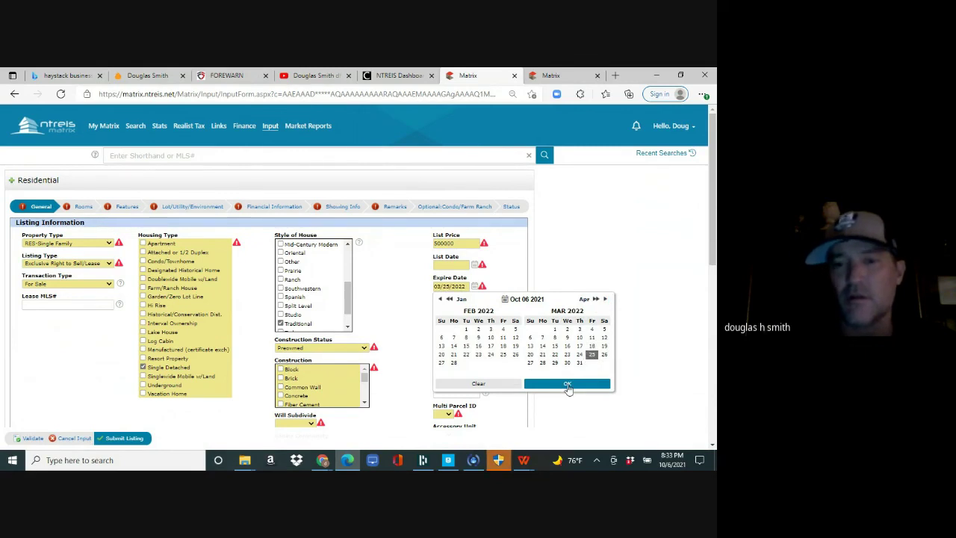
click(569, 386)
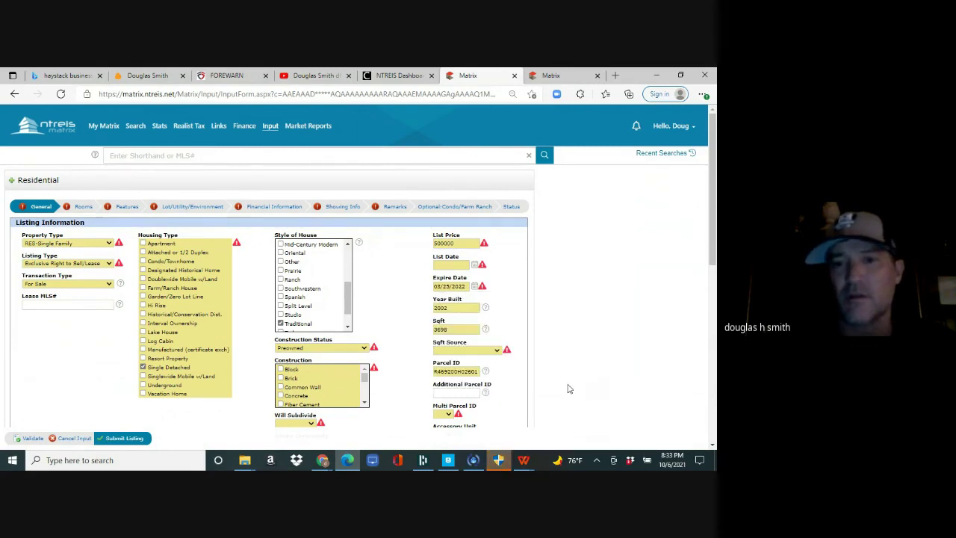
click(471, 352)
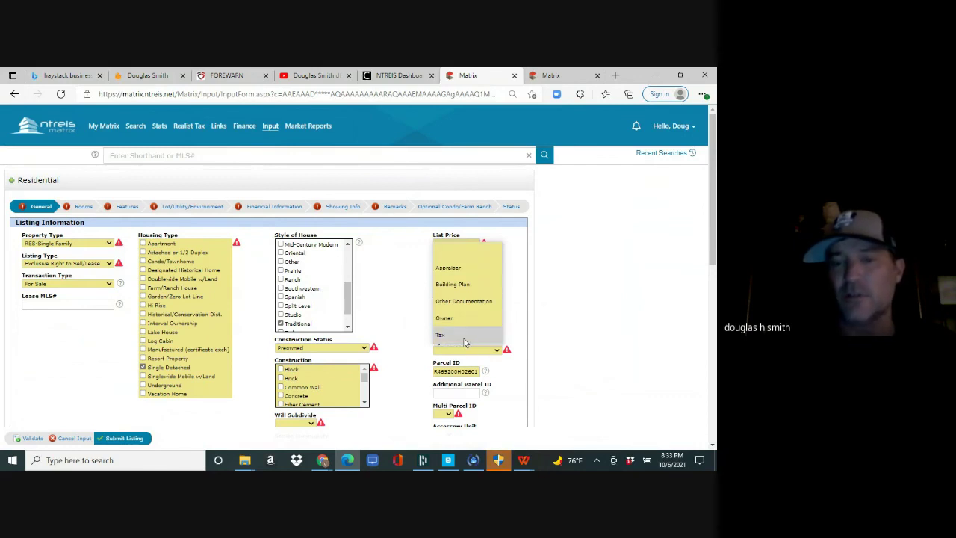
click(464, 336)
- Set Will Subdivide and Multi Parcel ID to No and tick Brick construction
scroll(368, 239, down, 3)
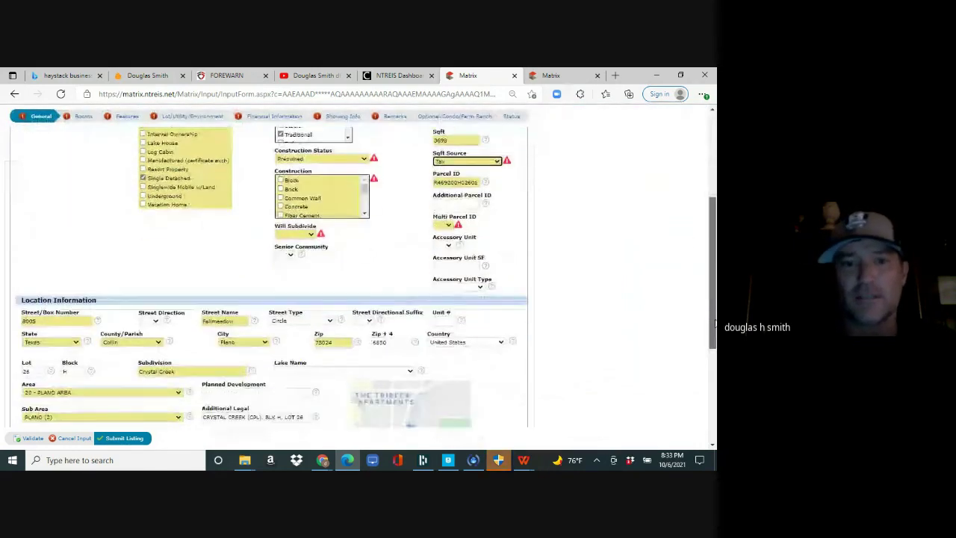
click(299, 233)
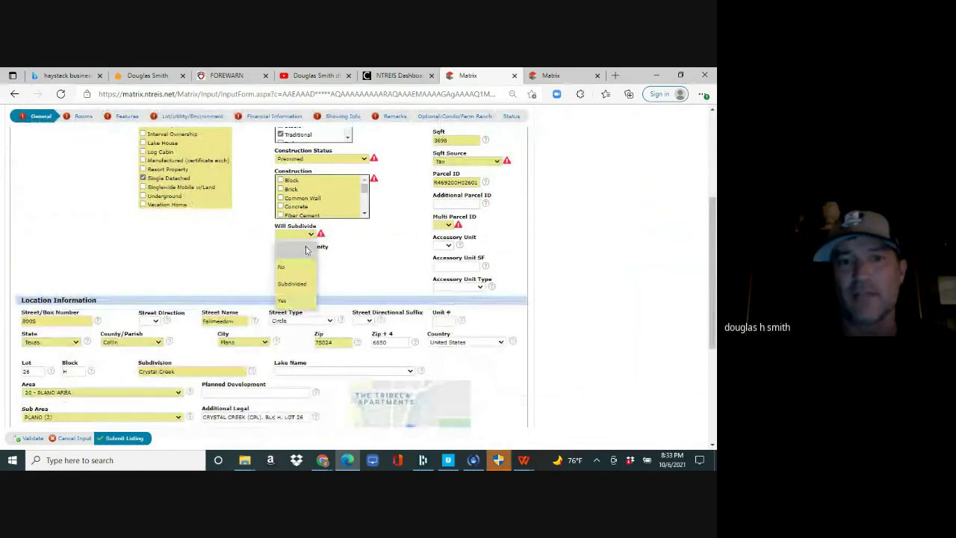
click(303, 269)
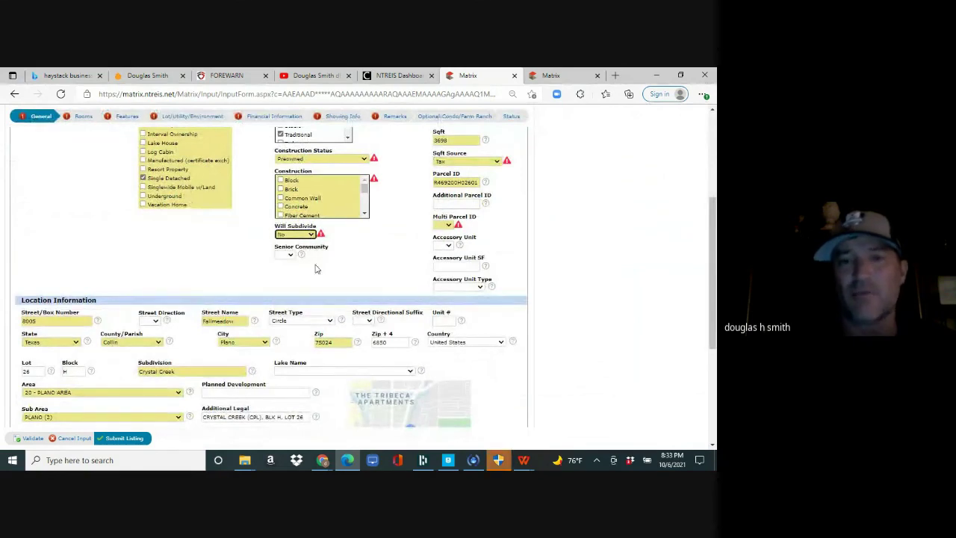
click(449, 227)
click(445, 276)
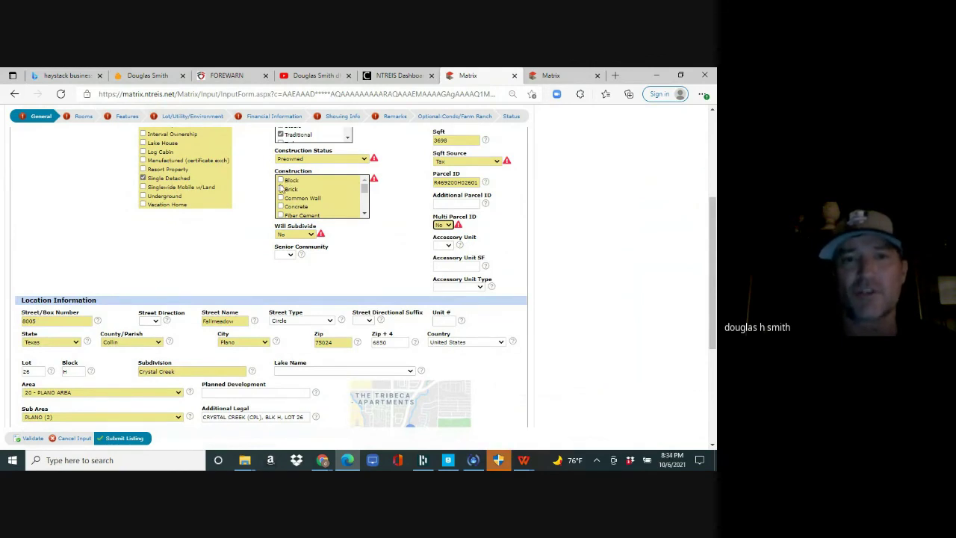
click(281, 189)
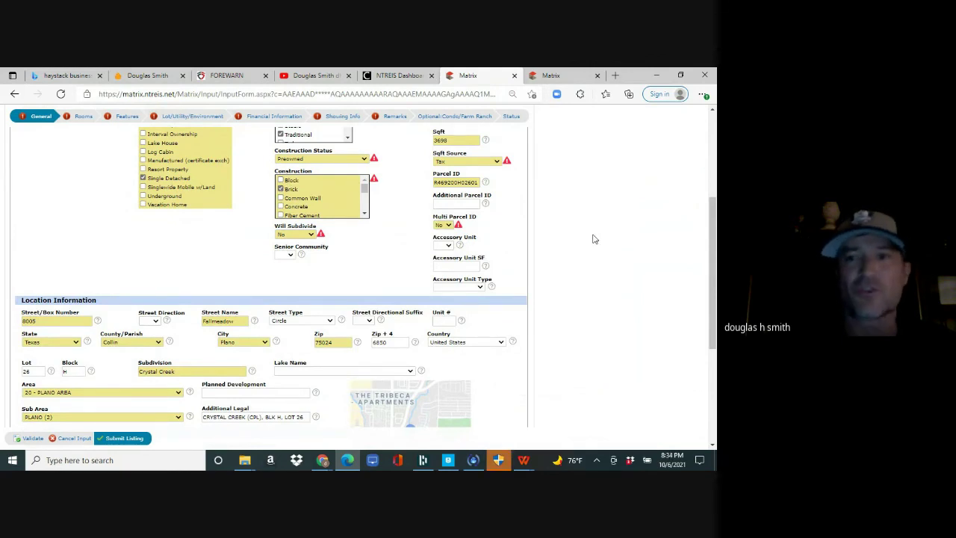
- Review the elementary, middle, high and senior high school options for the listing
drag(708, 236, 716, 312)
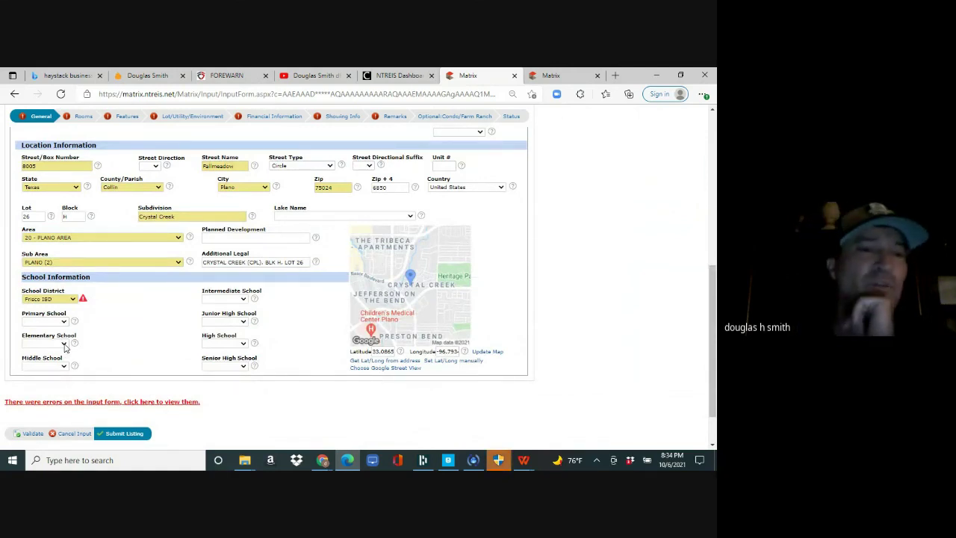
click(63, 344)
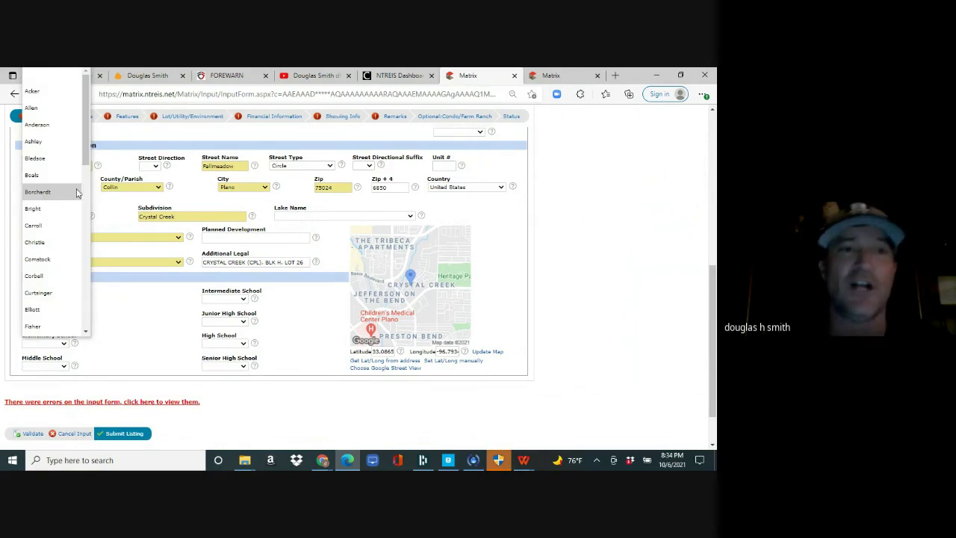
scroll(85, 209, down, 3)
scroll(84, 209, down, 10)
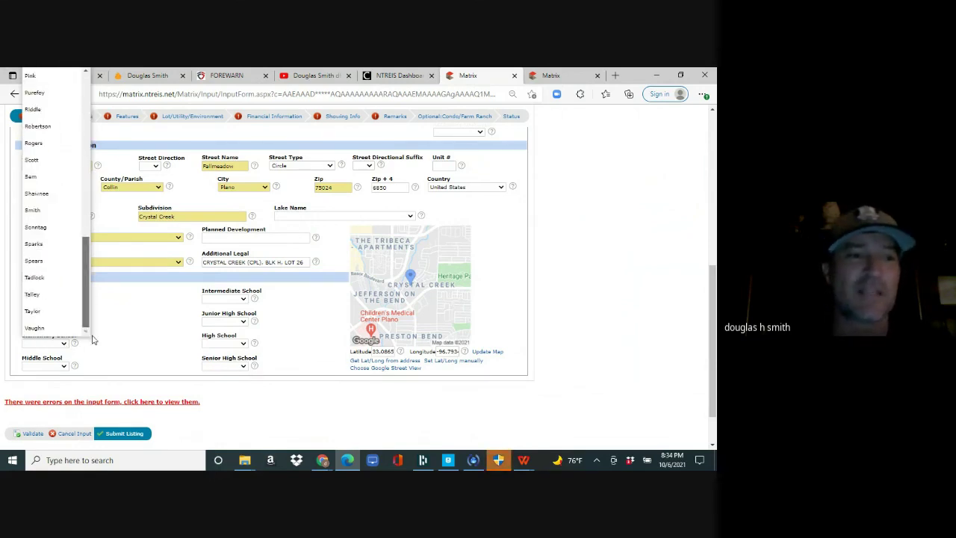
click(64, 370)
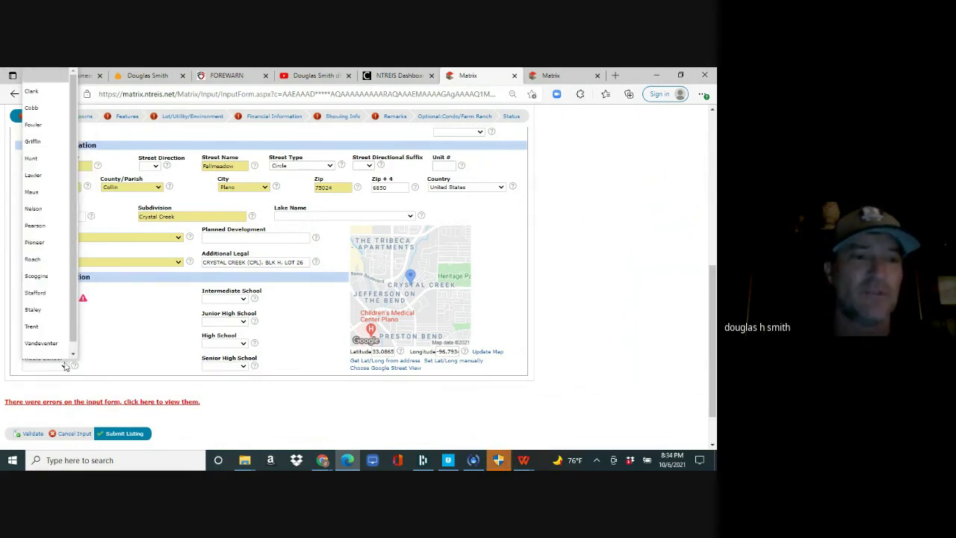
scroll(45, 322, down, 1)
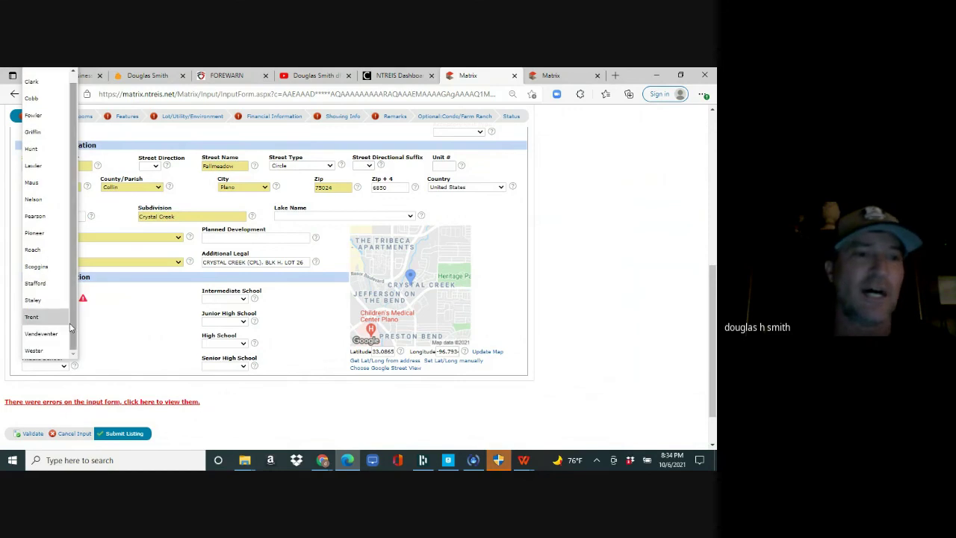
click(242, 344)
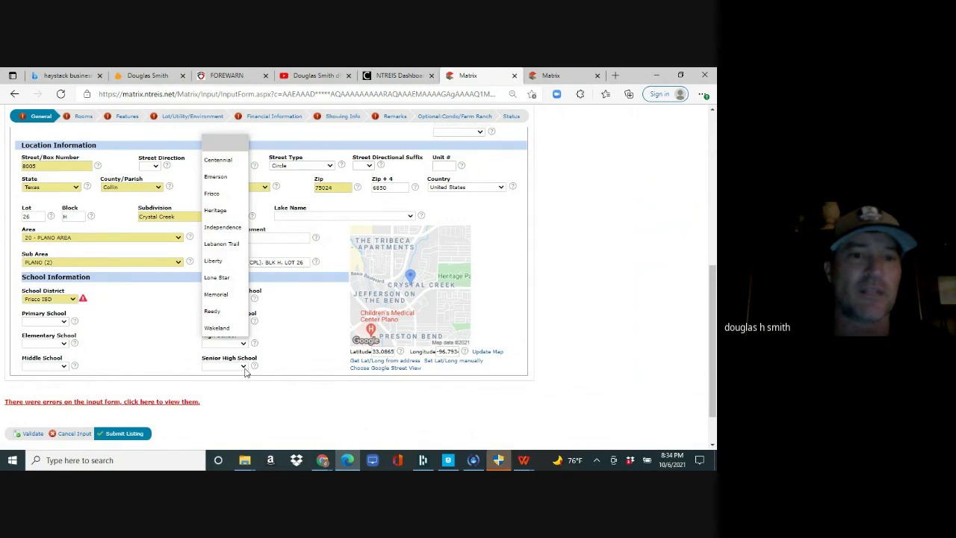
click(243, 365)
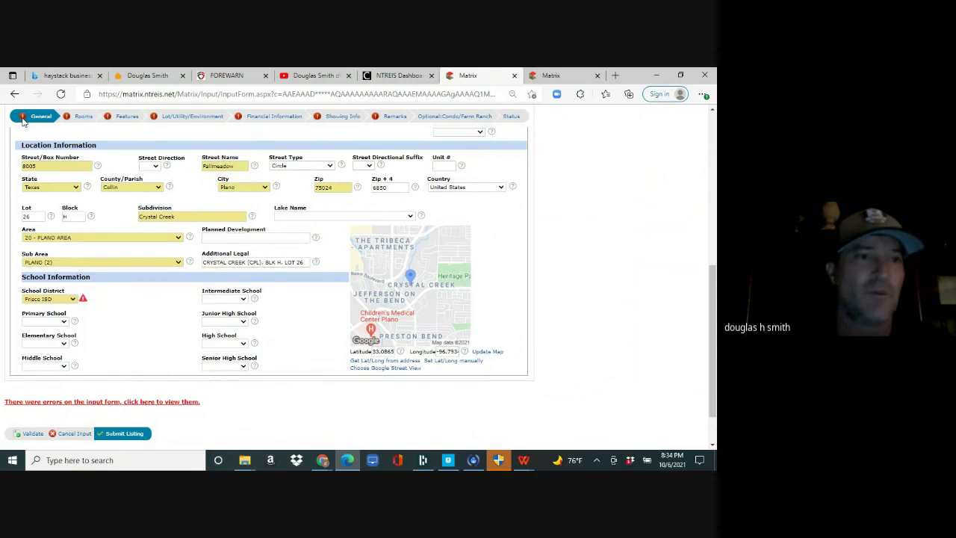
- Step through Rooms, Features, Lot/Utility/Environment, Financial, Showing Info and Status, then submit the listing
click(78, 119)
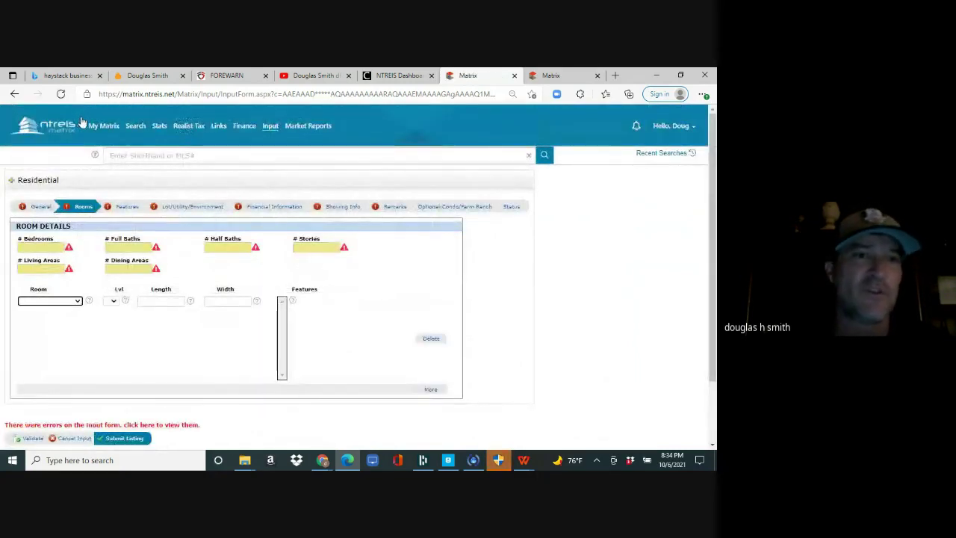
mouse_move(99, 125)
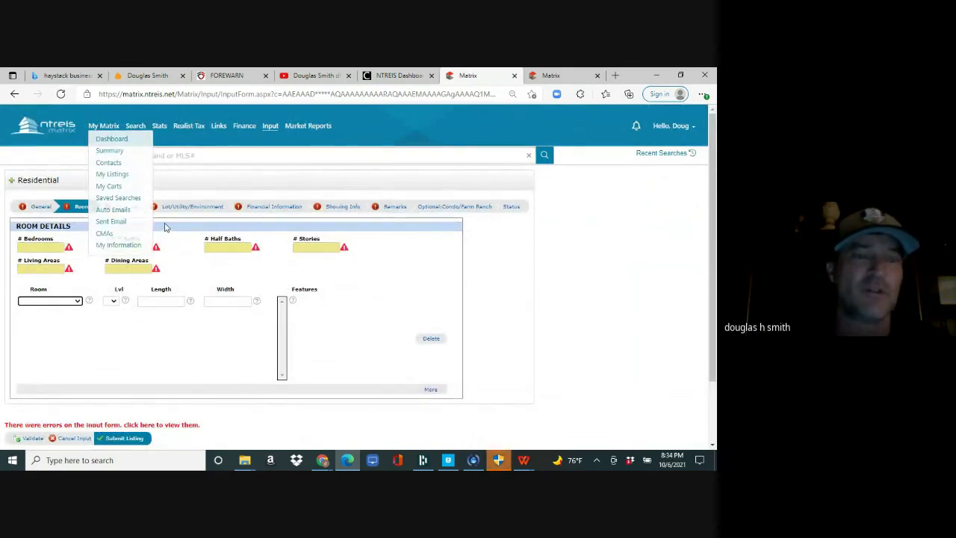
click(127, 209)
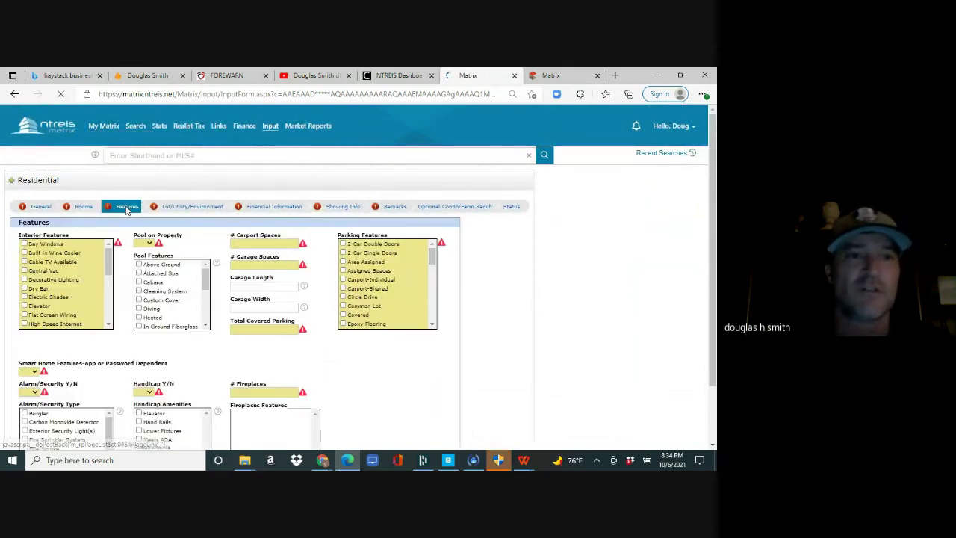
click(188, 209)
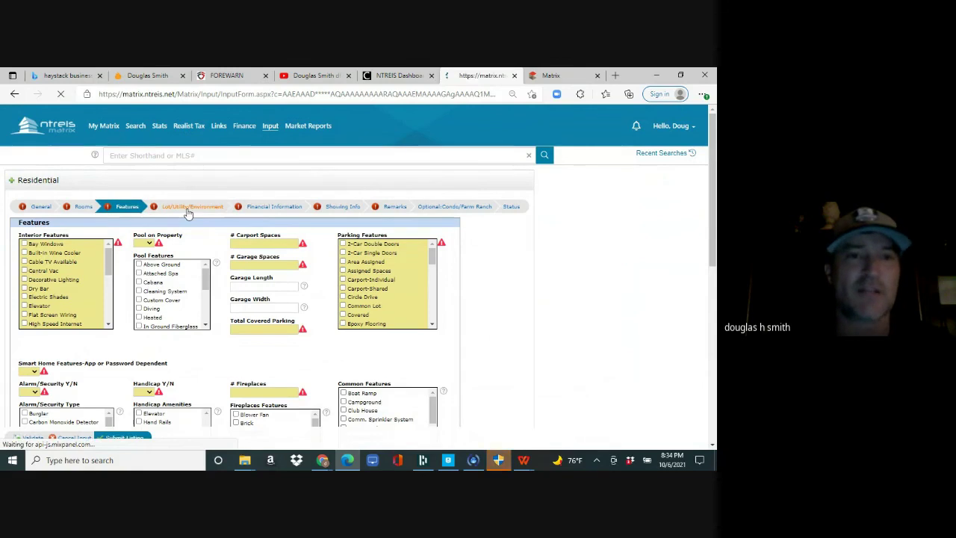
click(280, 210)
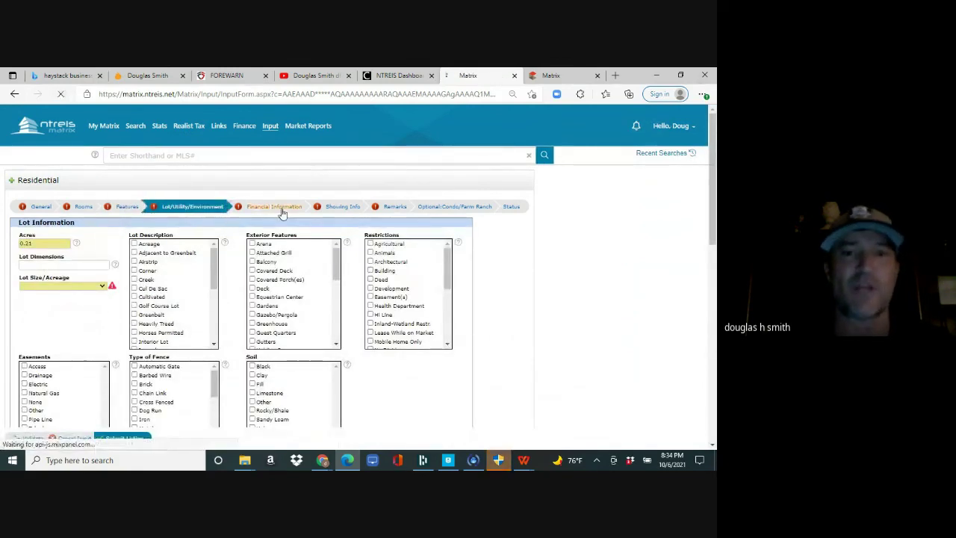
click(343, 210)
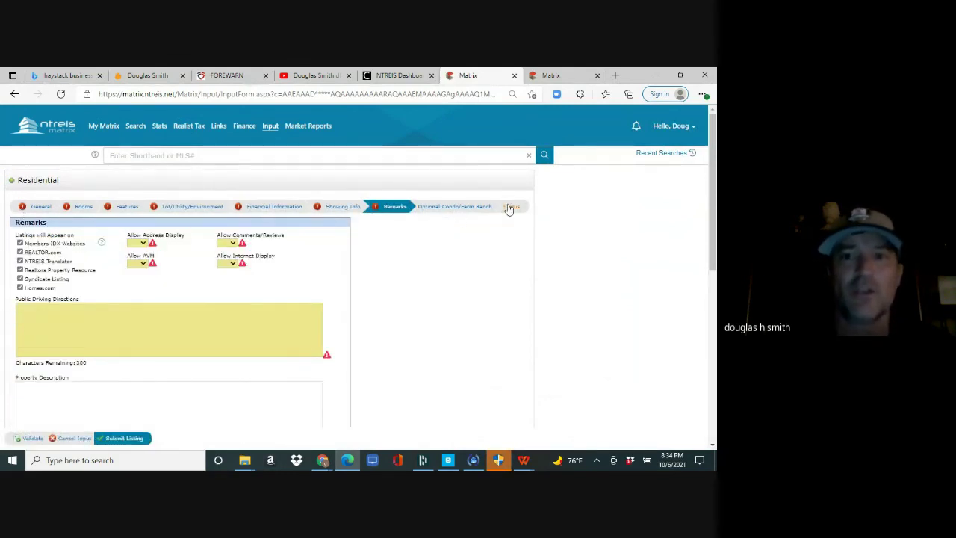
click(511, 208)
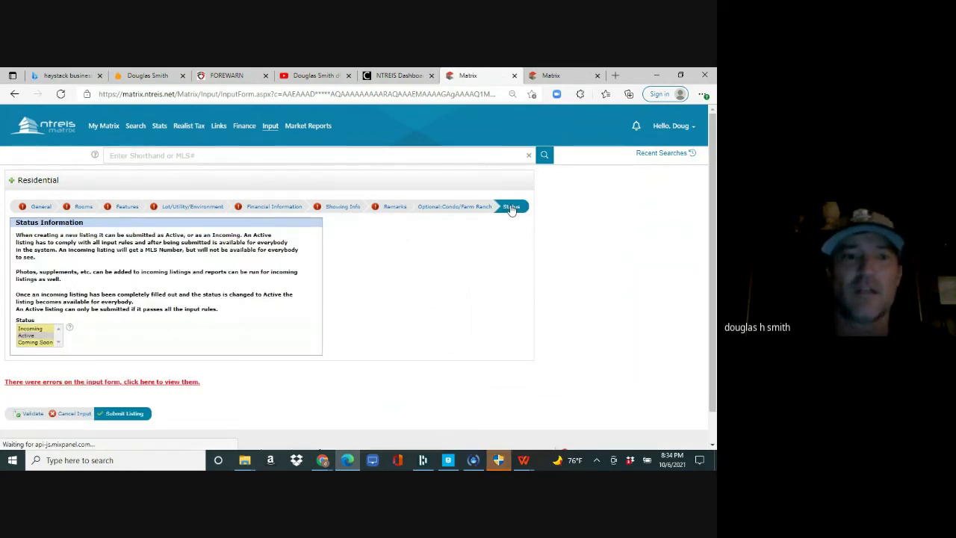
click(126, 415)
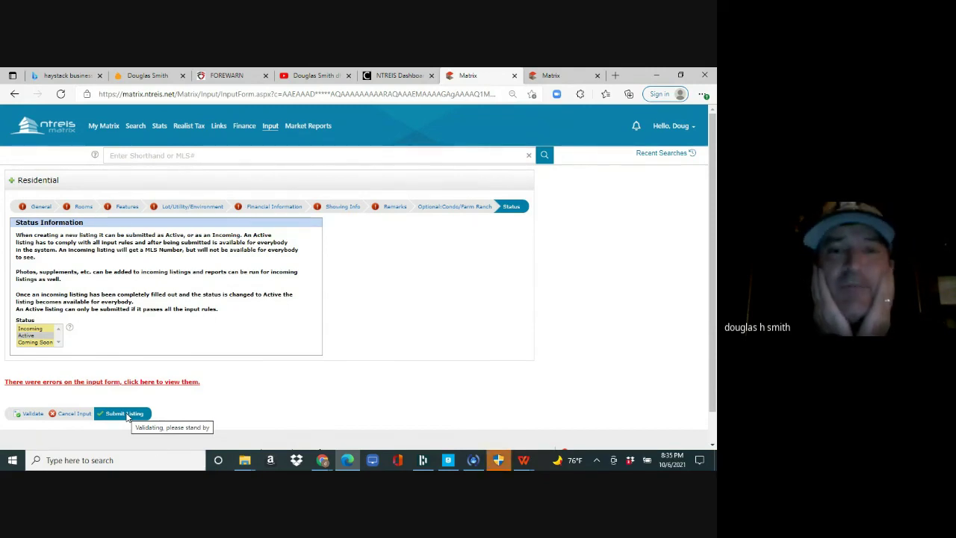
- Bring the Google Meet call back to the front and choose Stop recording in the Recording panel
click(323, 462)
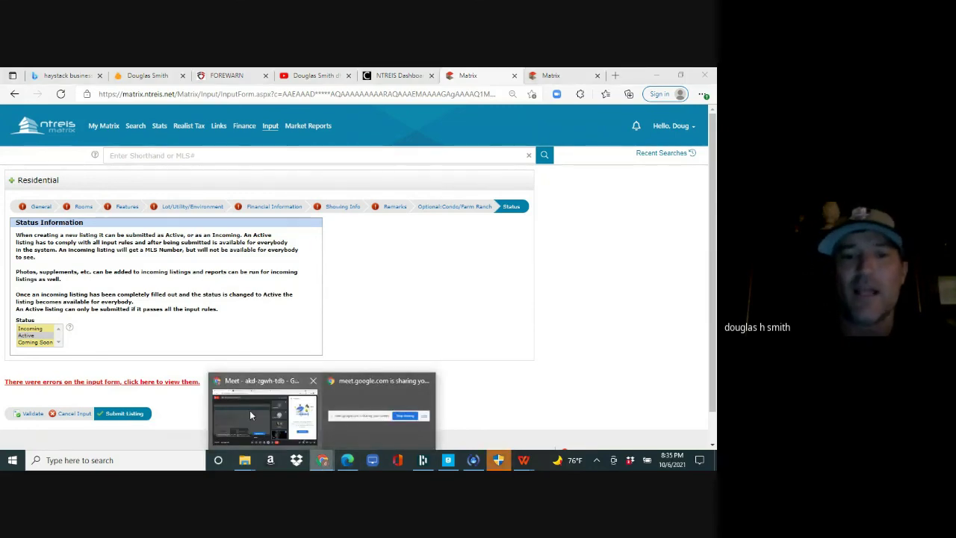
click(250, 412)
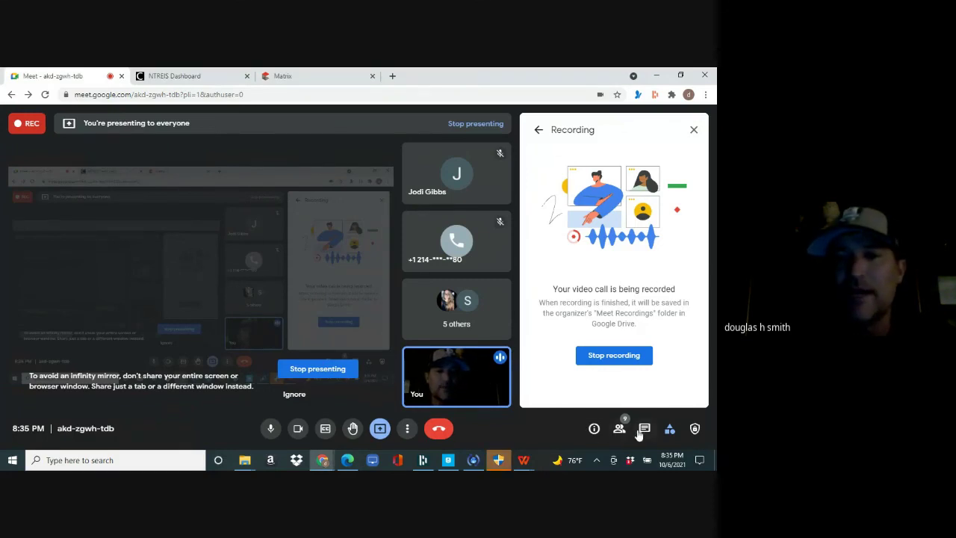
click(613, 355)
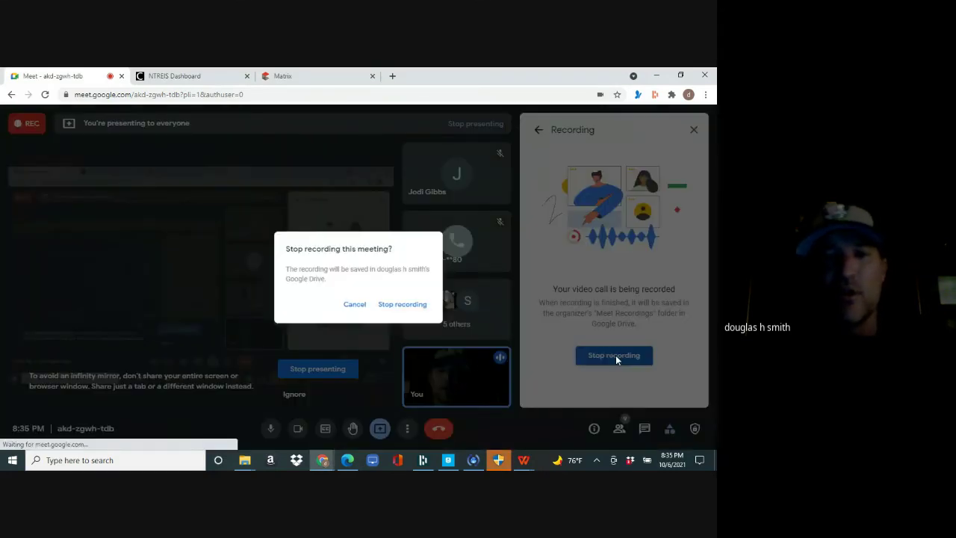